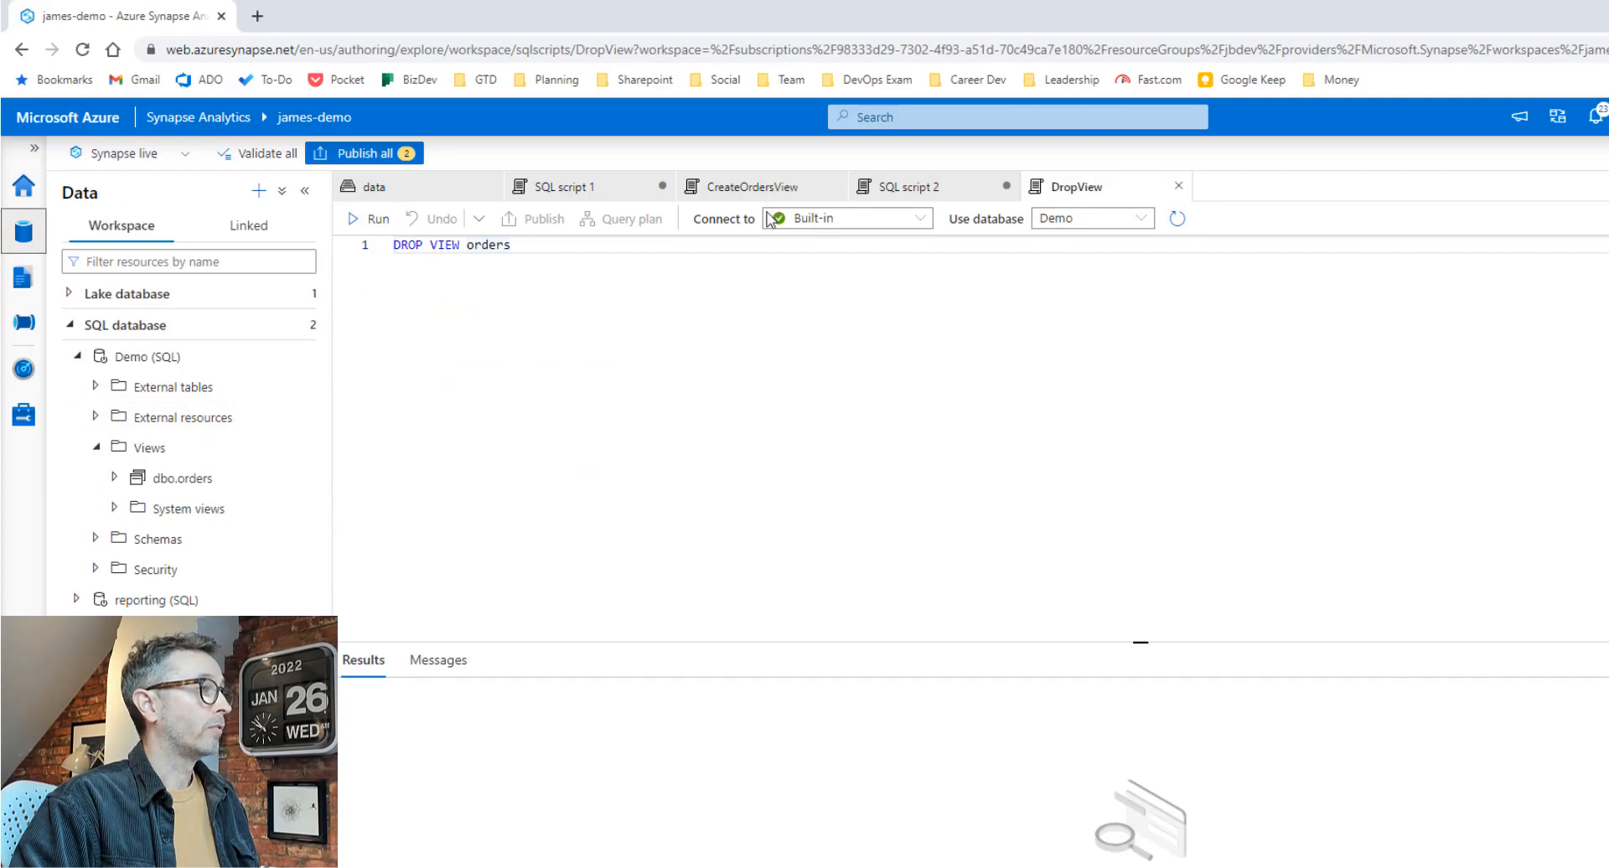
- Review the CreateOrdersView script, examining its CREATE VIEW statement and the hard-coded orders.csv path in the OPENROWSET call
left_click(779, 187)
left_click(912, 440)
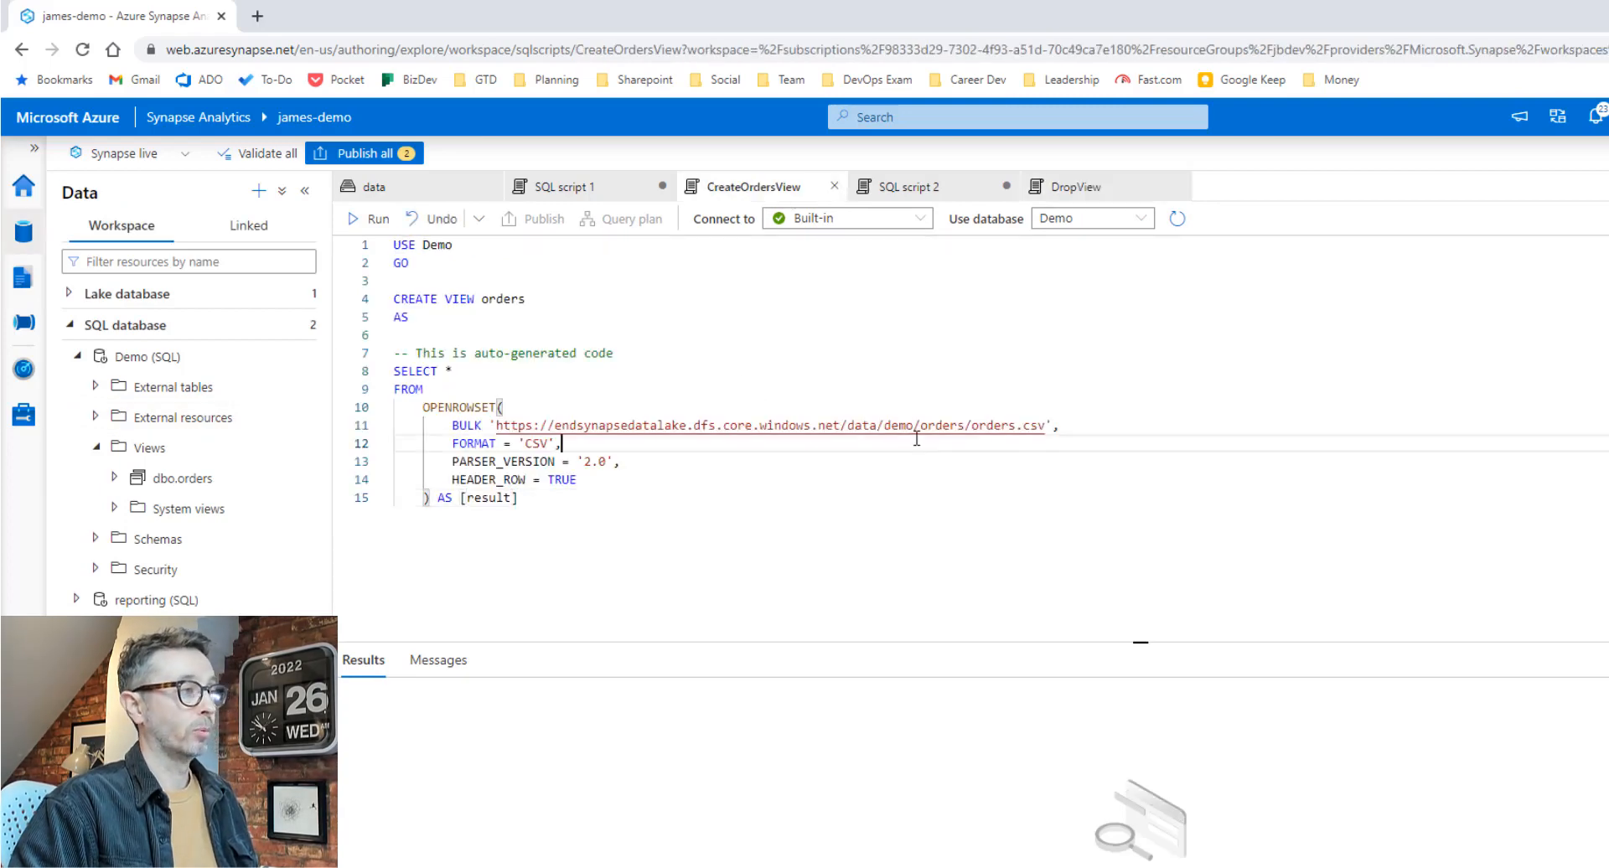
left_click_drag(966, 429, 1100, 426)
left_click(1100, 427)
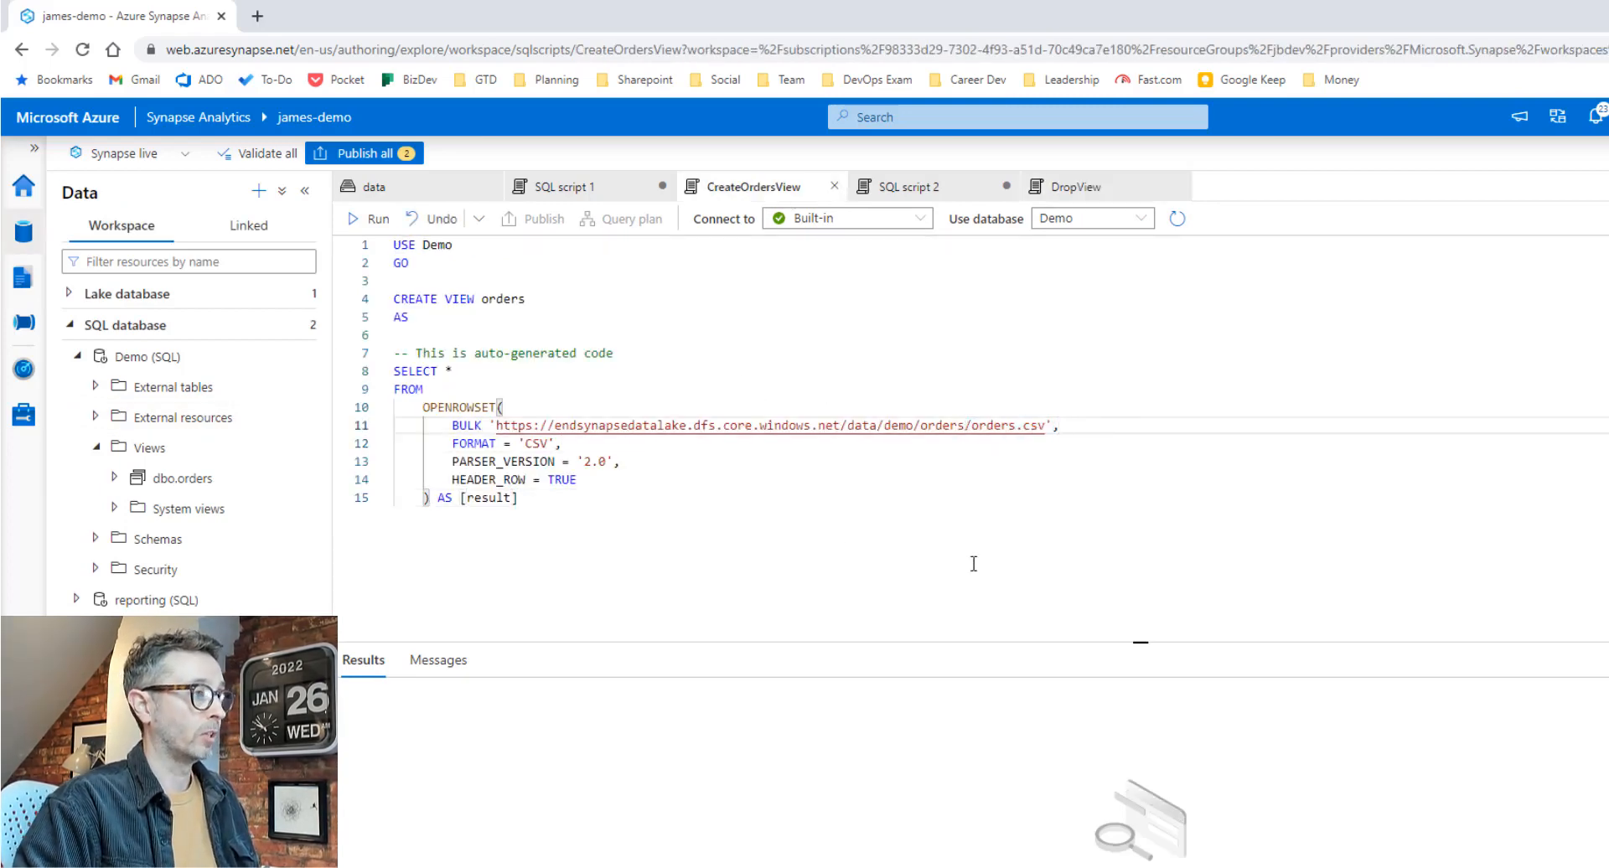
left_click_drag(843, 532, 320, 343)
left_click(802, 340)
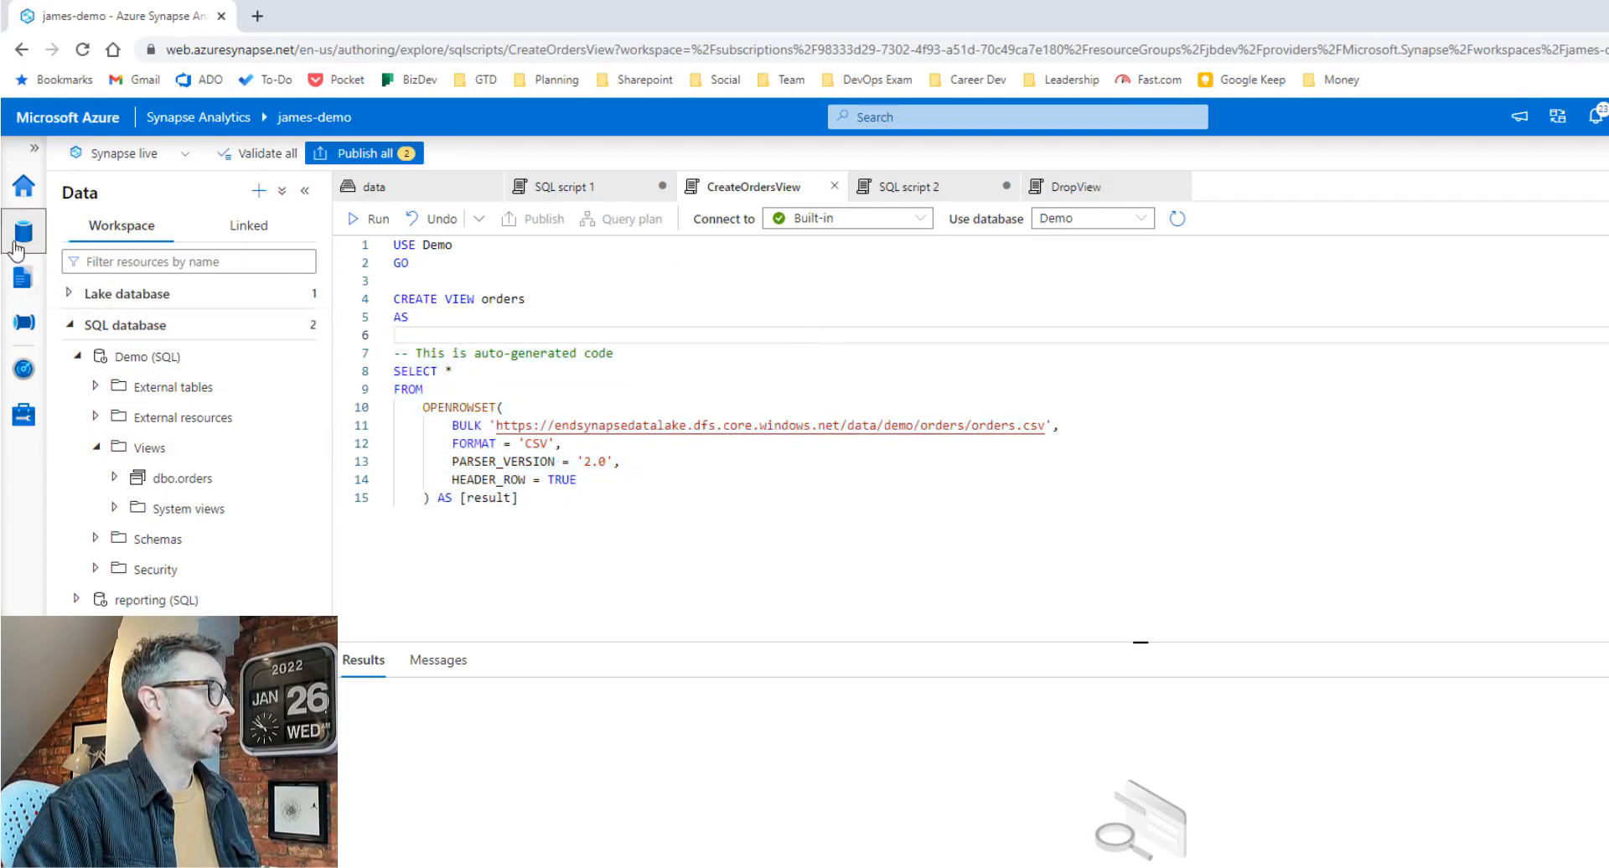
left_click(23, 277)
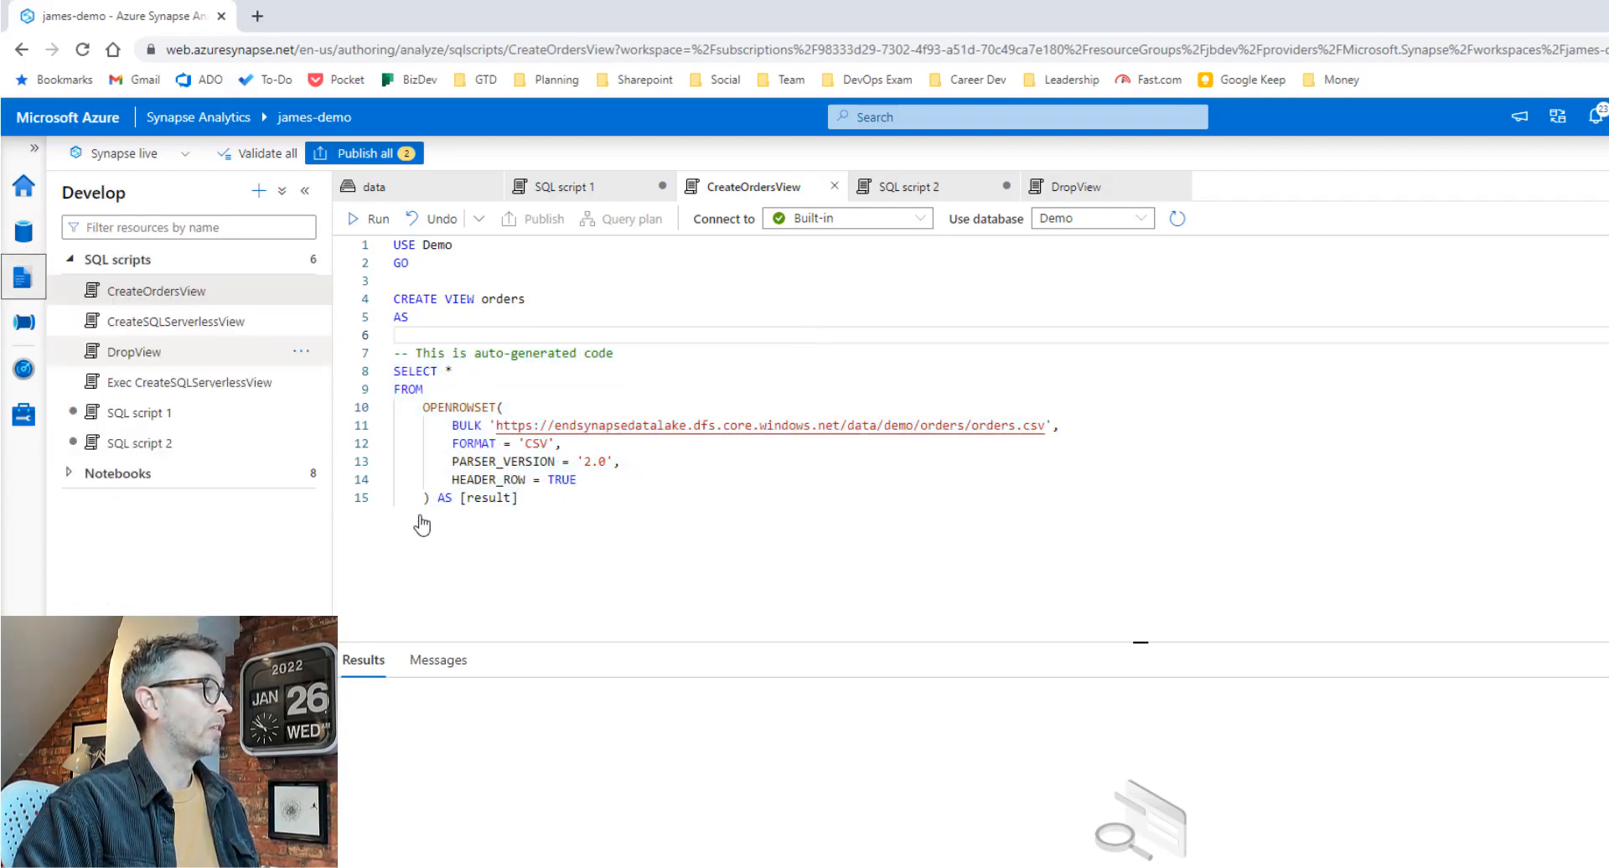
left_click(206, 323)
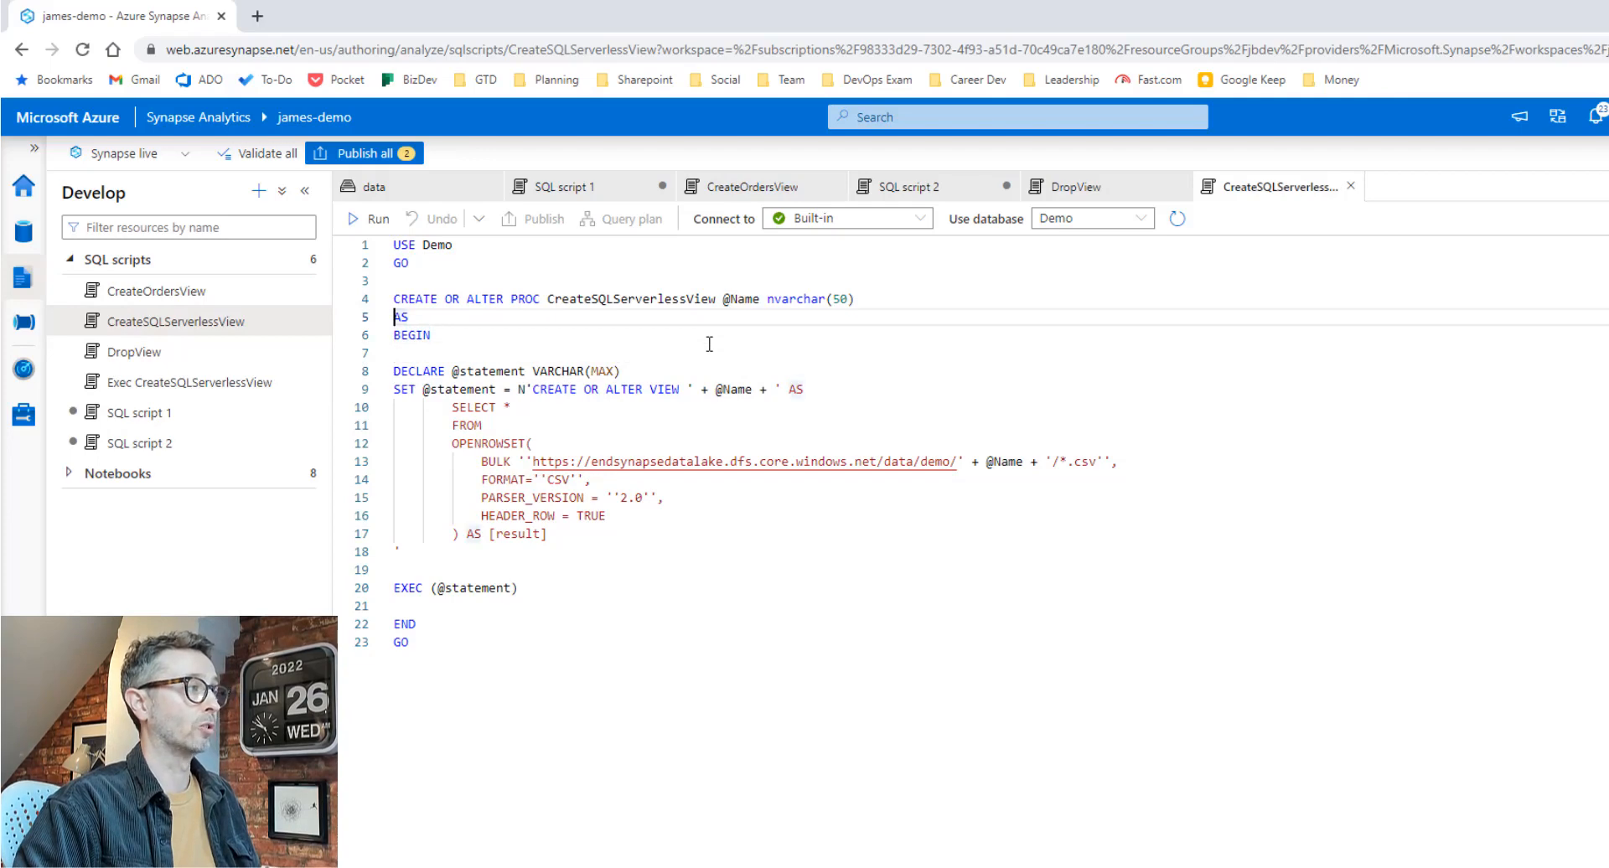
key("Up")
key("shift+Down")
key("shift+Down")
key("shift+Down")
key("Up")
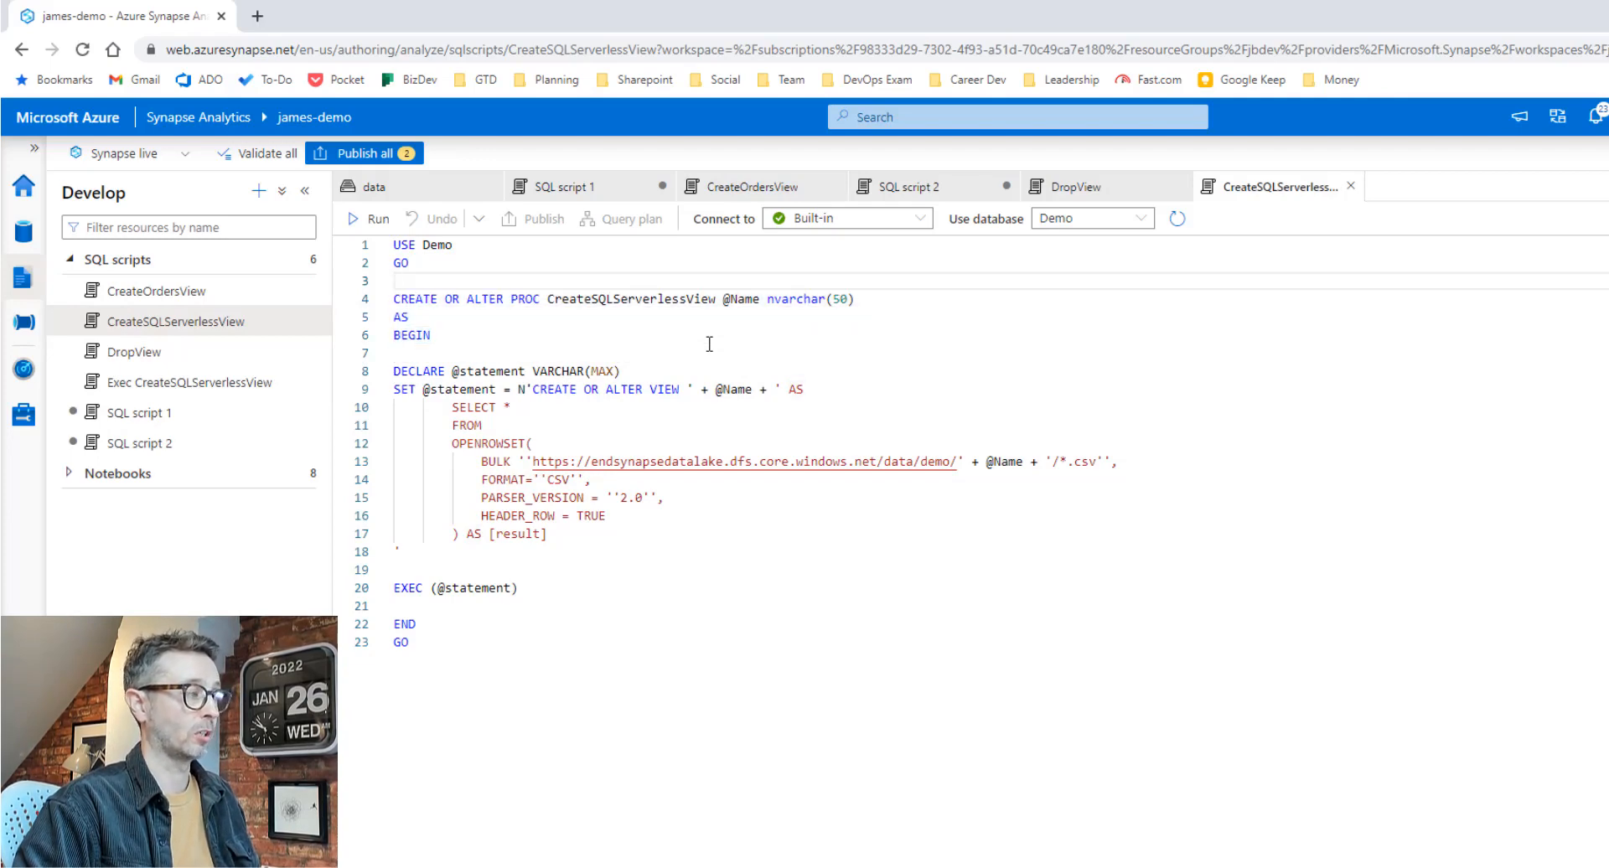
key("Down")
key("ctrl+Right")
key("ctrl+Right")
key("ctrl+Right")
key("ctrl+Right")
key("ctrl+Right")
key("ctrl+Left")
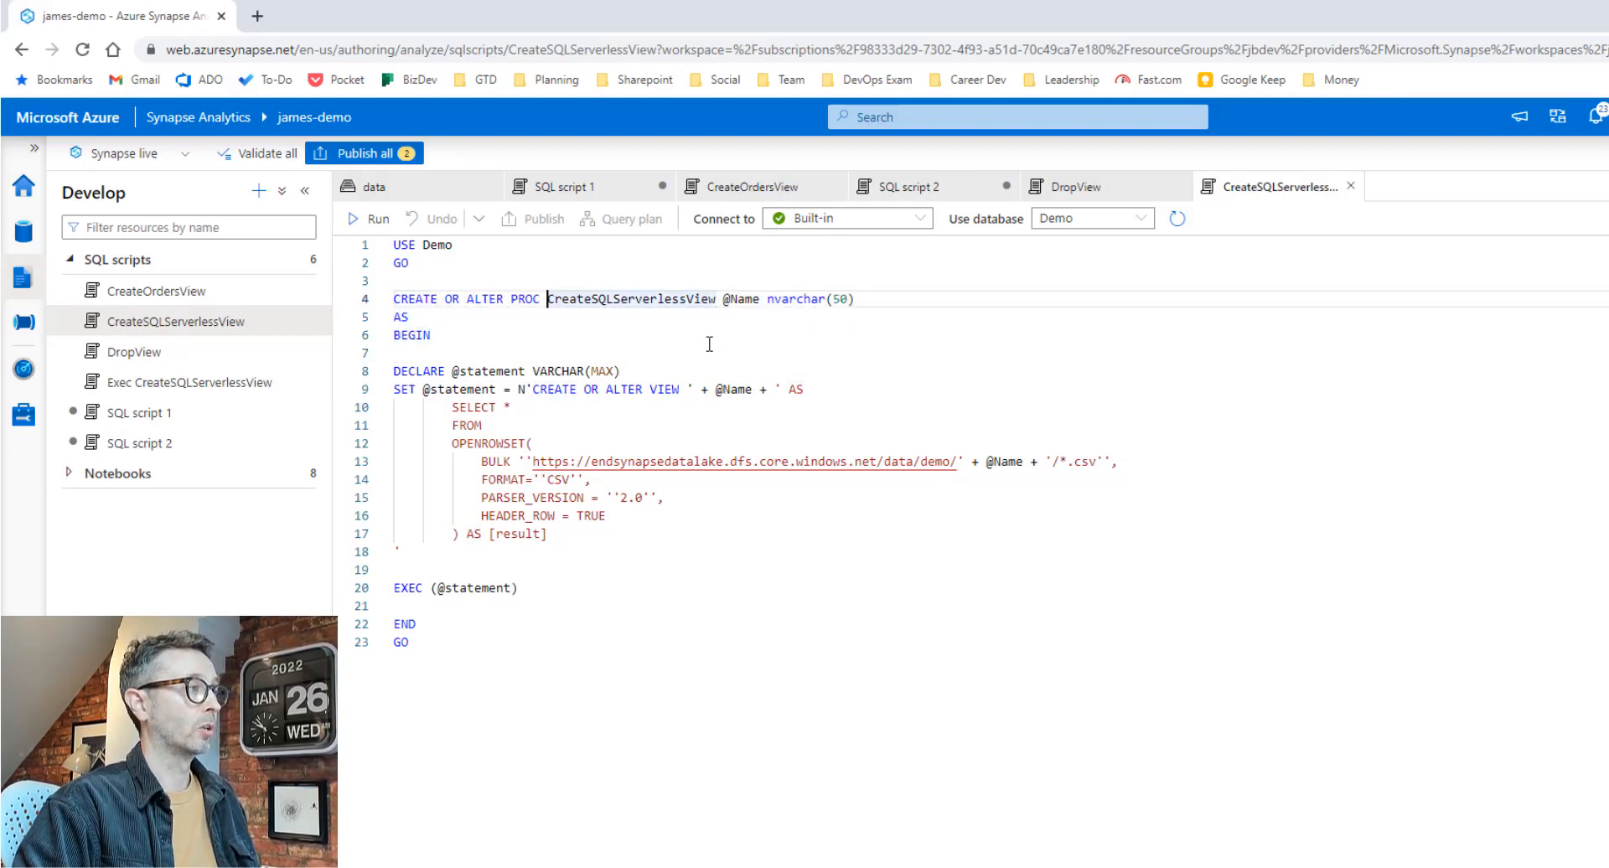
key("ctrl+shift+Right")
left_click(710, 343)
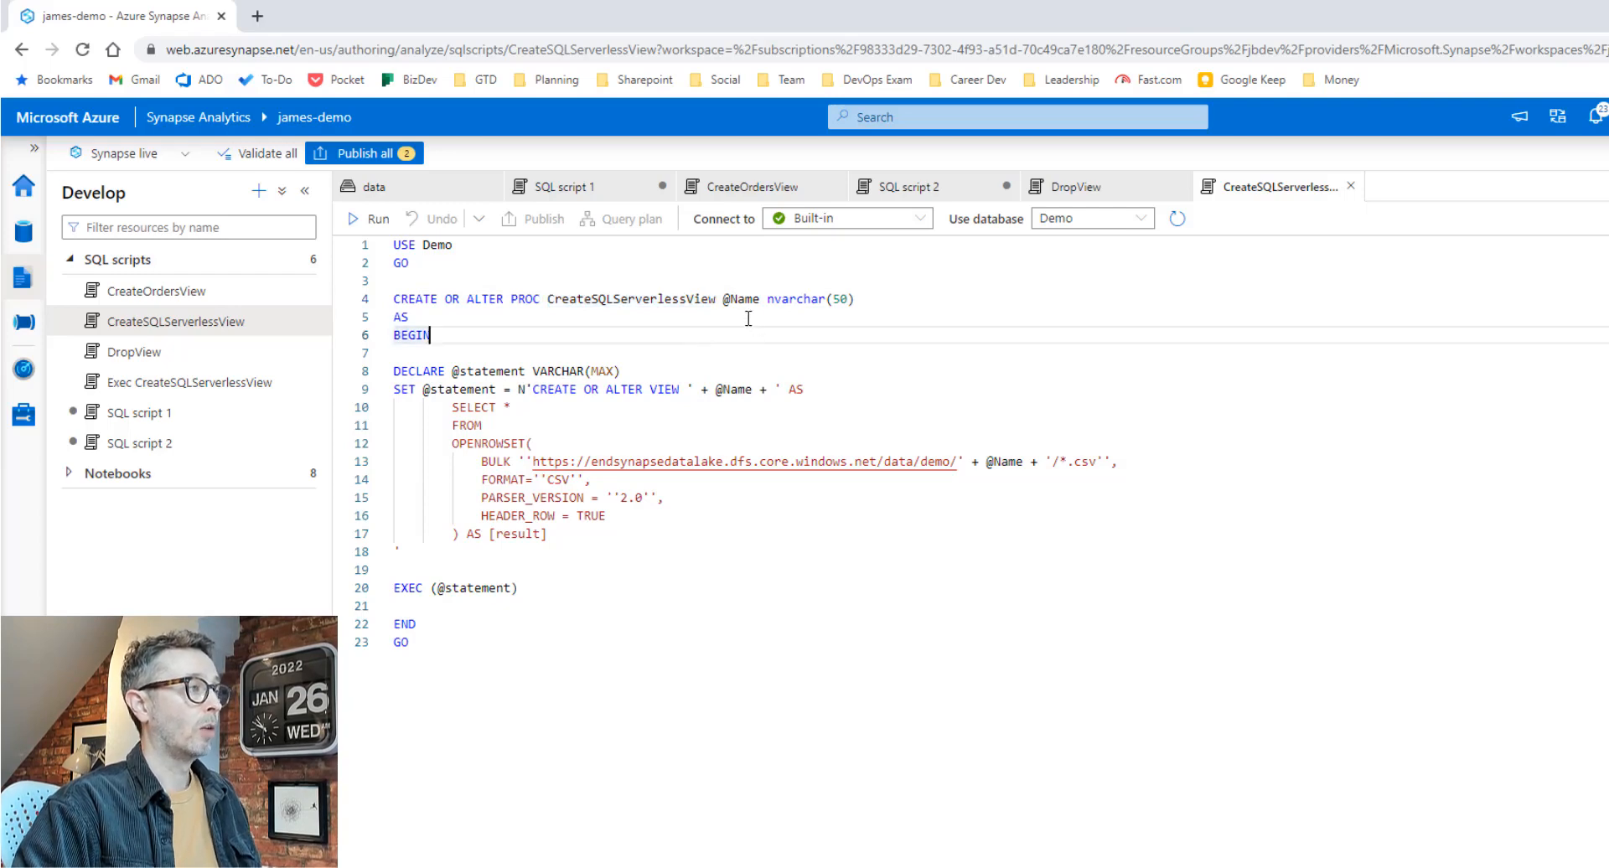
double_click(746, 299)
left_click(1020, 282)
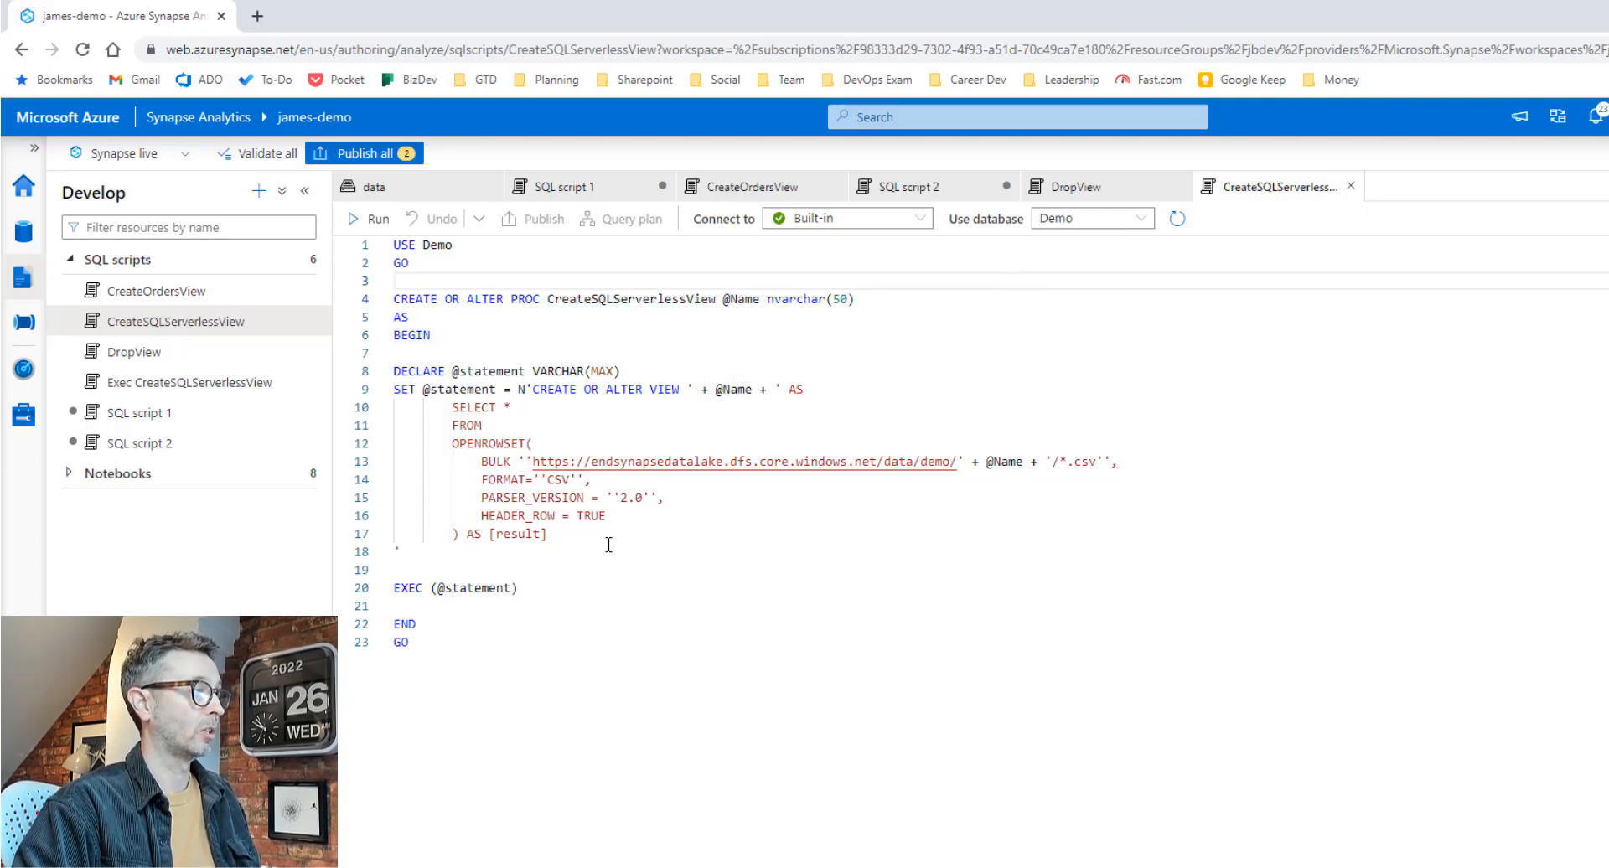
left_click_drag(553, 536, 406, 352)
left_click(962, 389)
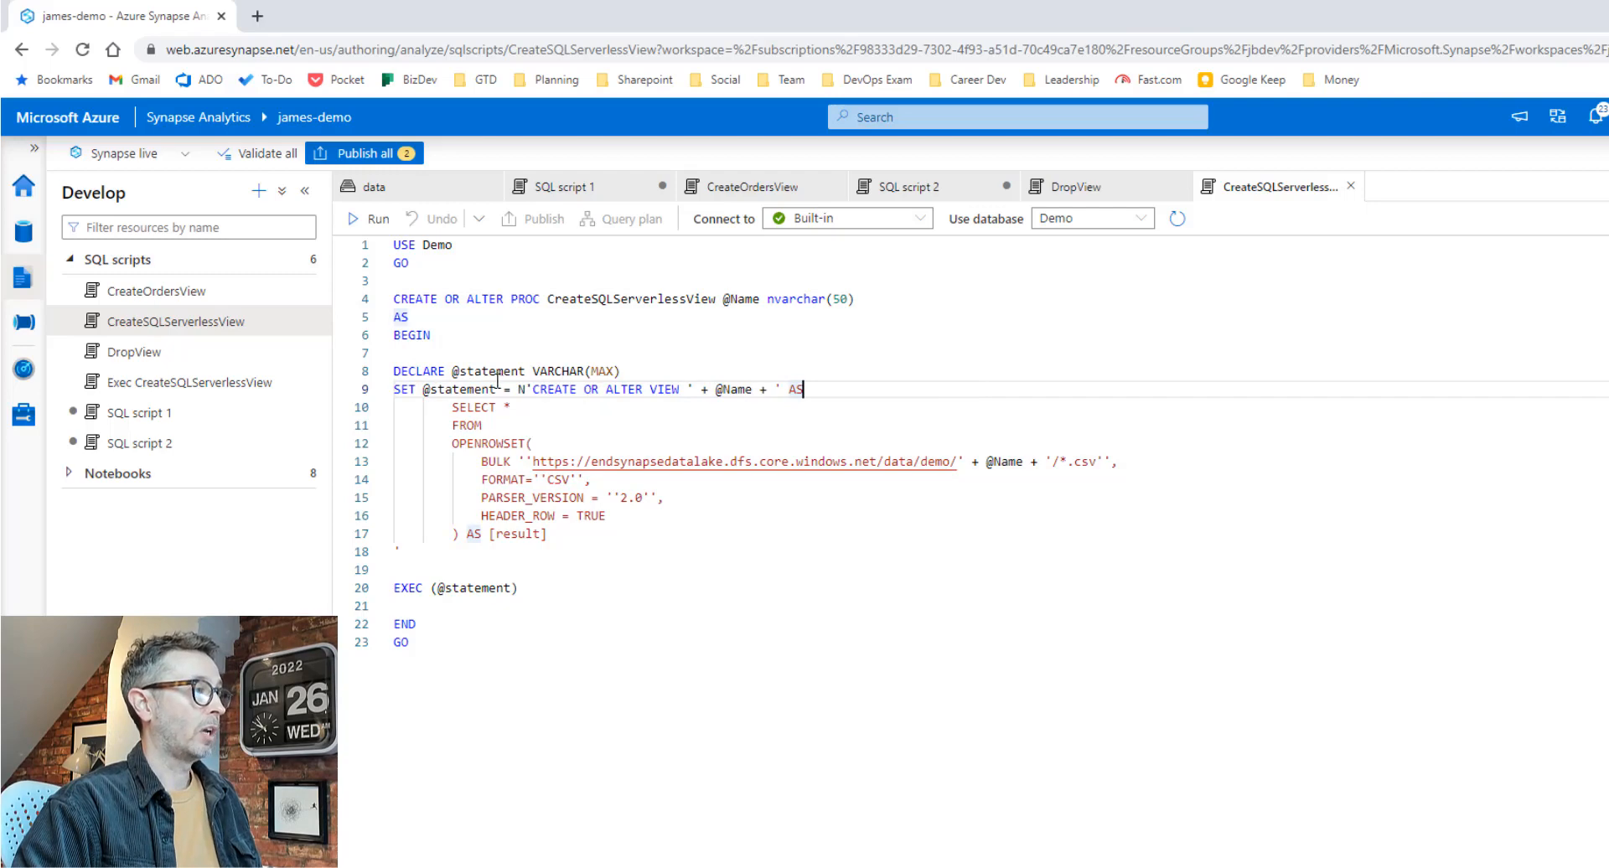
left_click_drag(537, 391, 696, 391)
left_click(806, 360)
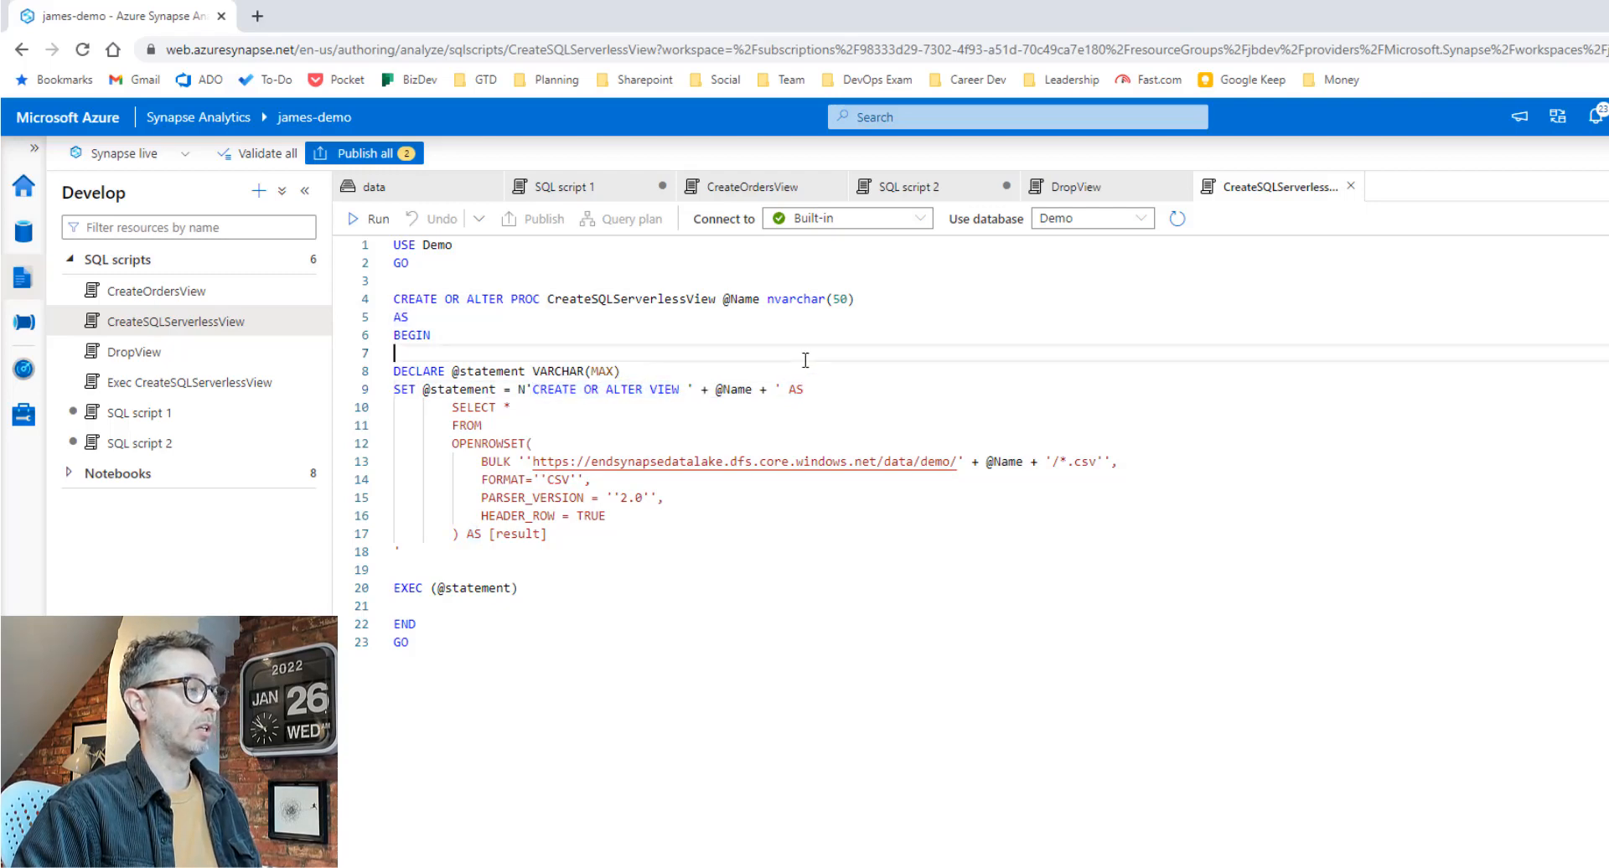
double_click(733, 391)
left_click(939, 397)
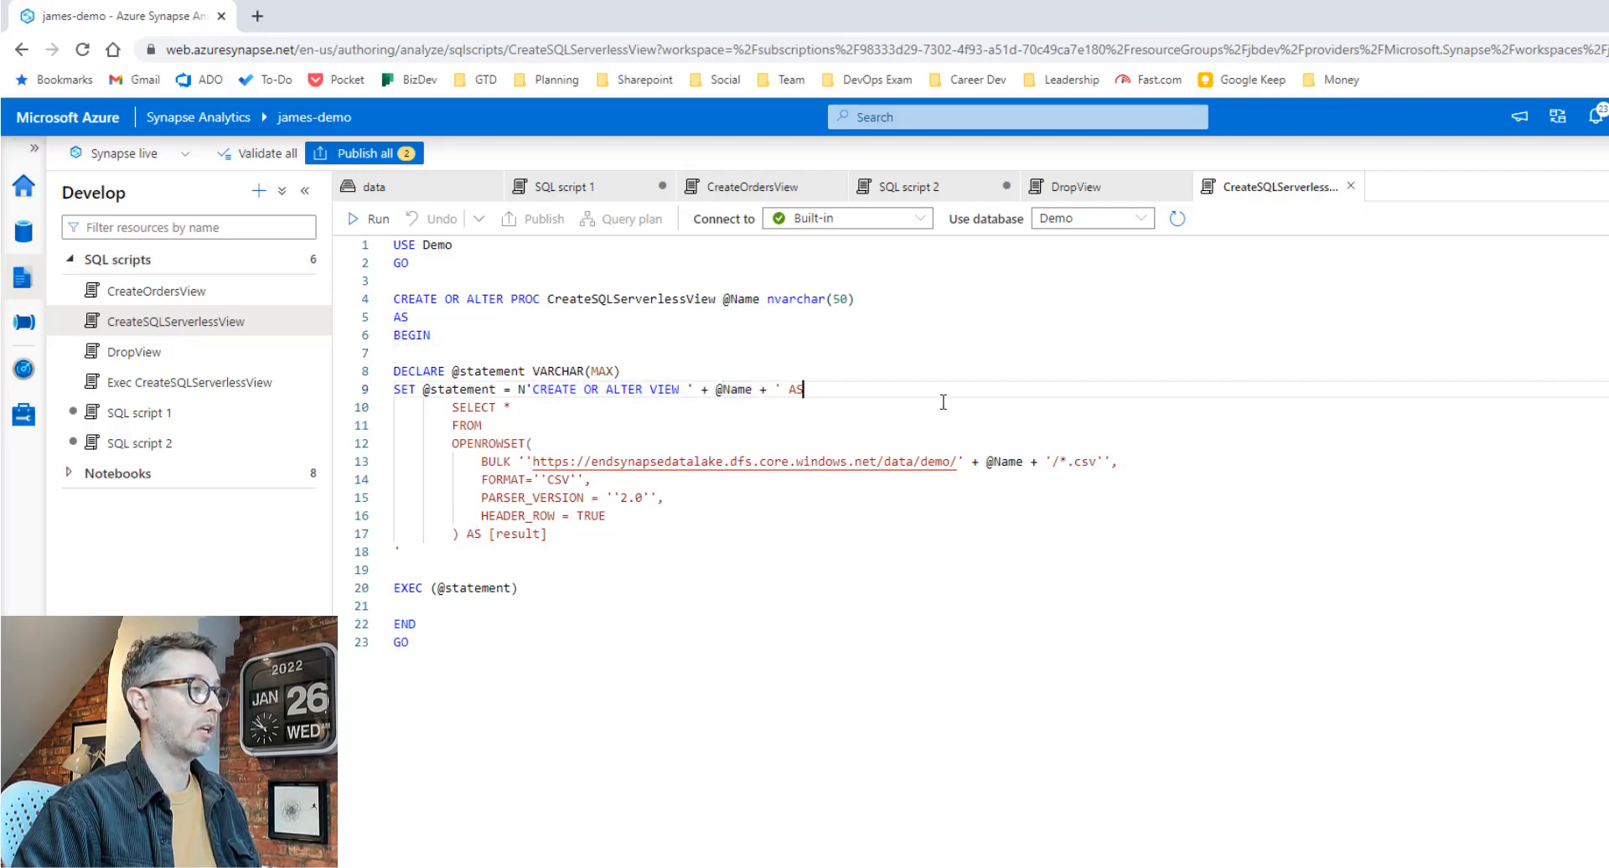
left_click_drag(452, 443, 658, 463)
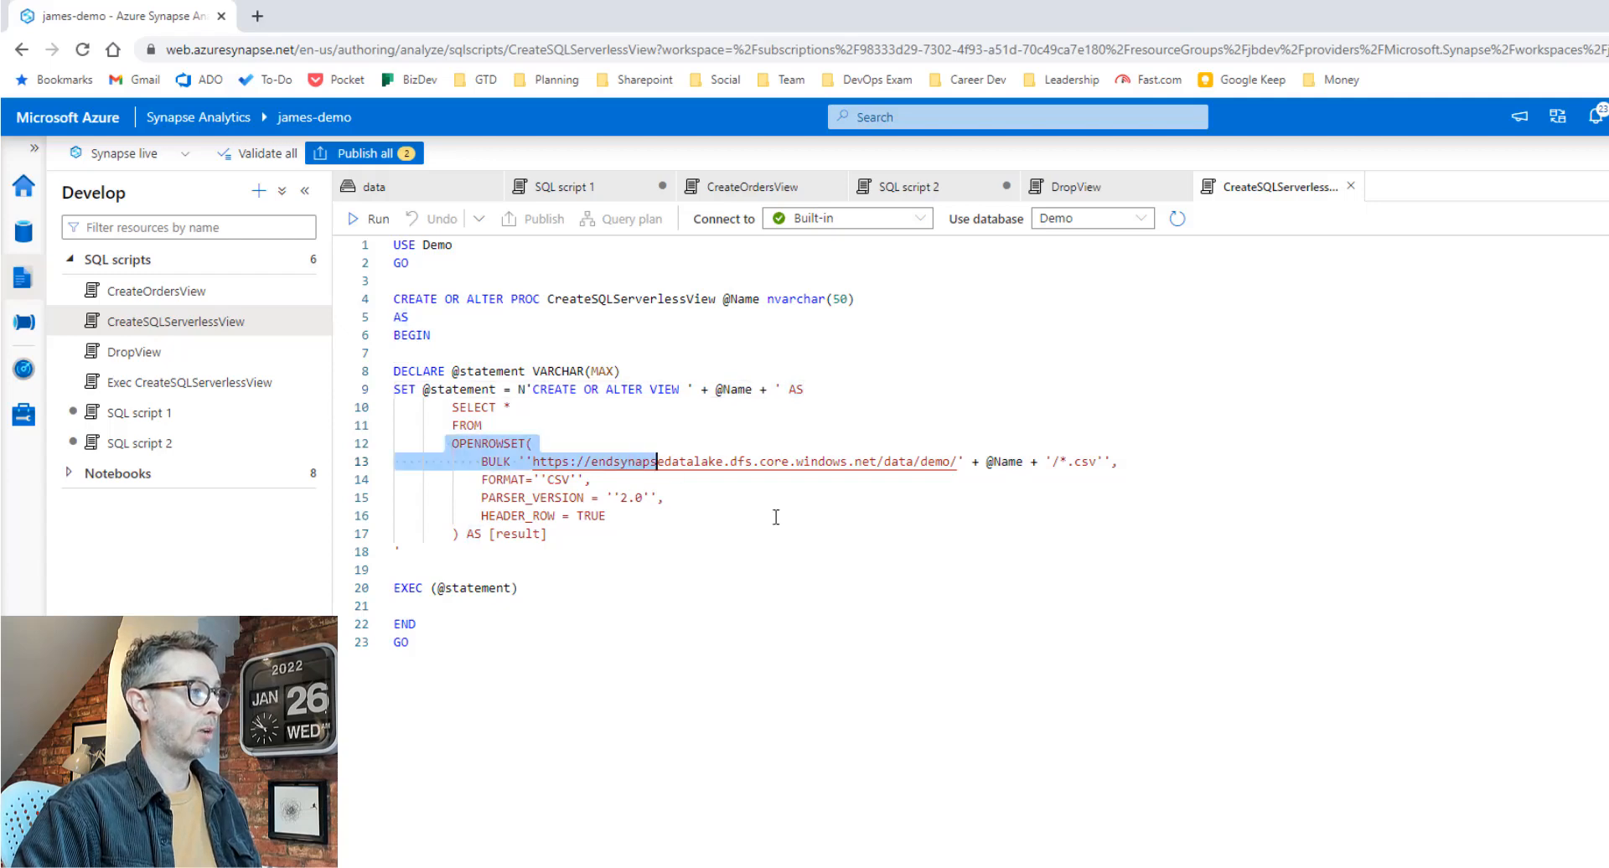
left_click(775, 517)
double_click(1004, 461)
left_click(970, 408)
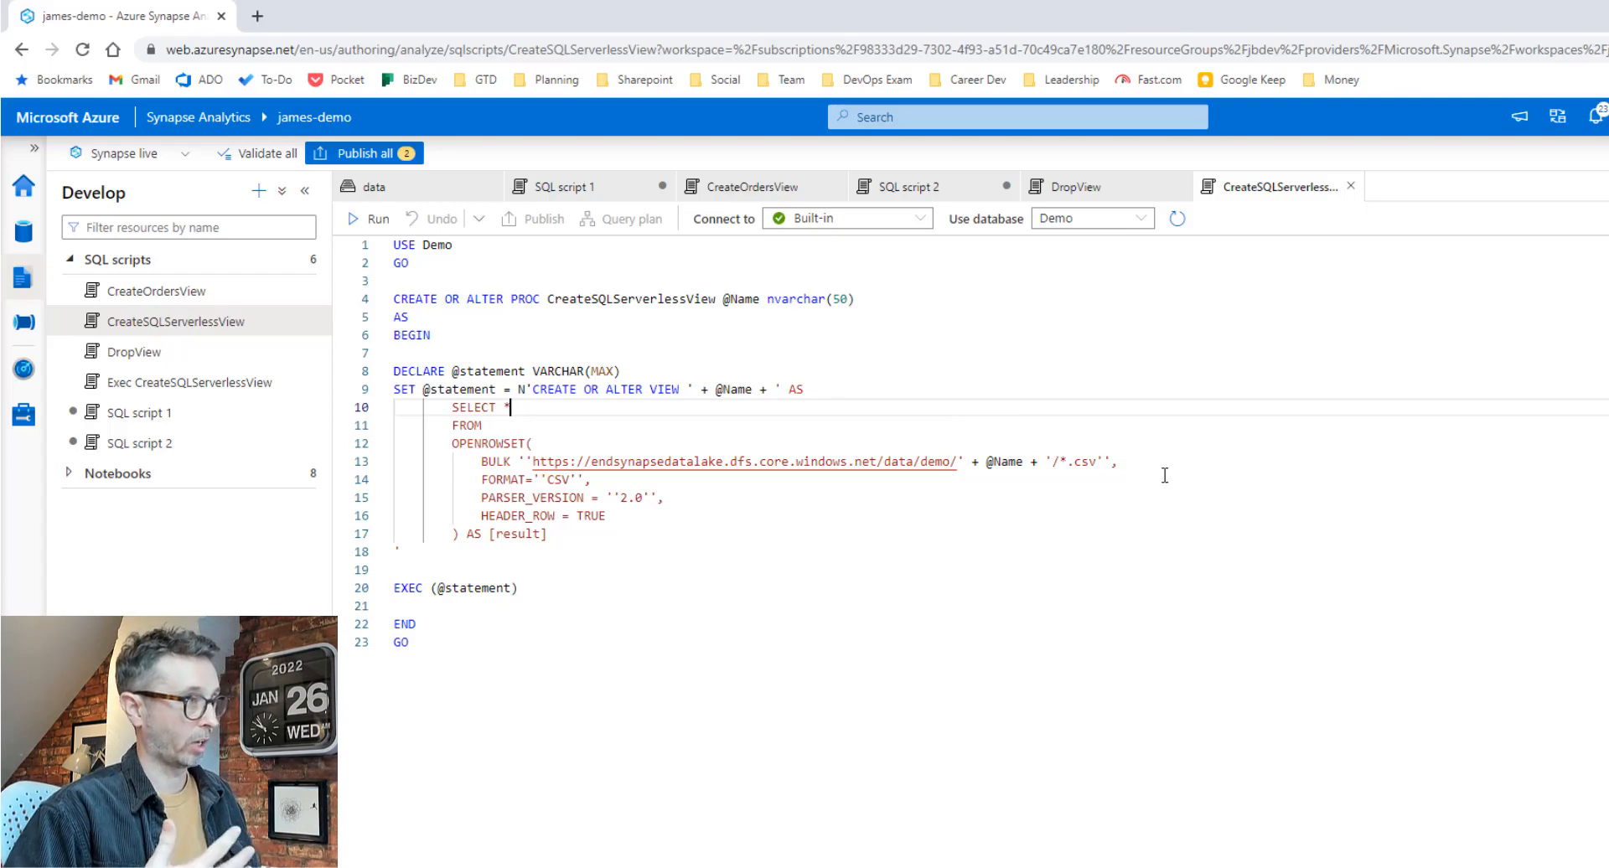
- Run the CreateSQLServerlessView script and execute the procedure for 'orders' with the Exec CreateSQLServerlessView script
left_click(1128, 570)
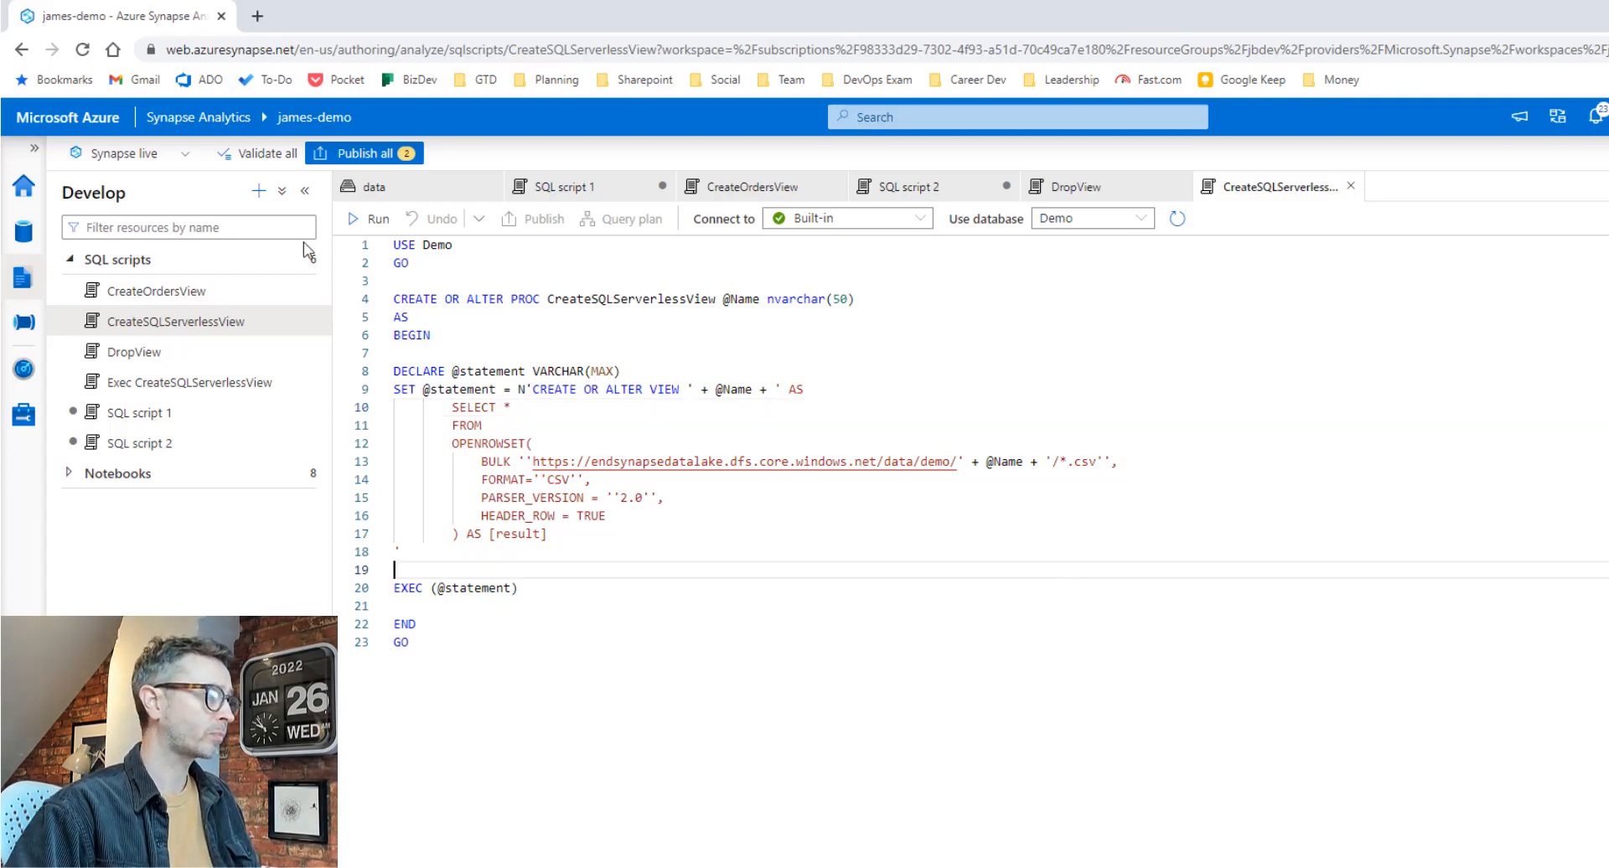
key("shift+Return")
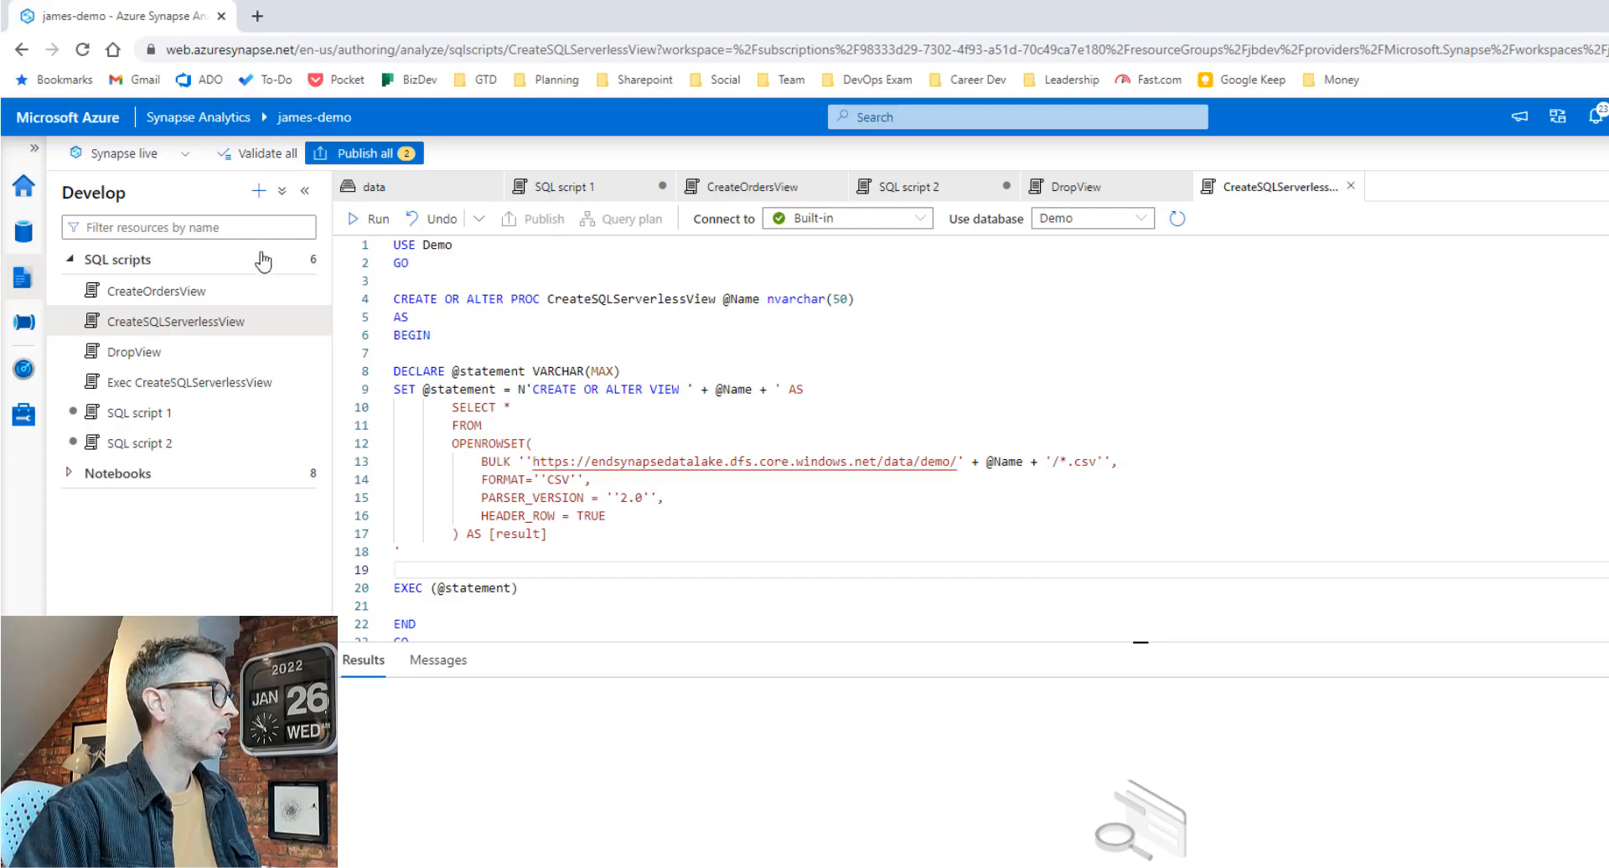
left_click(245, 387)
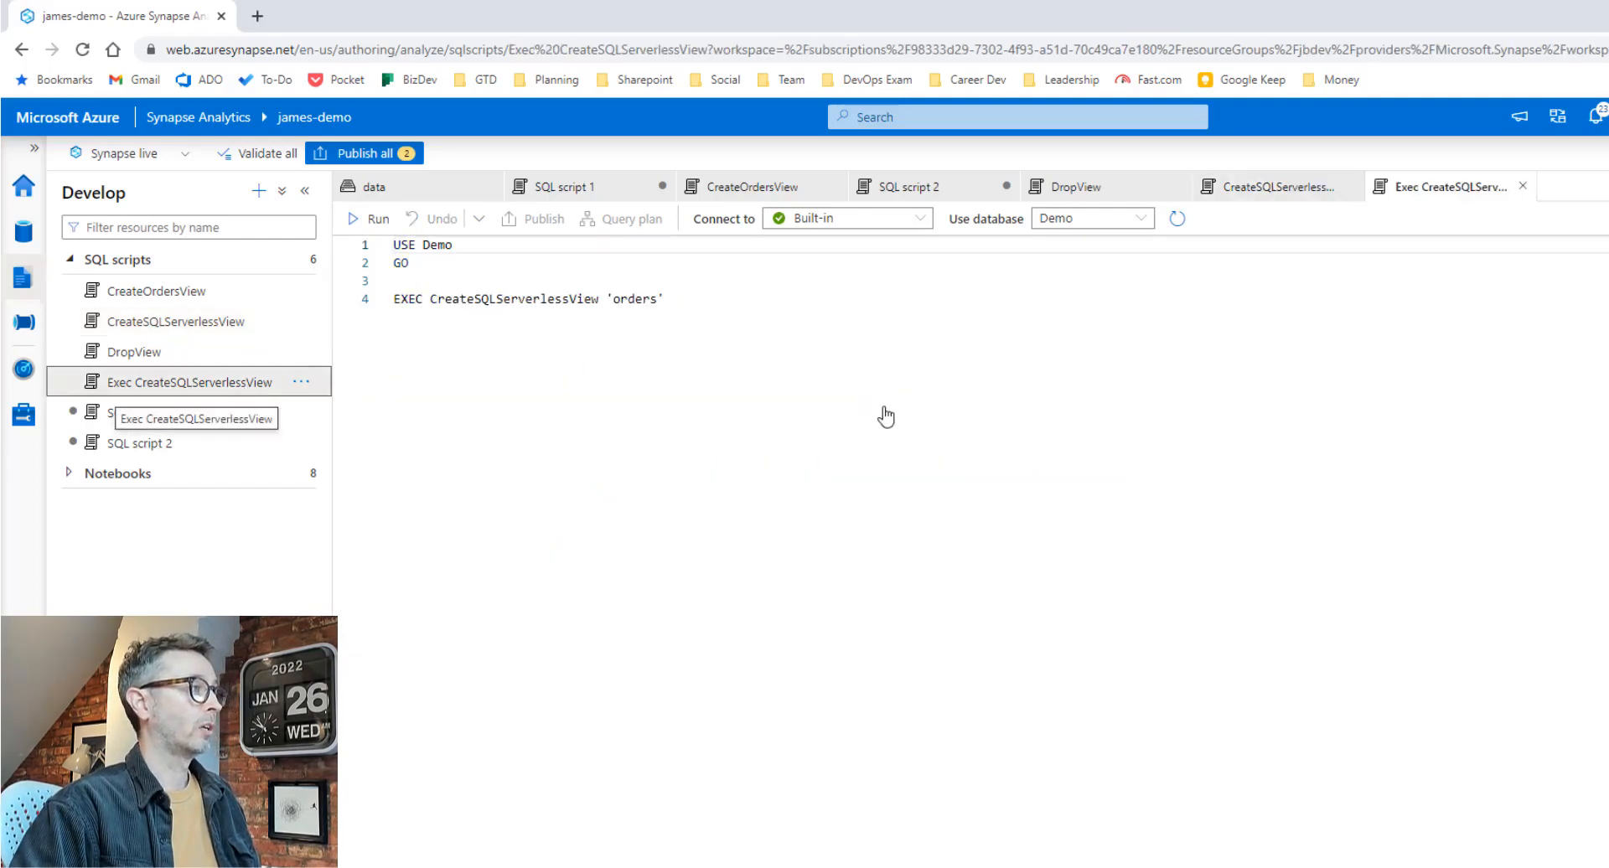
left_click(369, 220)
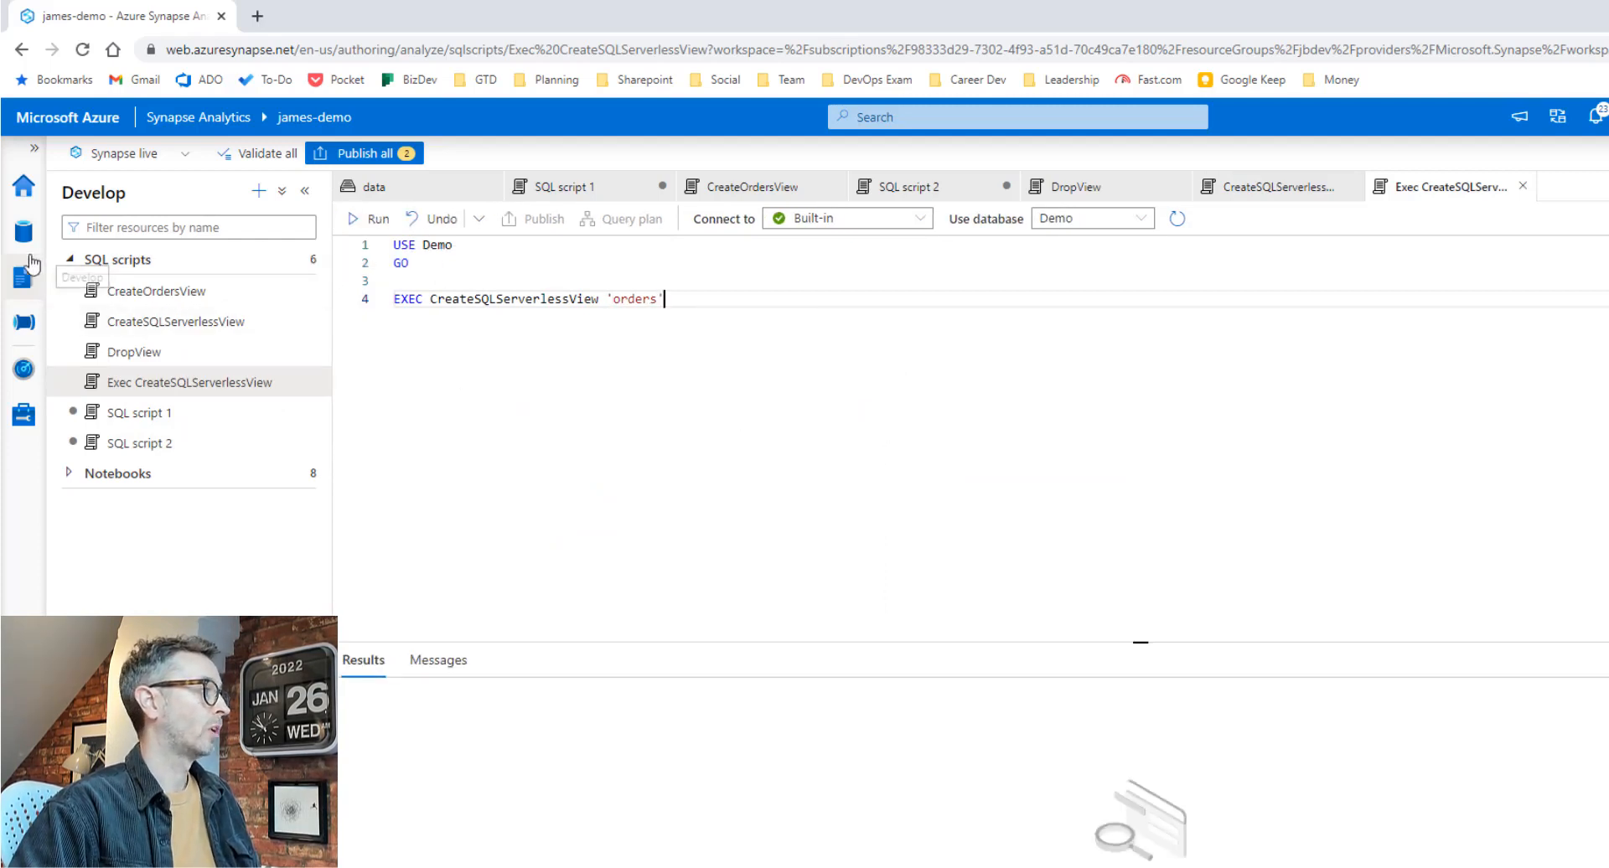
- Refresh the Views folder of the Demo SQL database in the workspace data
left_click(23, 231)
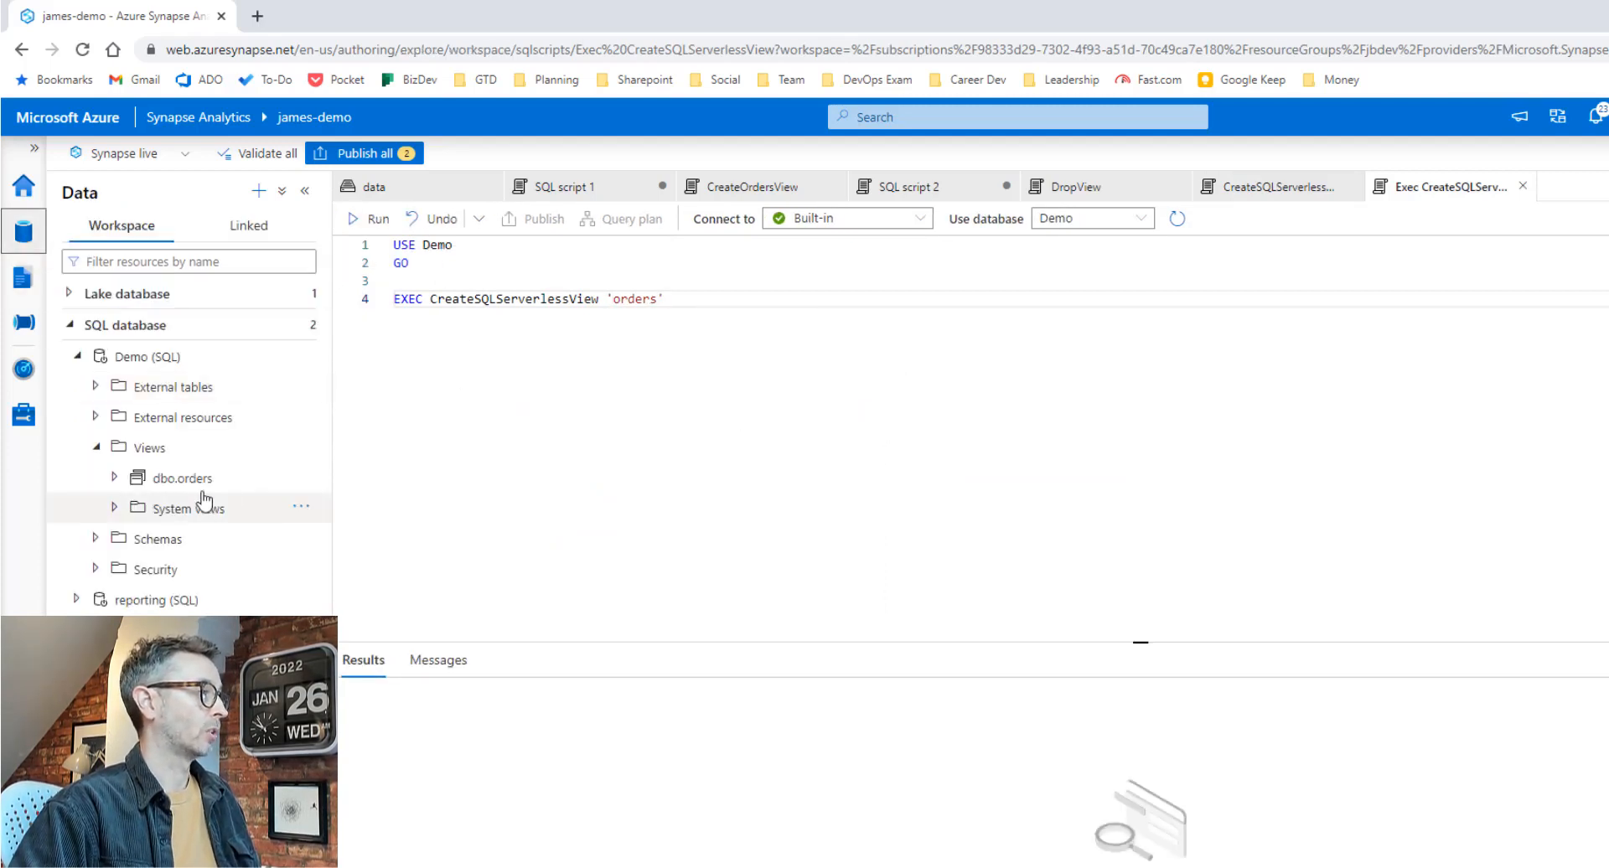
left_click(300, 447)
left_click(363, 507)
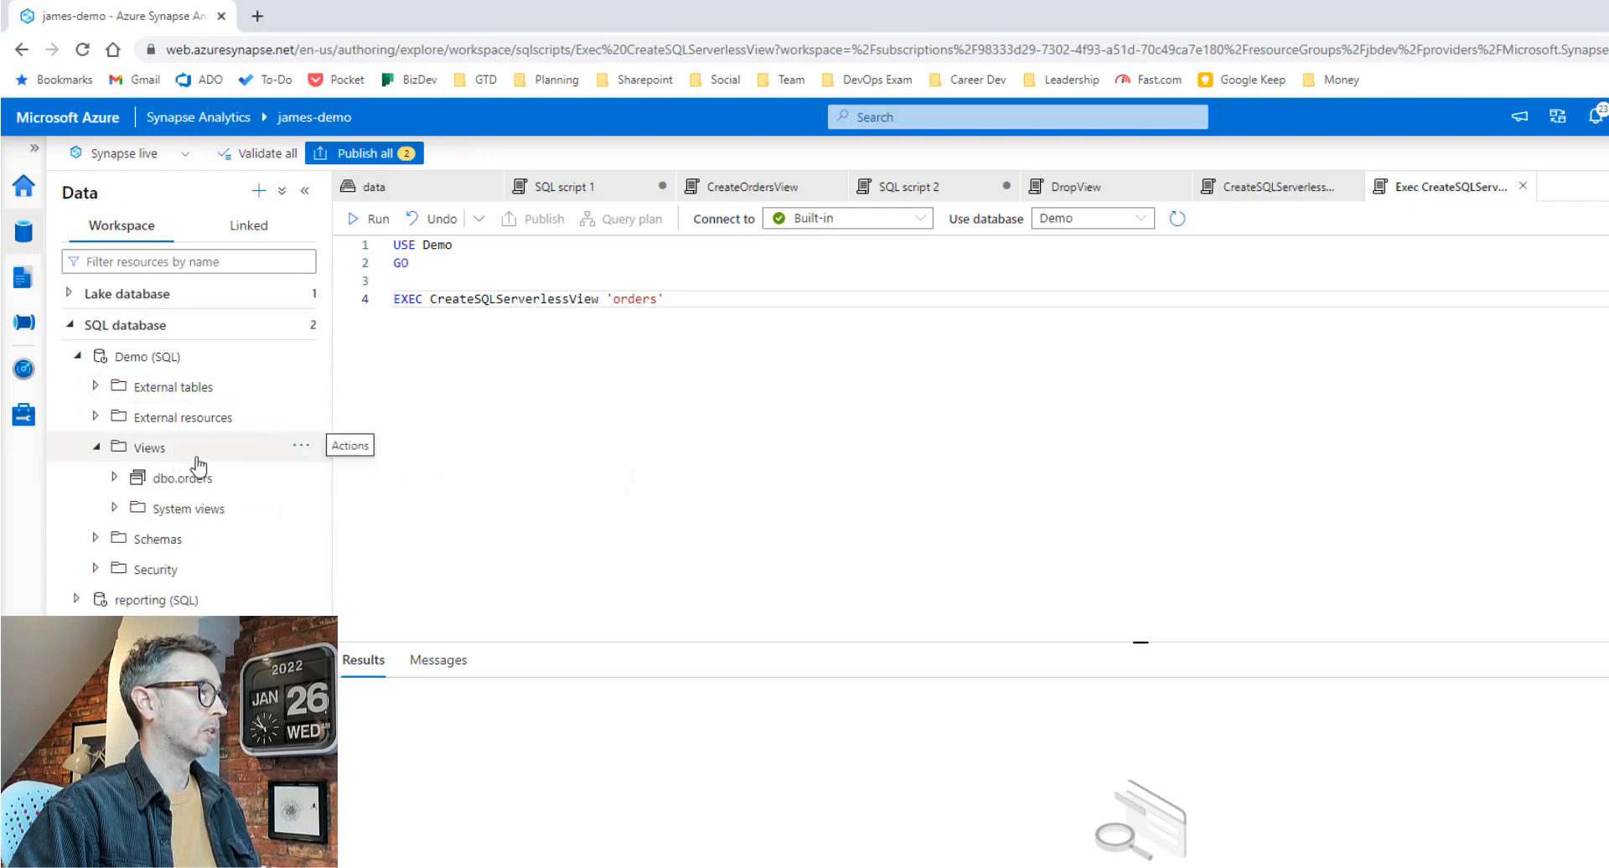
- Generate a Select TOP 100 rows script for the dbo.orders view and run it
left_click(301, 482)
mouse_move(374, 506)
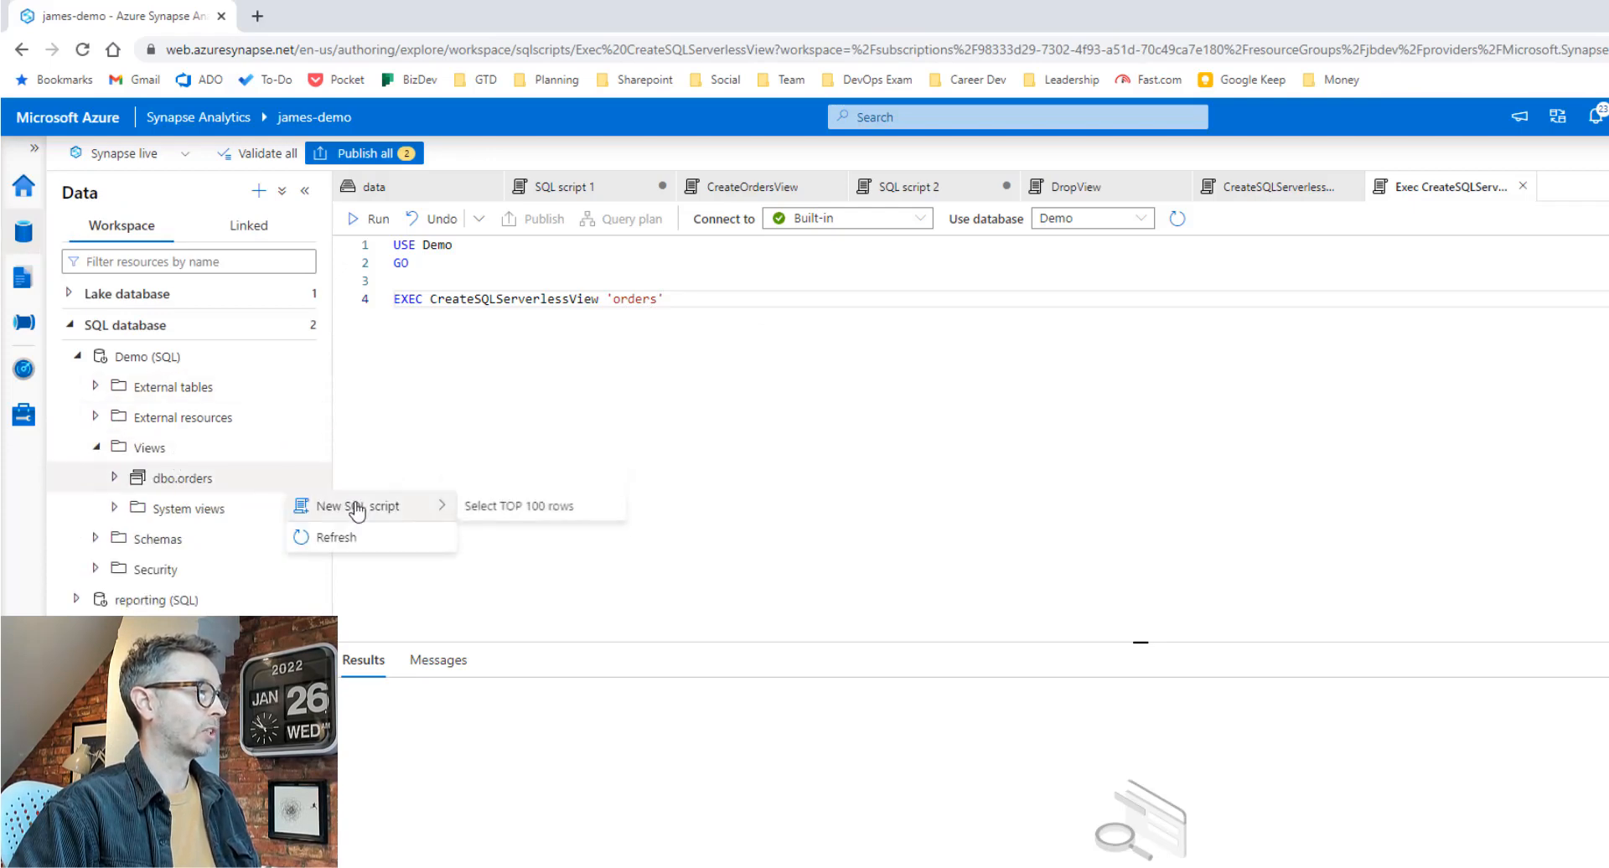
left_click(578, 512)
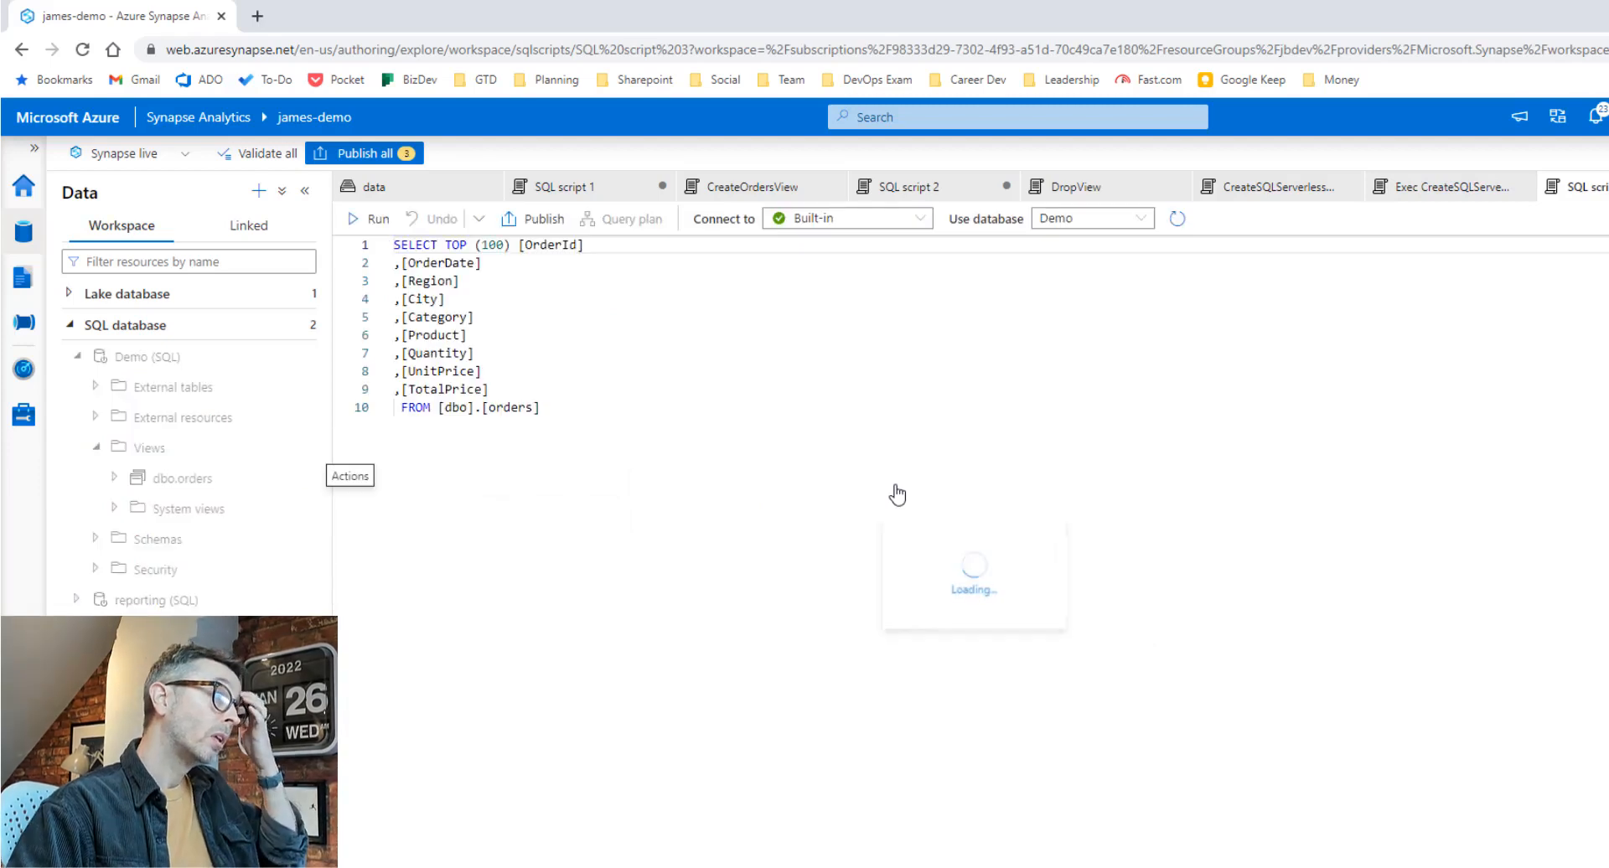
left_click(373, 219)
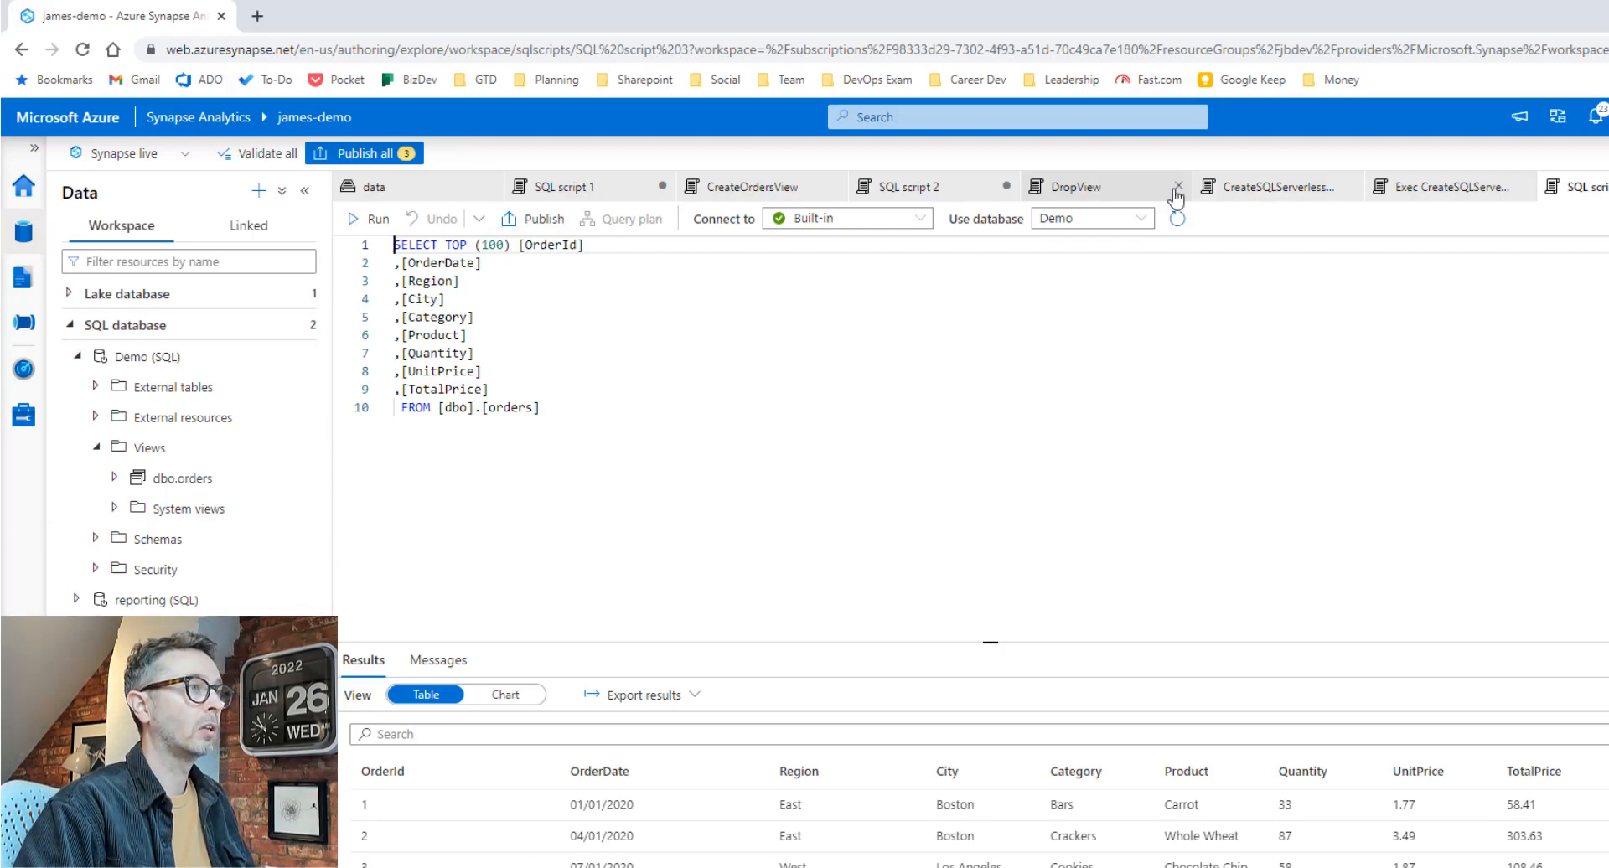
- Drop the orders view by running the DropView script, and refresh and expand the Demo database's Views folder
left_click(1119, 193)
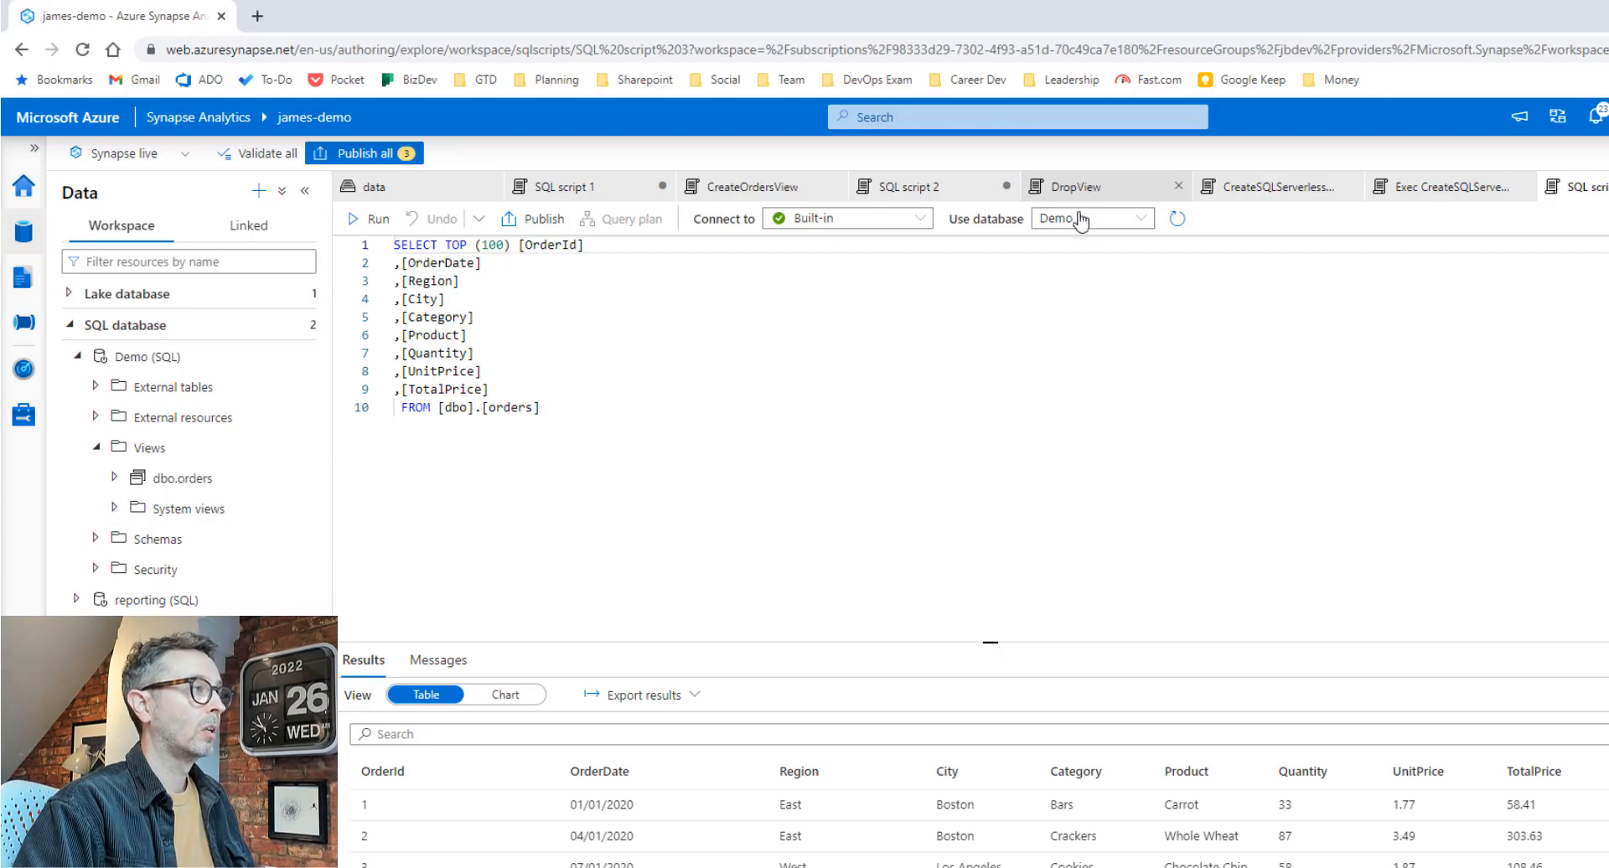
left_click(353, 218)
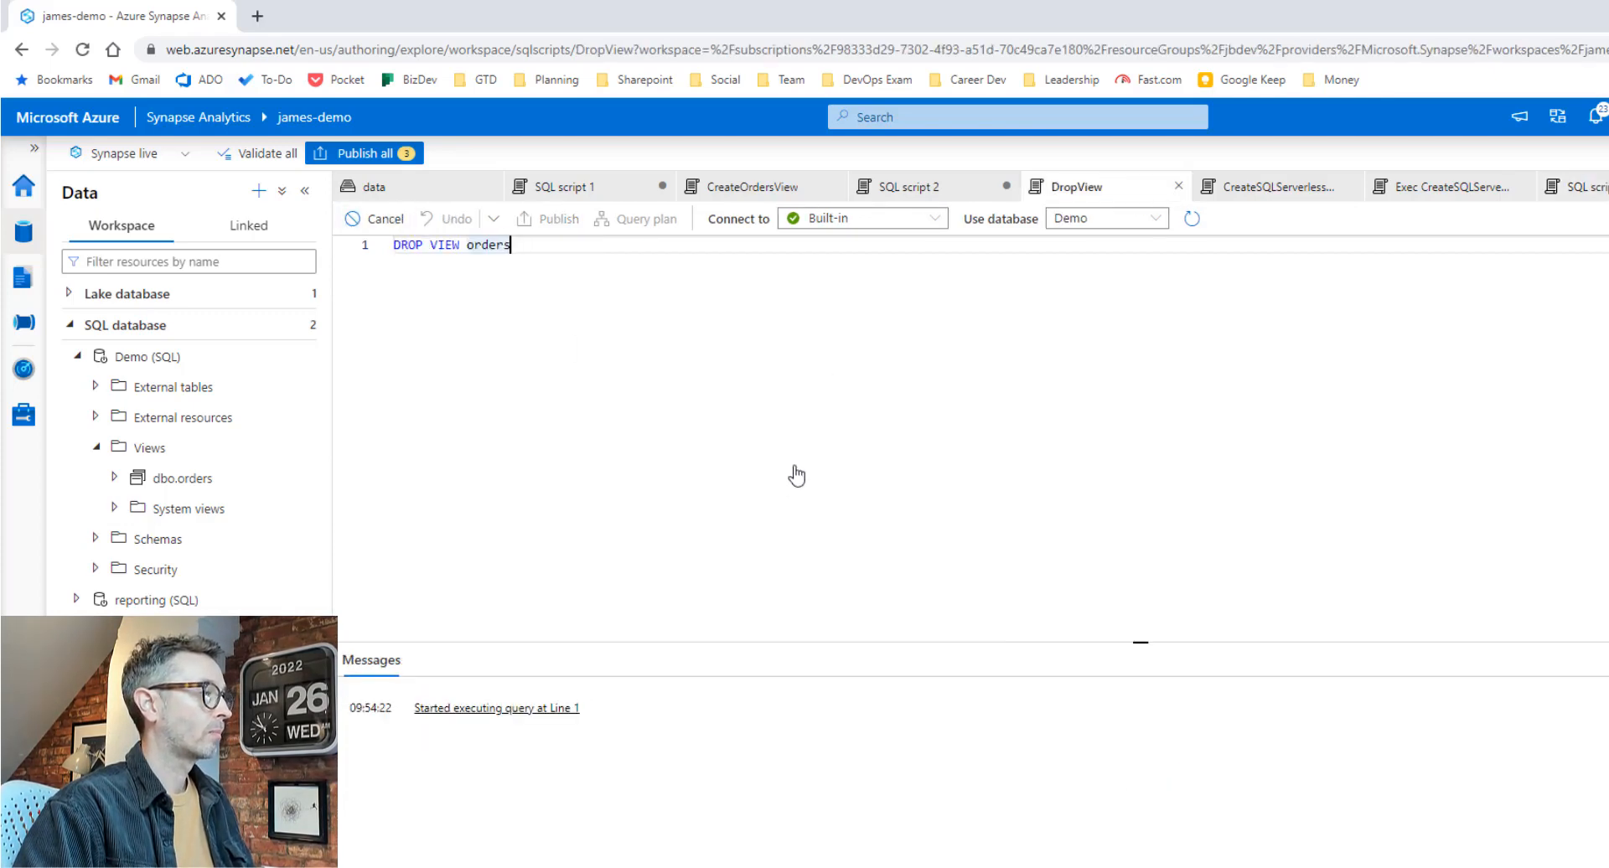
left_click(240, 456)
left_click(306, 447)
left_click(335, 509)
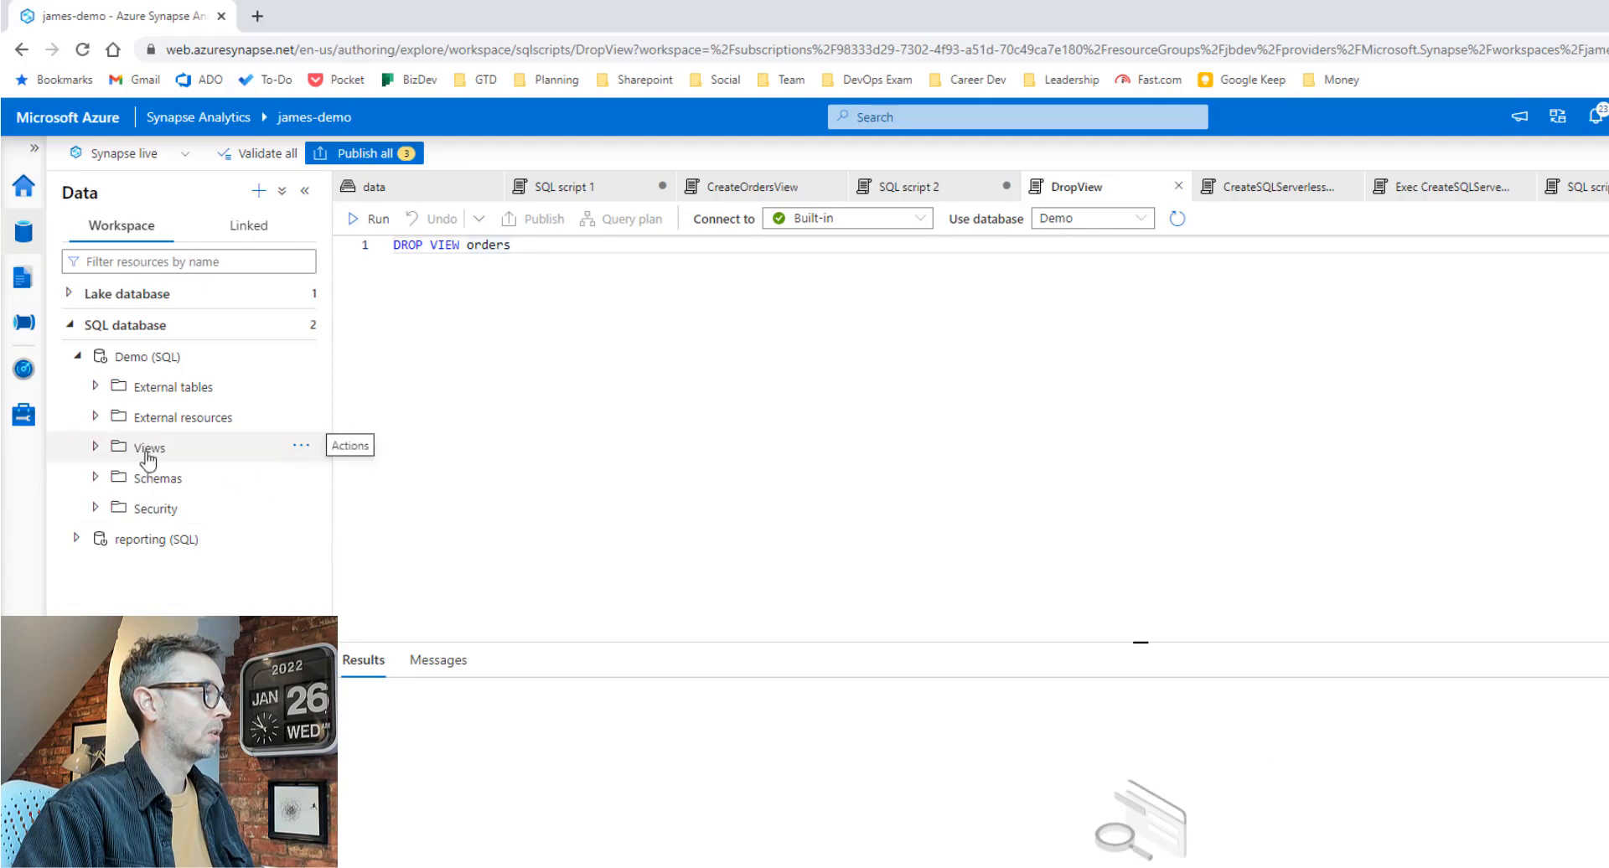
left_click(96, 448)
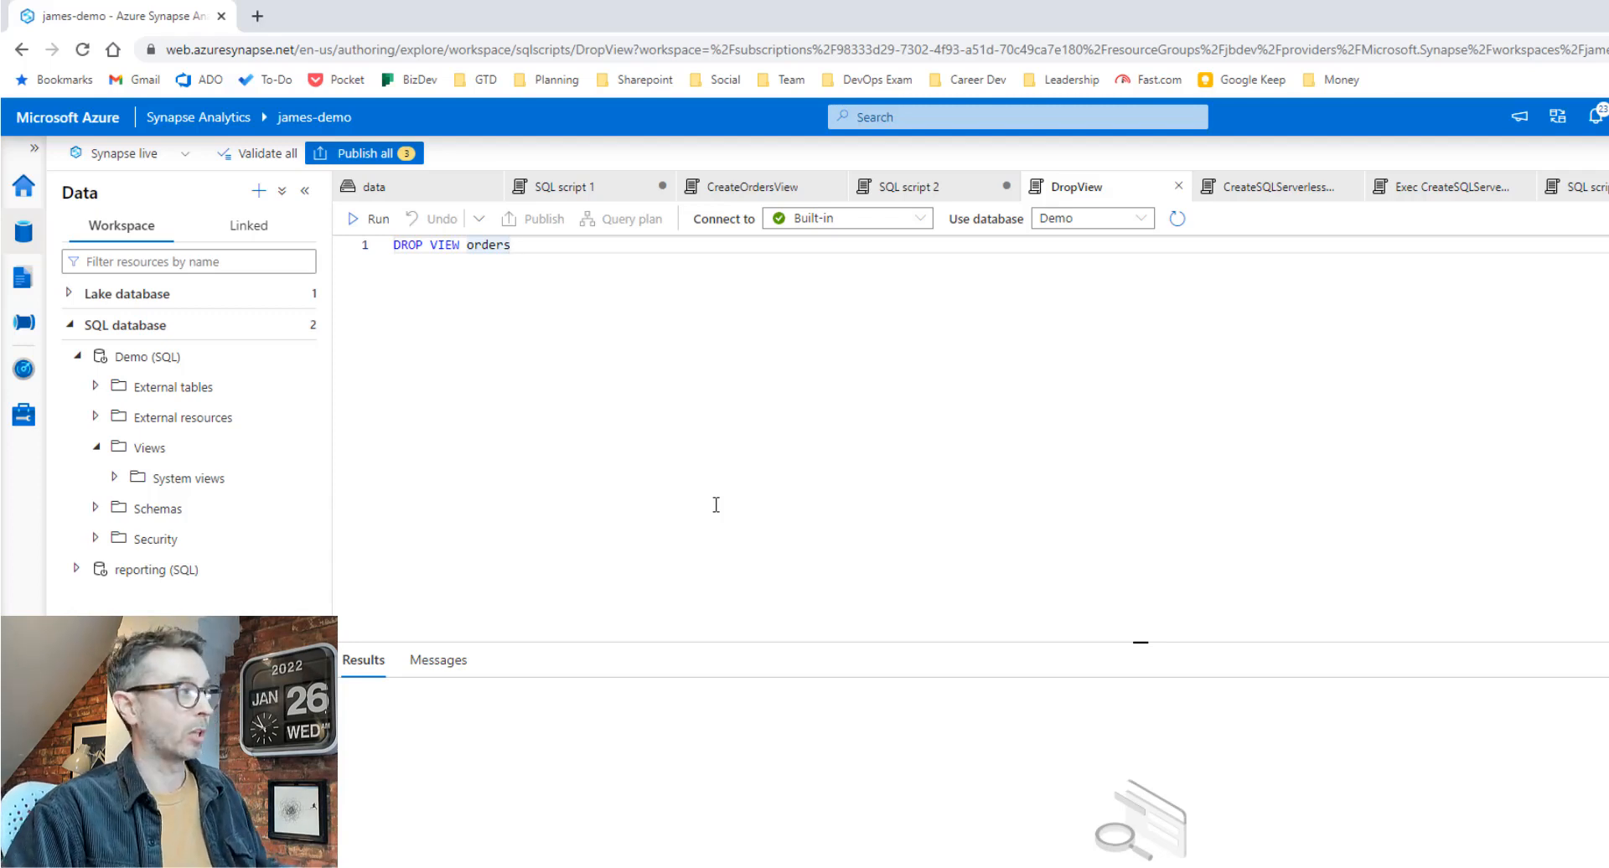
- Open the CreateSQLServerlessView pipeline and show the settings of its Create View stored procedure activity
left_click(23, 324)
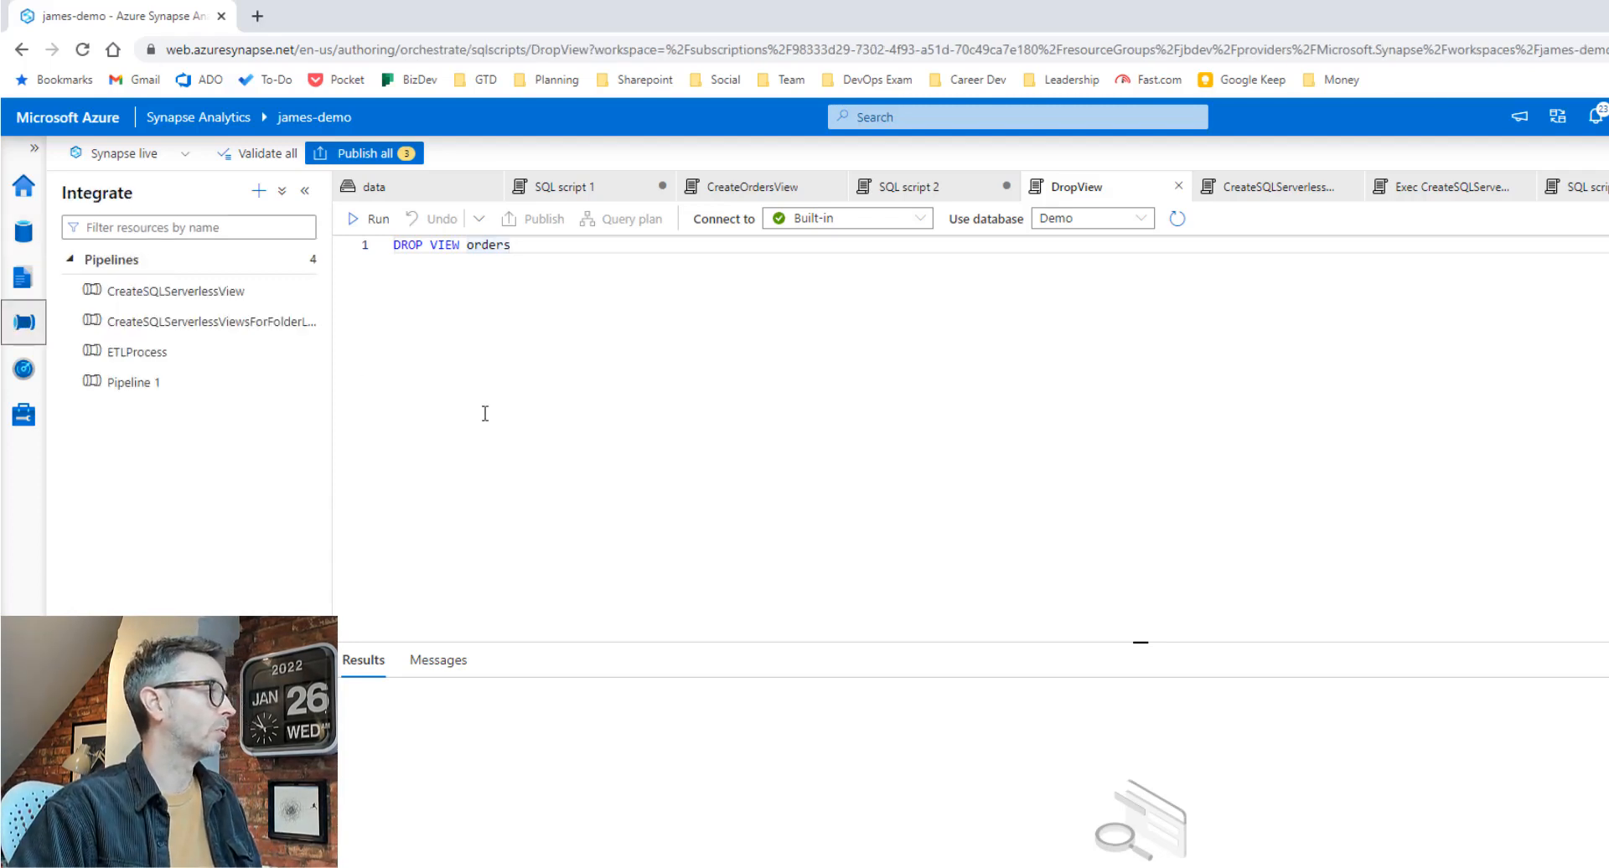
left_click(223, 294)
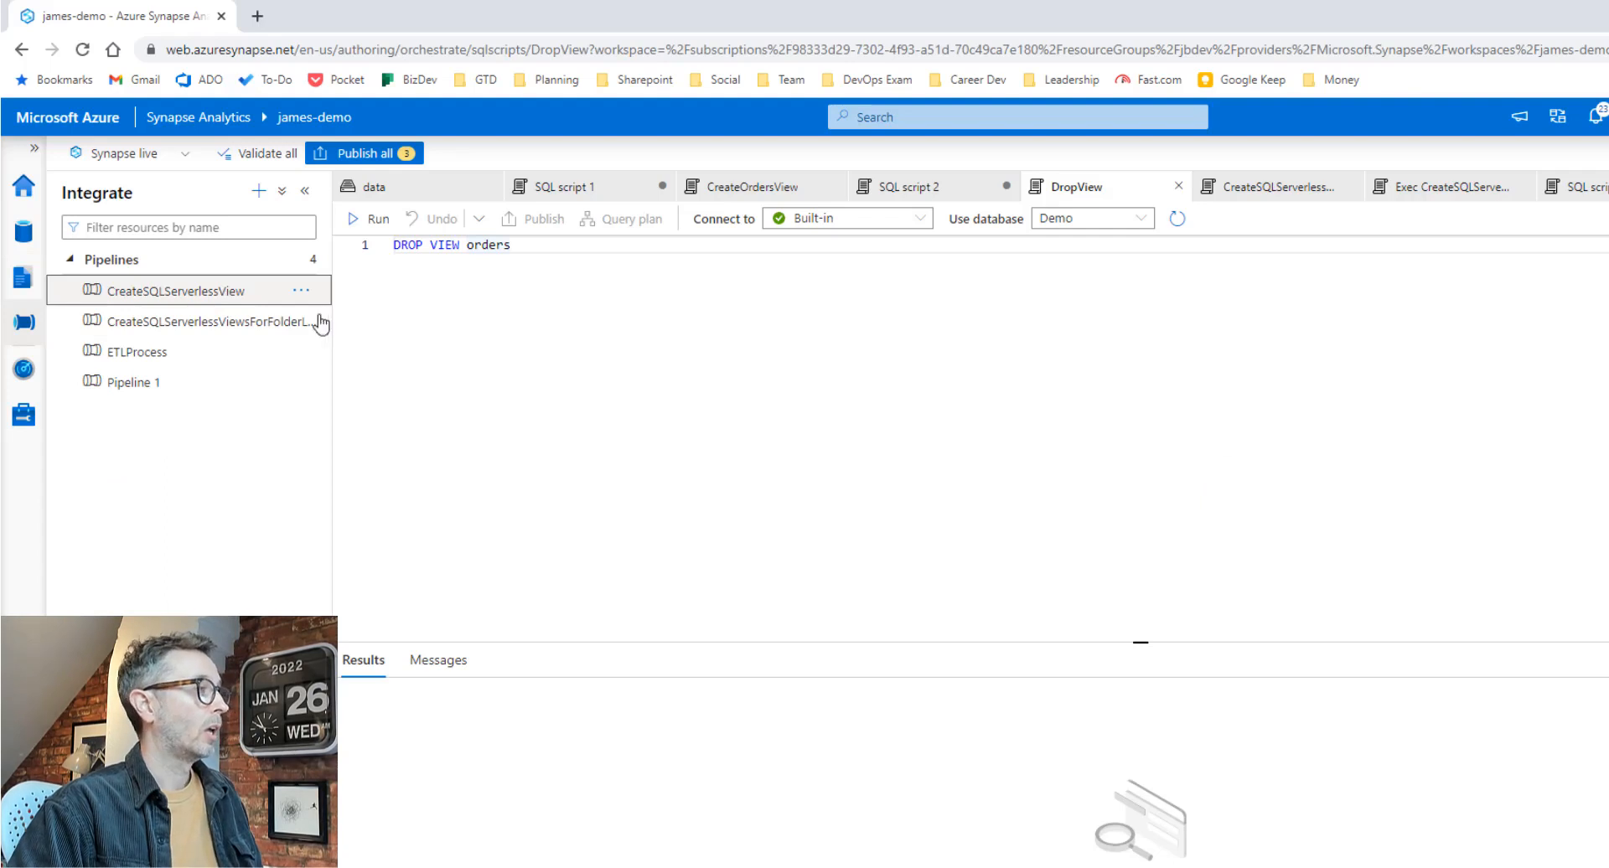
left_click(231, 295)
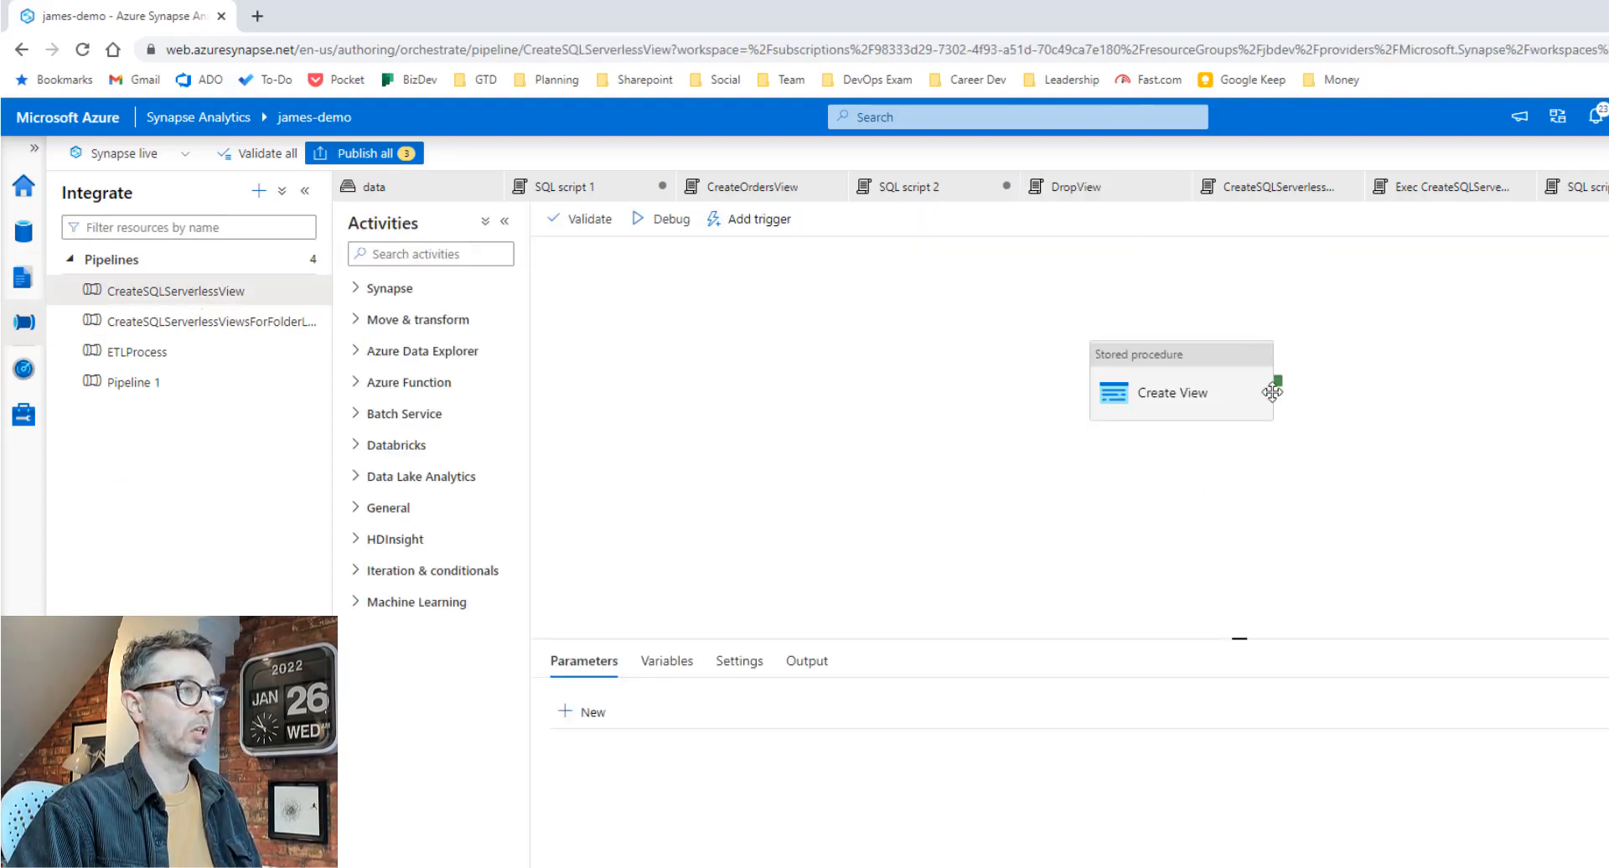
left_click(1207, 389)
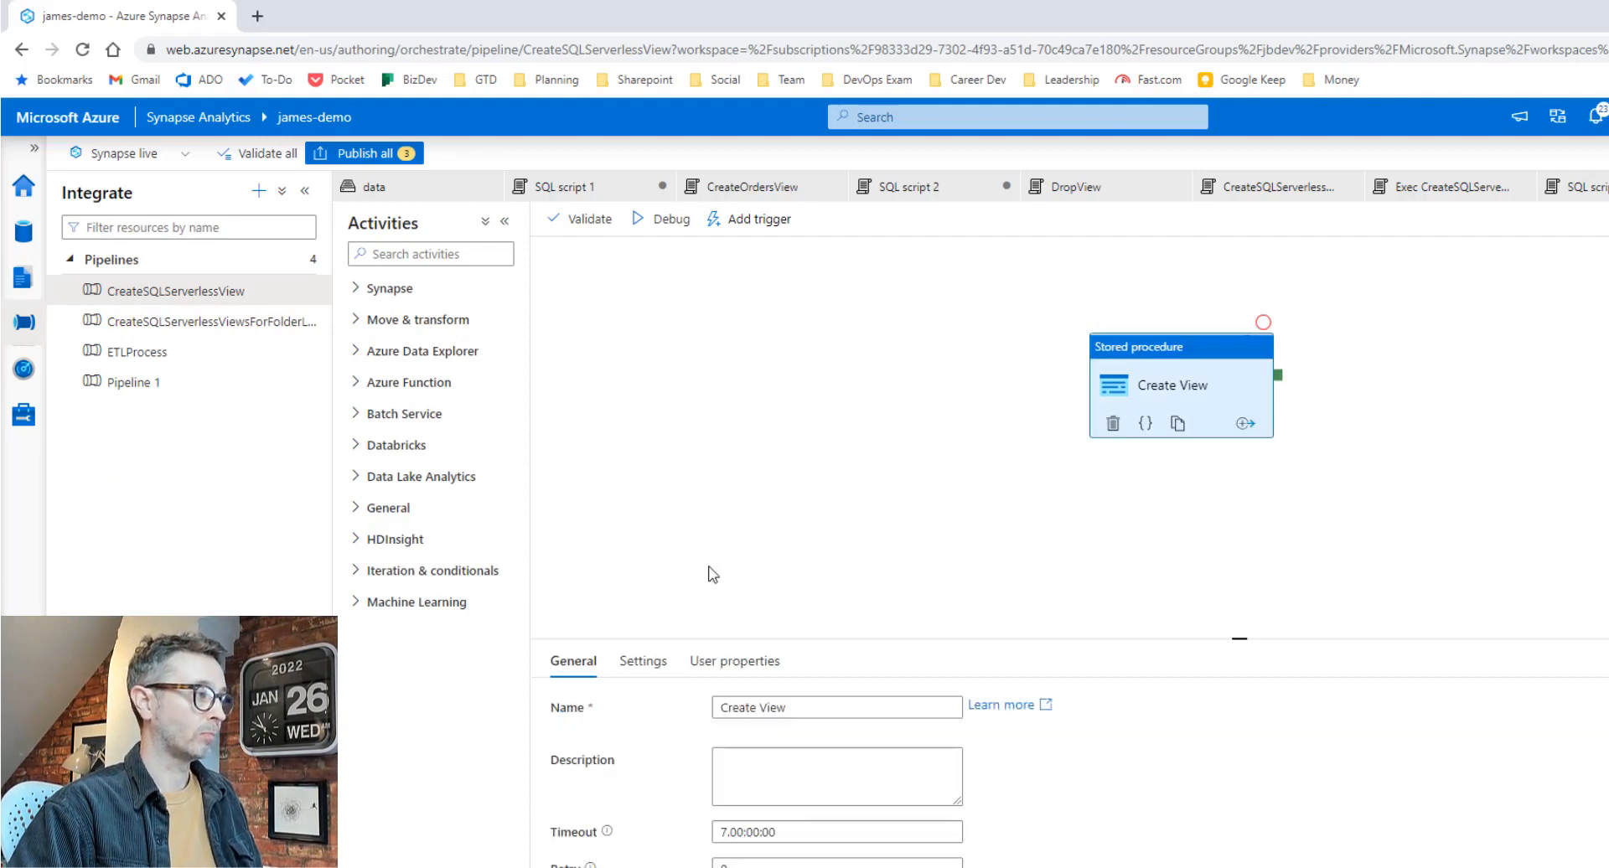
left_click(643, 661)
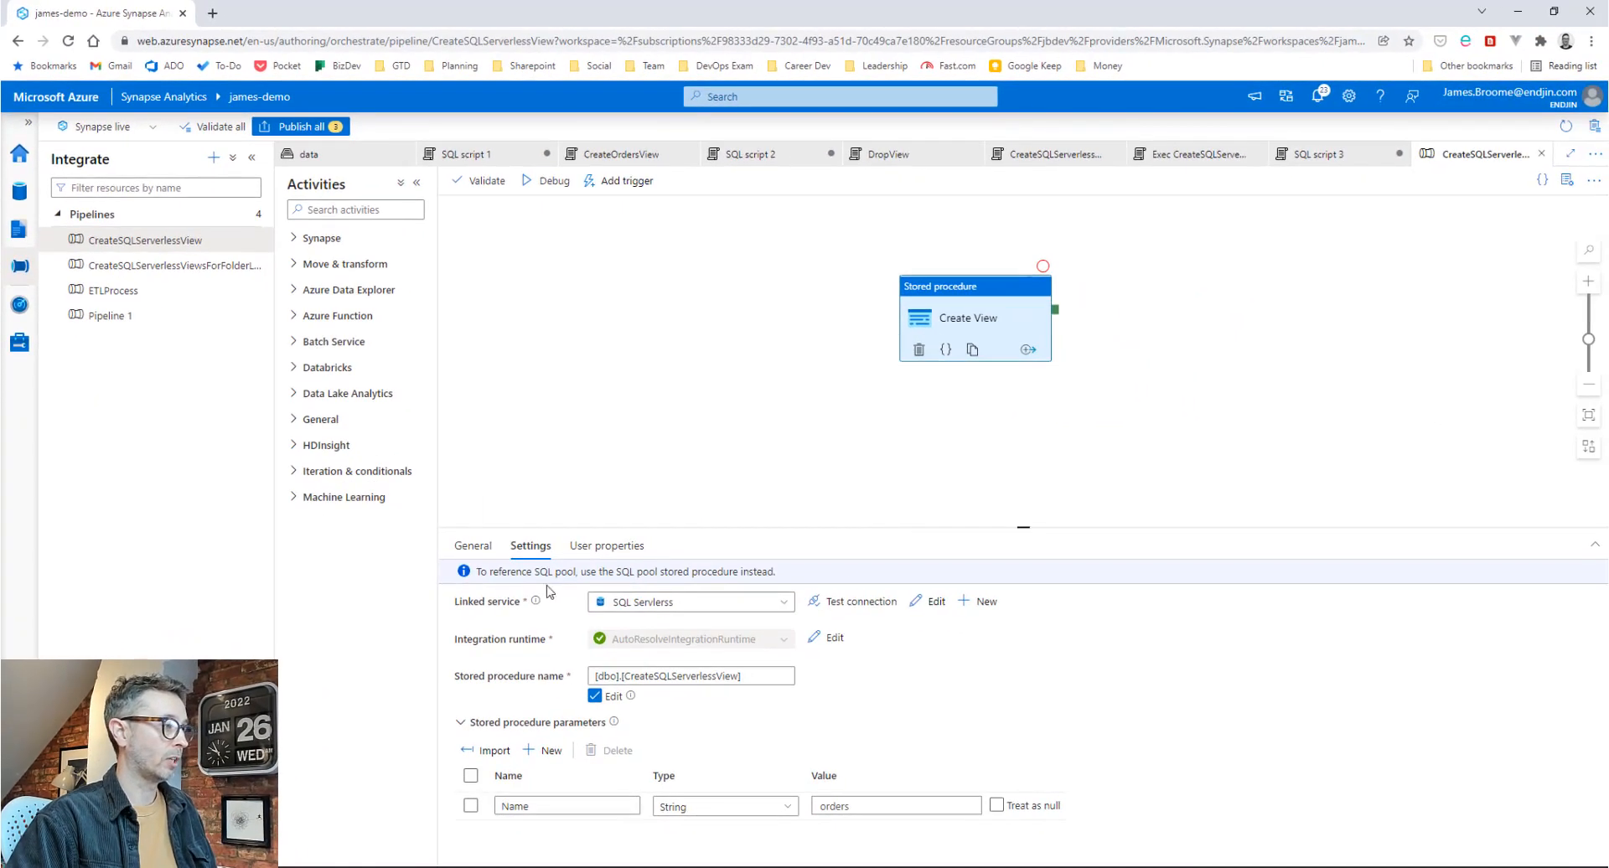
- Open the activity's SQL Serverlss linked service for editing and inspect its fully qualified domain name
left_click(928, 602)
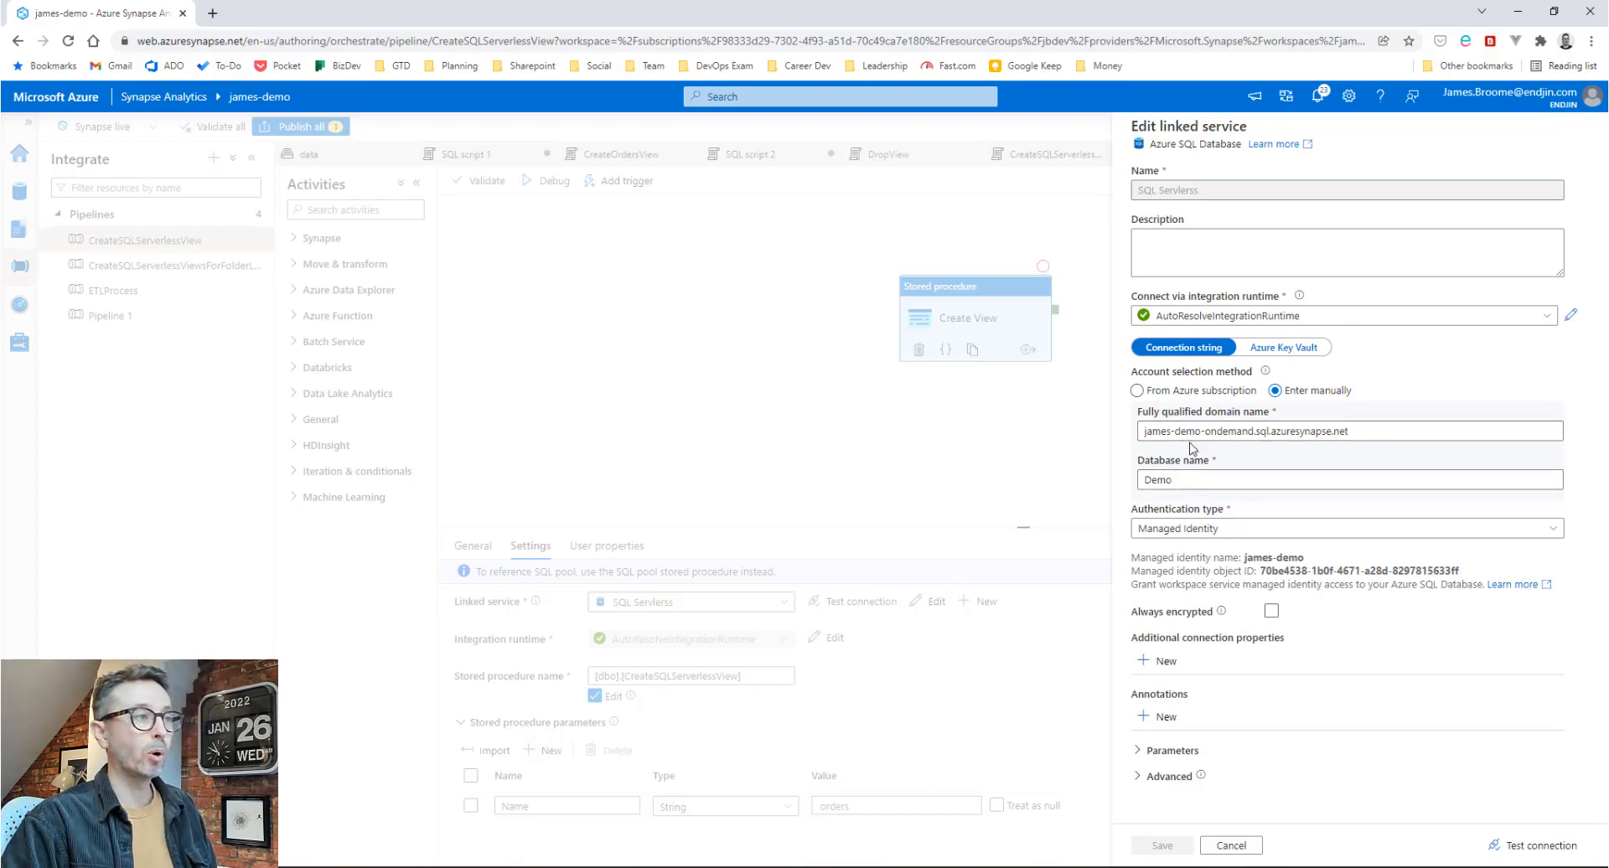
triple_click(1144, 432)
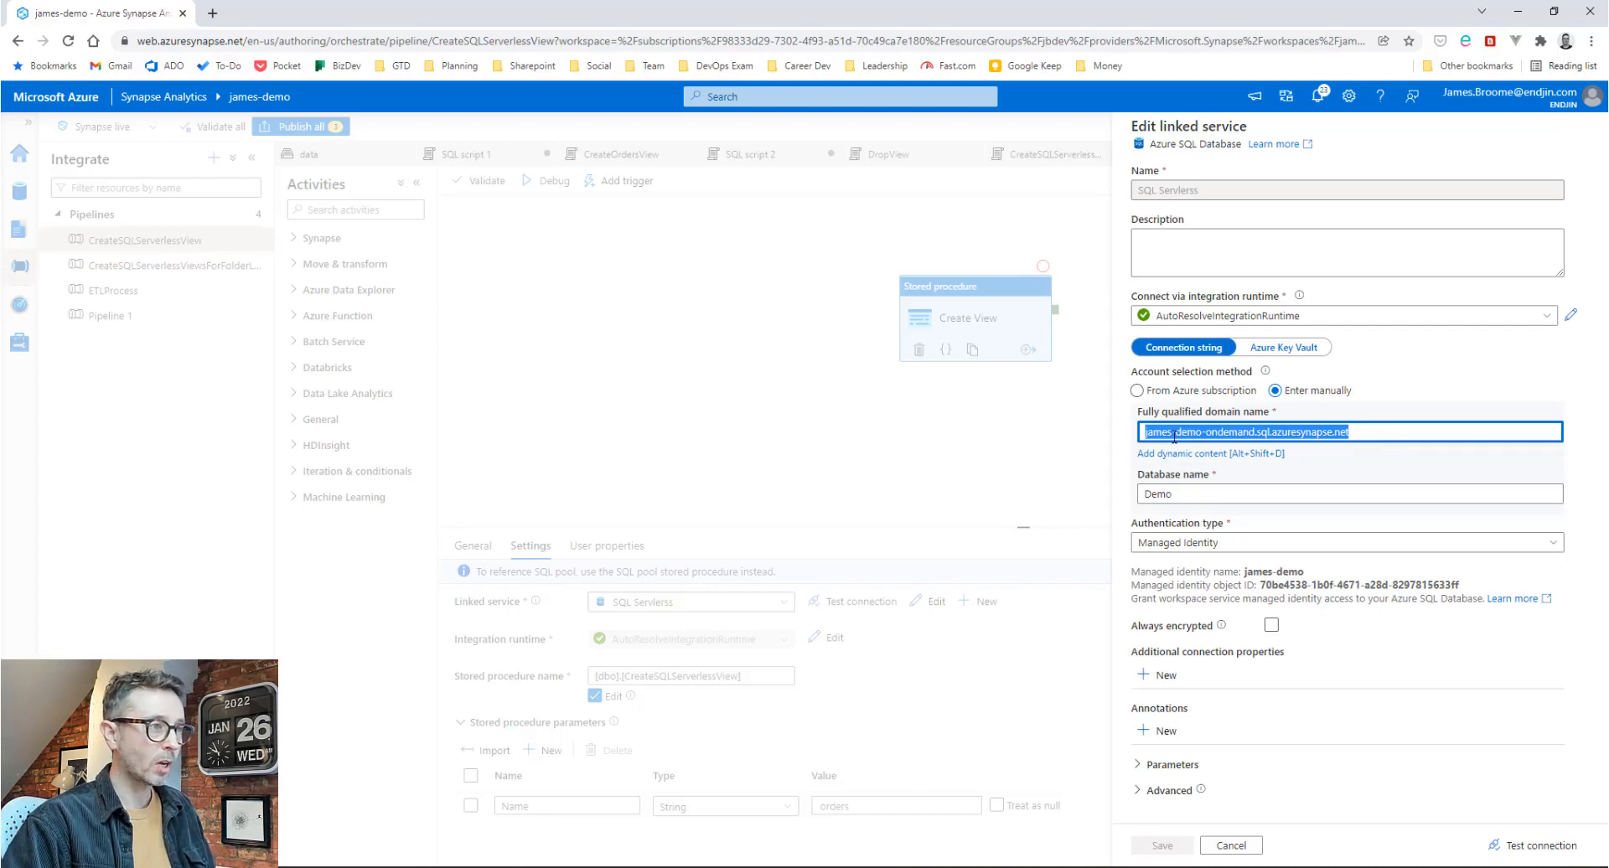
left_click_drag(1358, 433, 1144, 433)
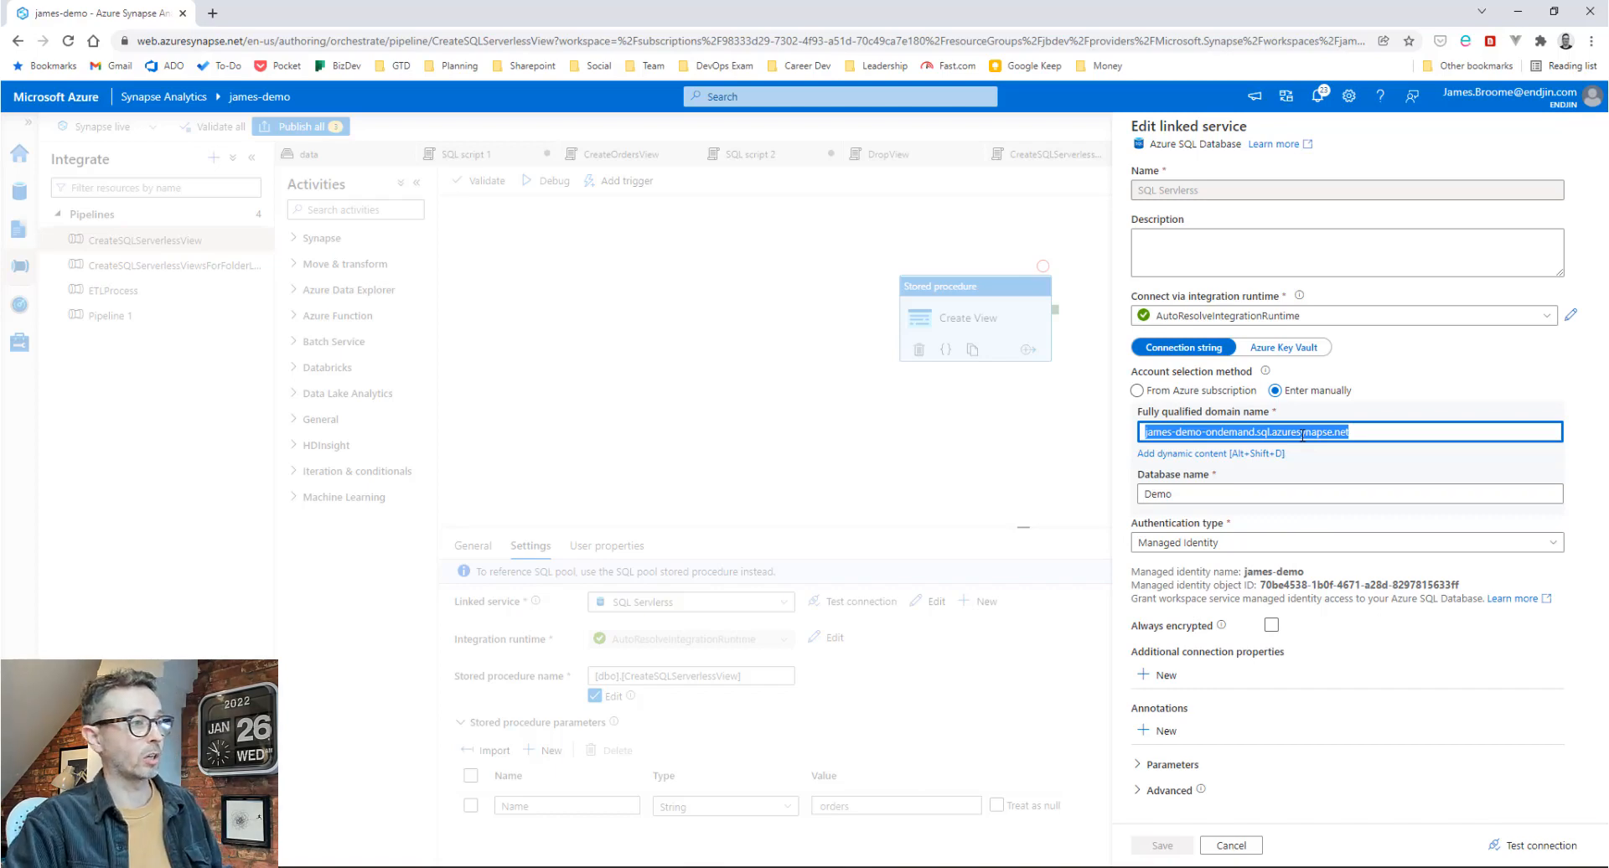
- Leave the linked service unchanged, trigger the CreateSQLServerlessView pipeline immediately, and check its status in the pipeline runs
left_click(1232, 845)
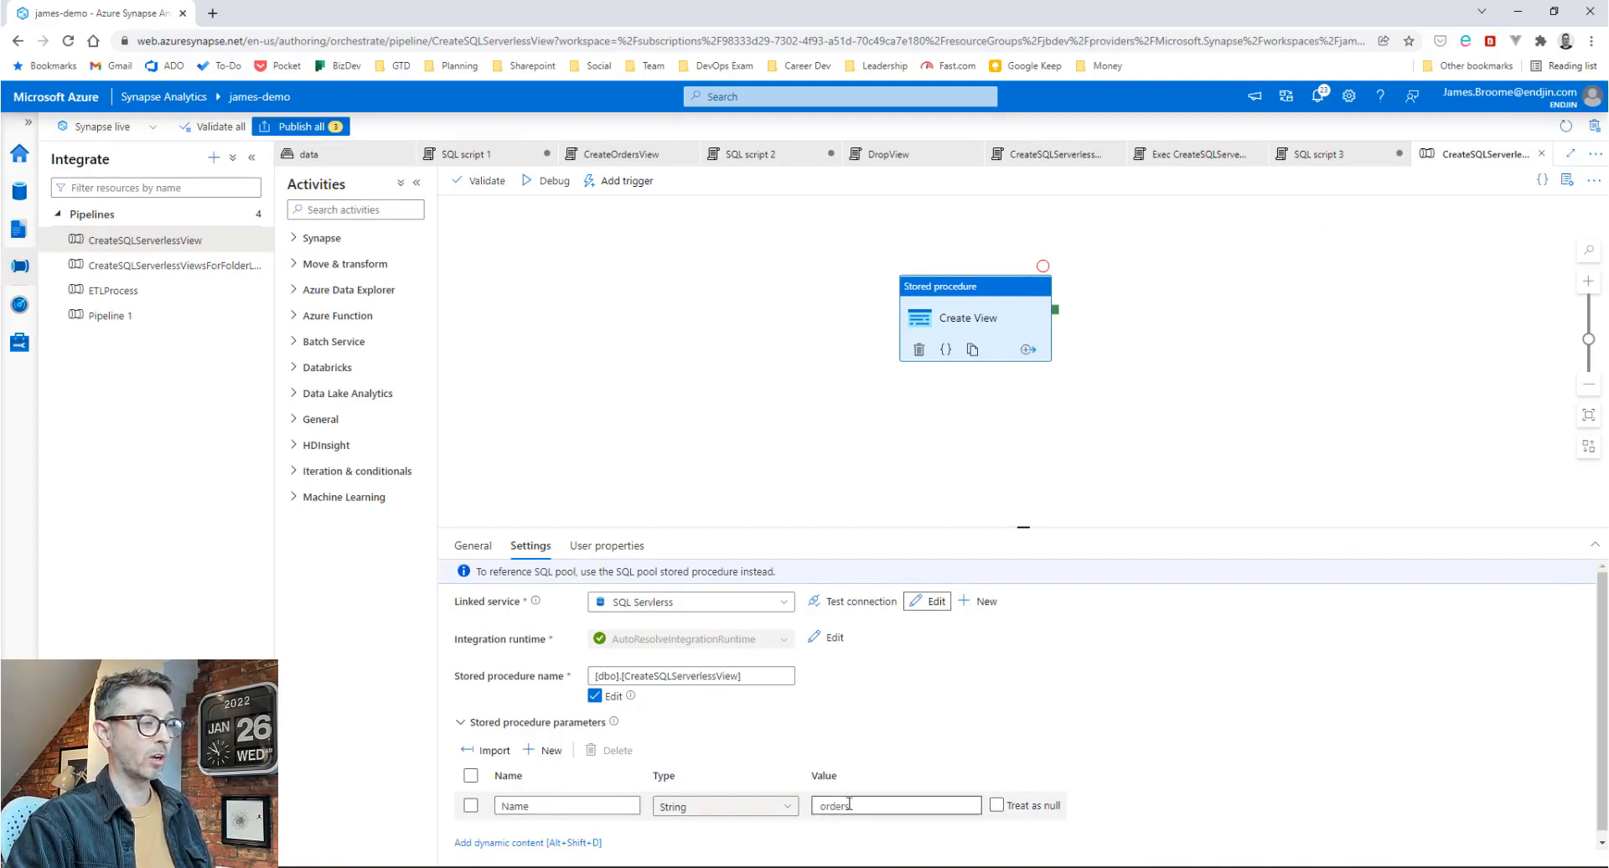
left_click(610, 180)
left_click(616, 210)
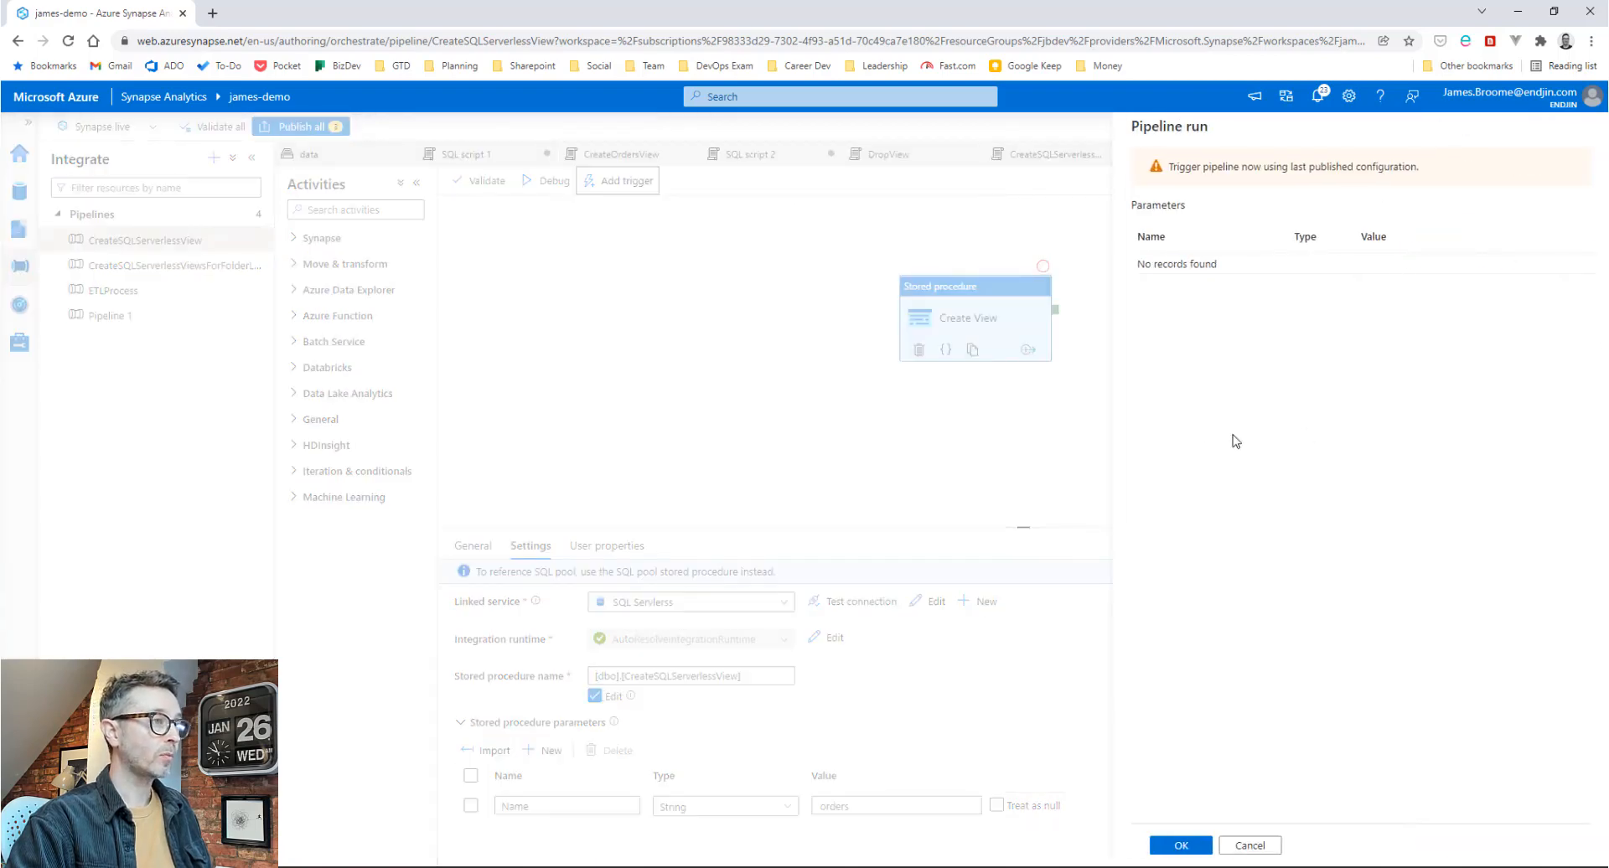
left_click(1180, 844)
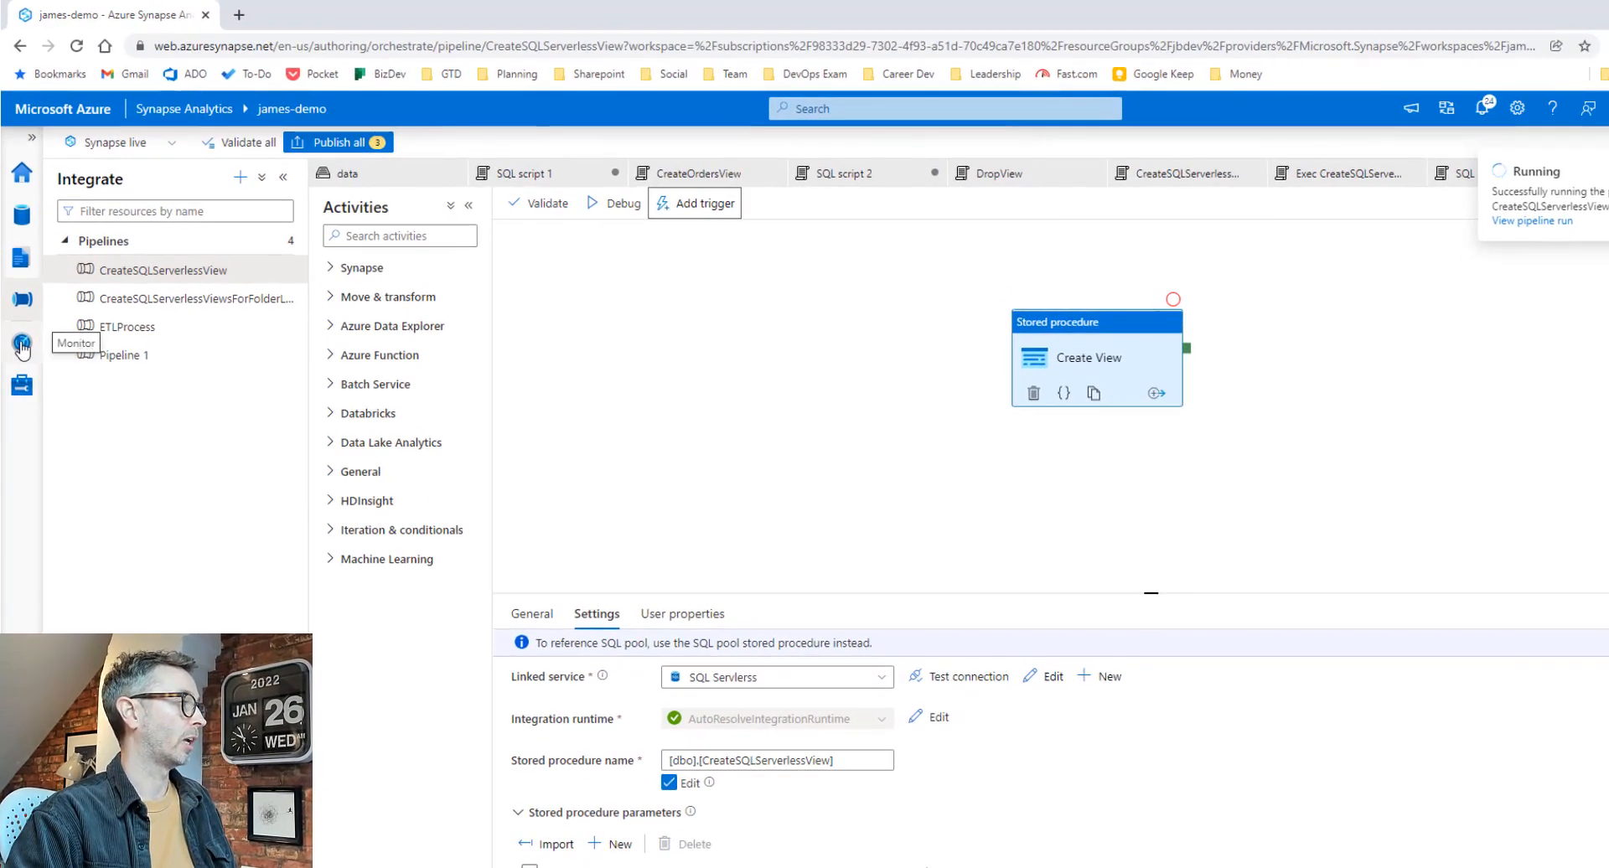
left_click(21, 345)
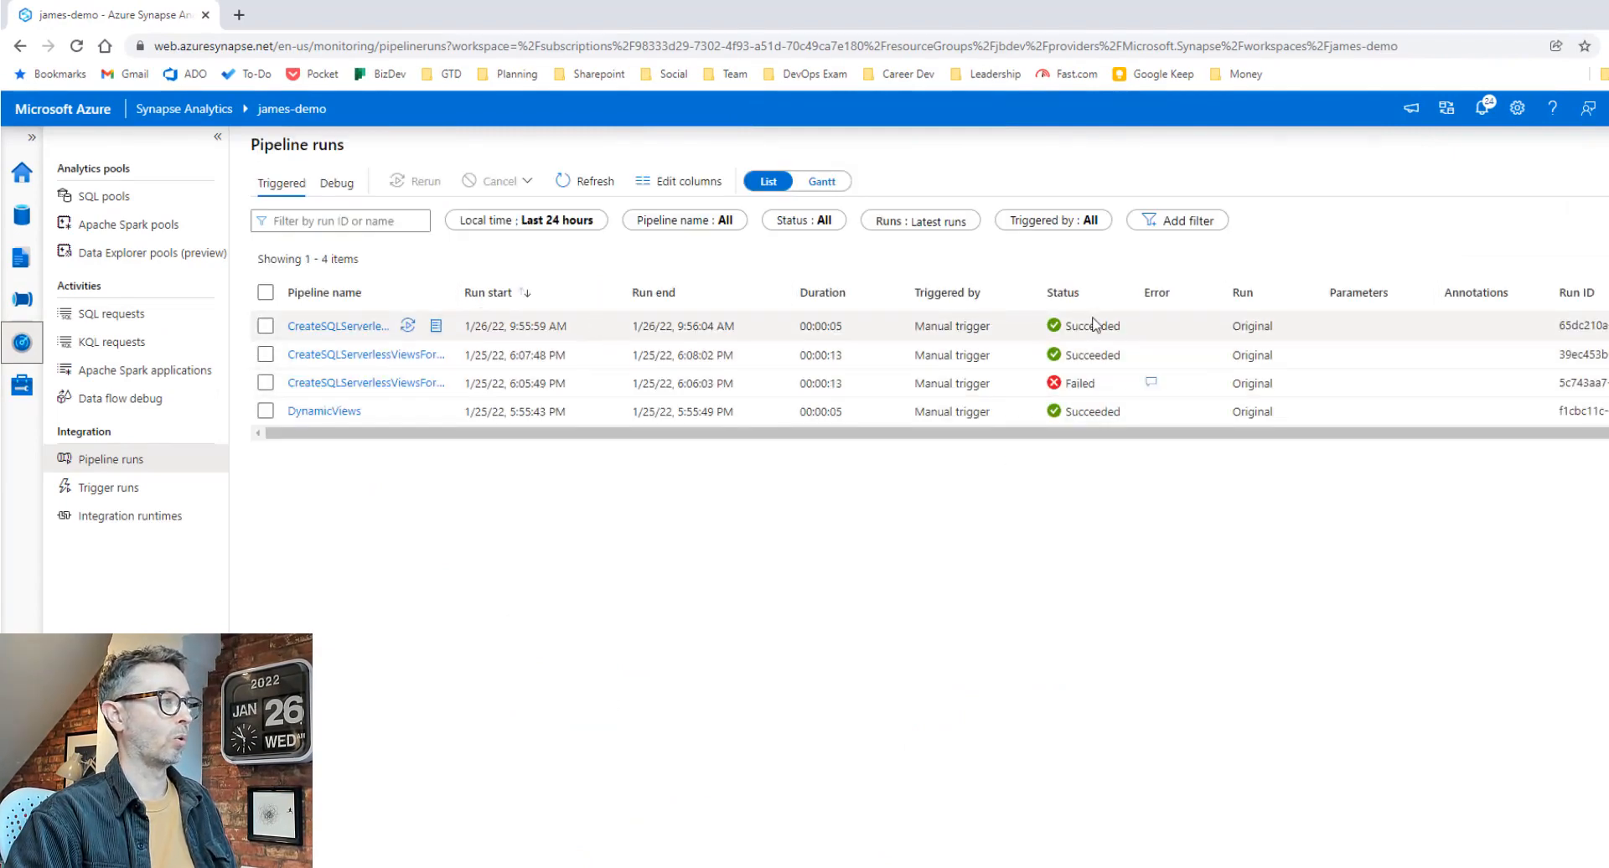
- Return to the workspace data and refresh the Demo database's Views folder
left_click(22, 215)
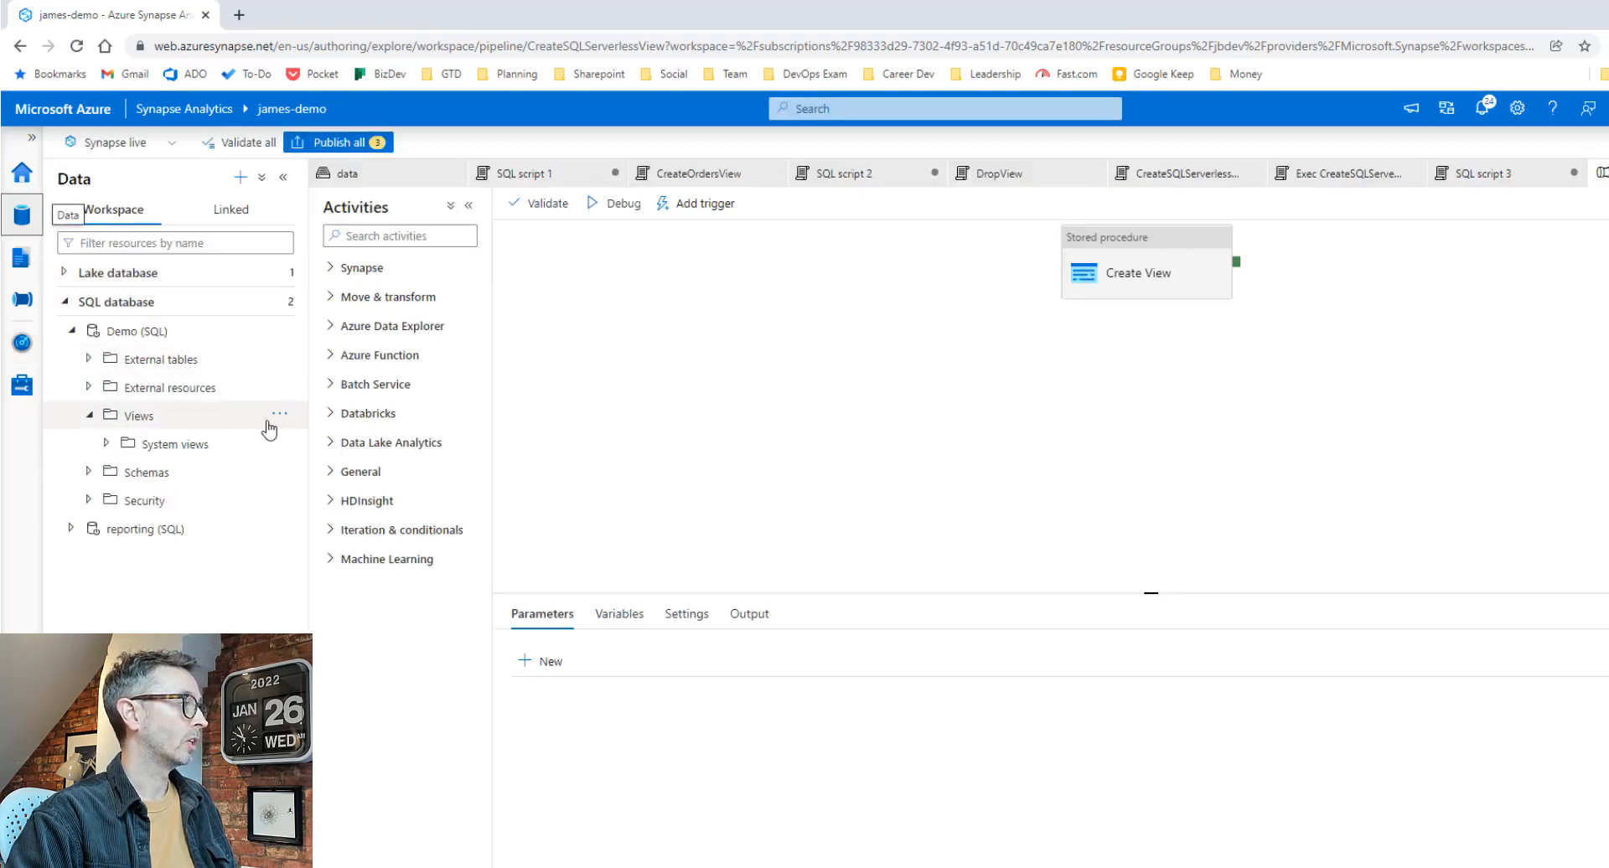
left_click(279, 414)
left_click(289, 469)
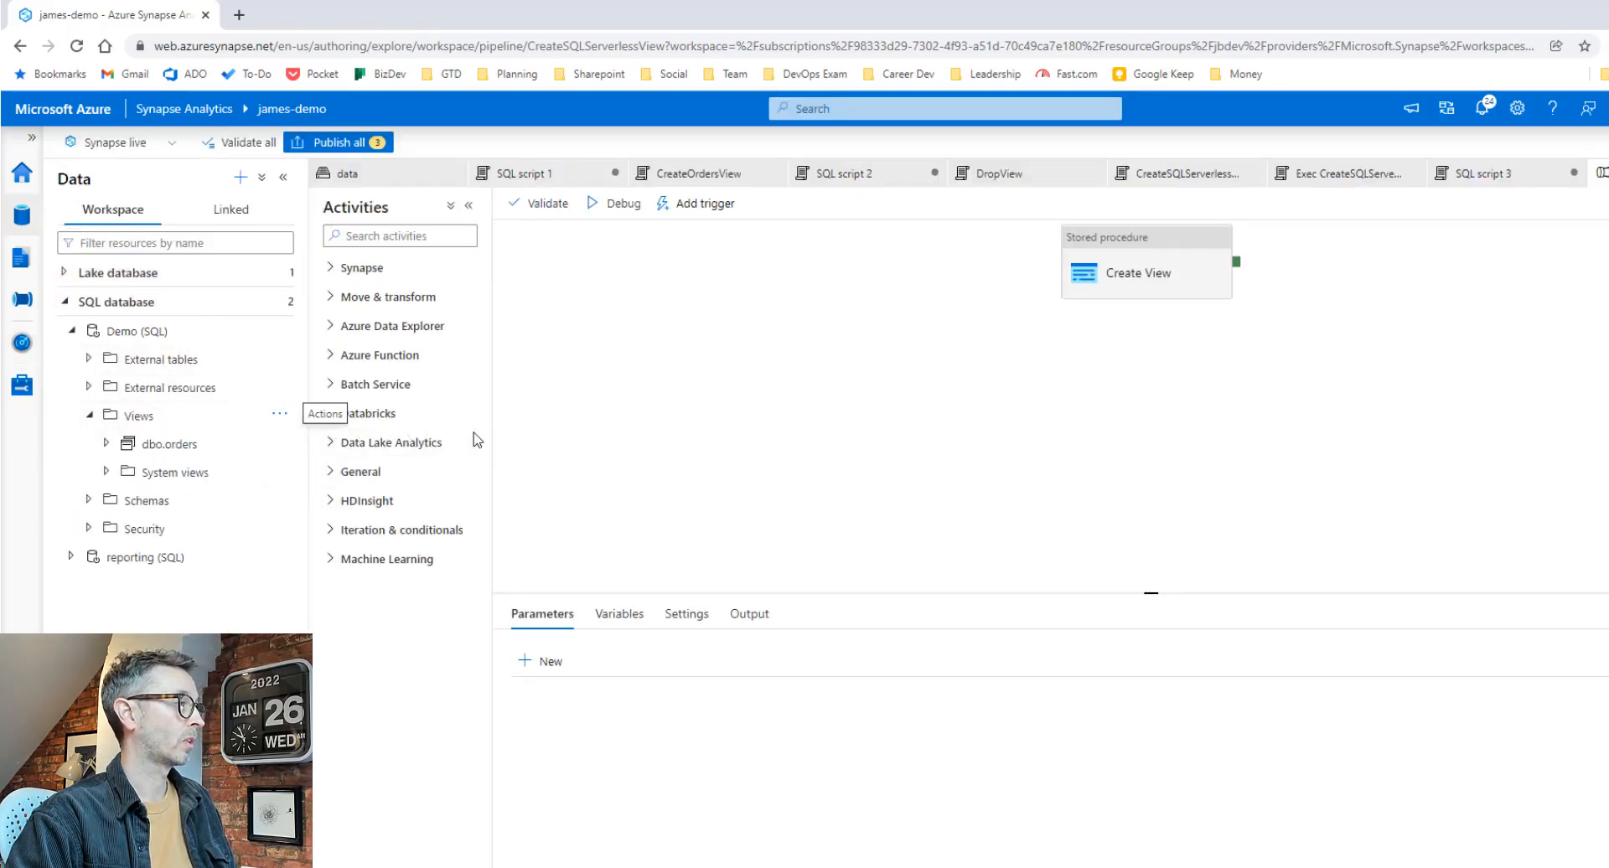
- Generate a Select TOP 100 rows script for the dbo.orders view, and switch to the DropView script
left_click(279, 442)
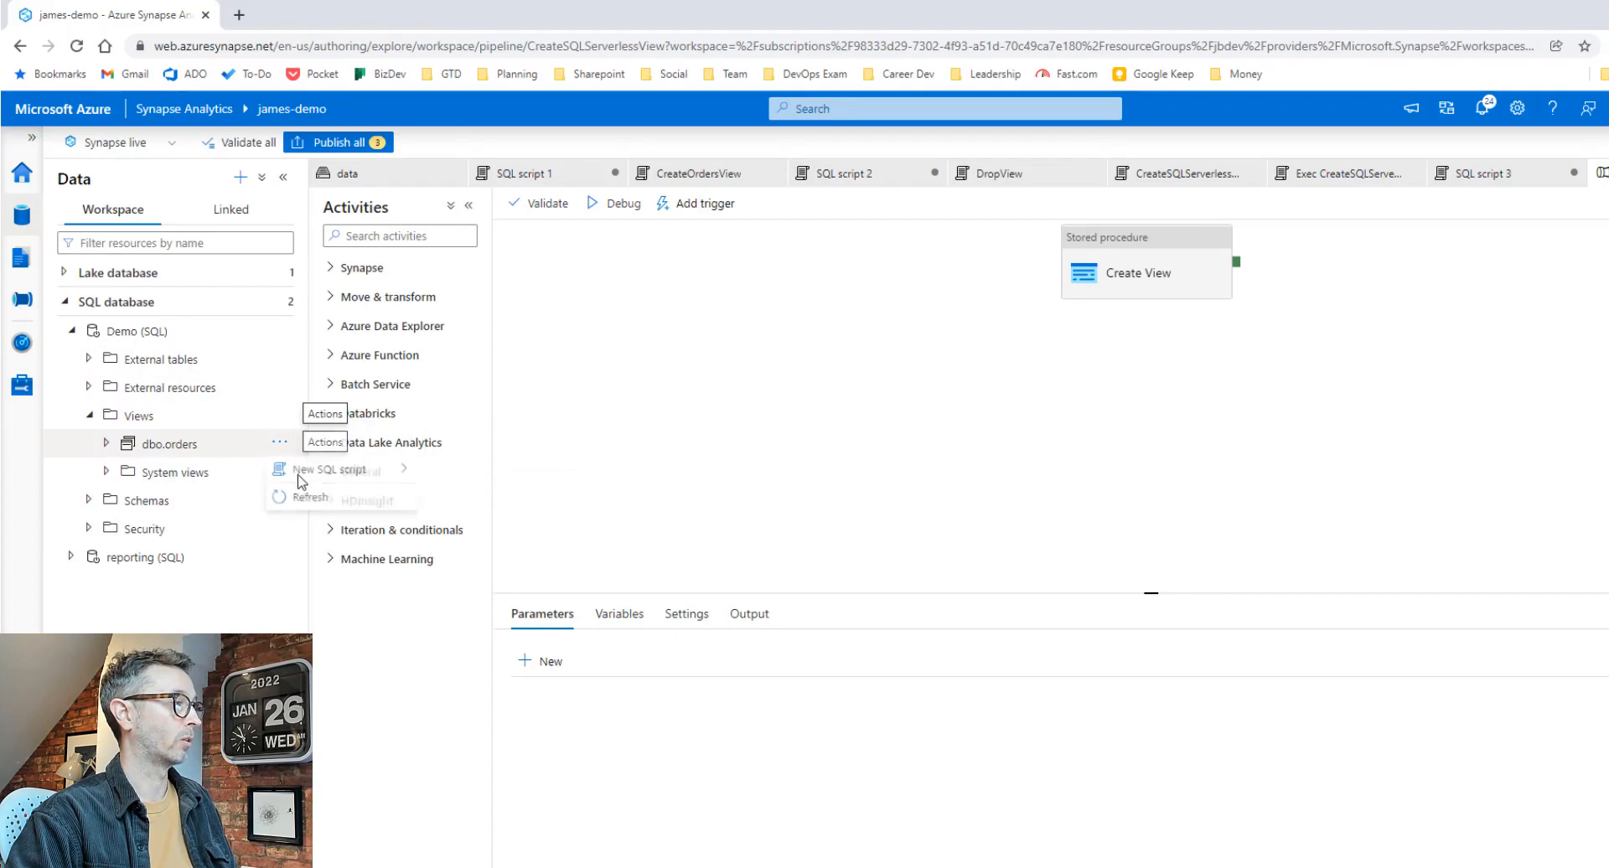
mouse_move(300, 476)
left_click(435, 480)
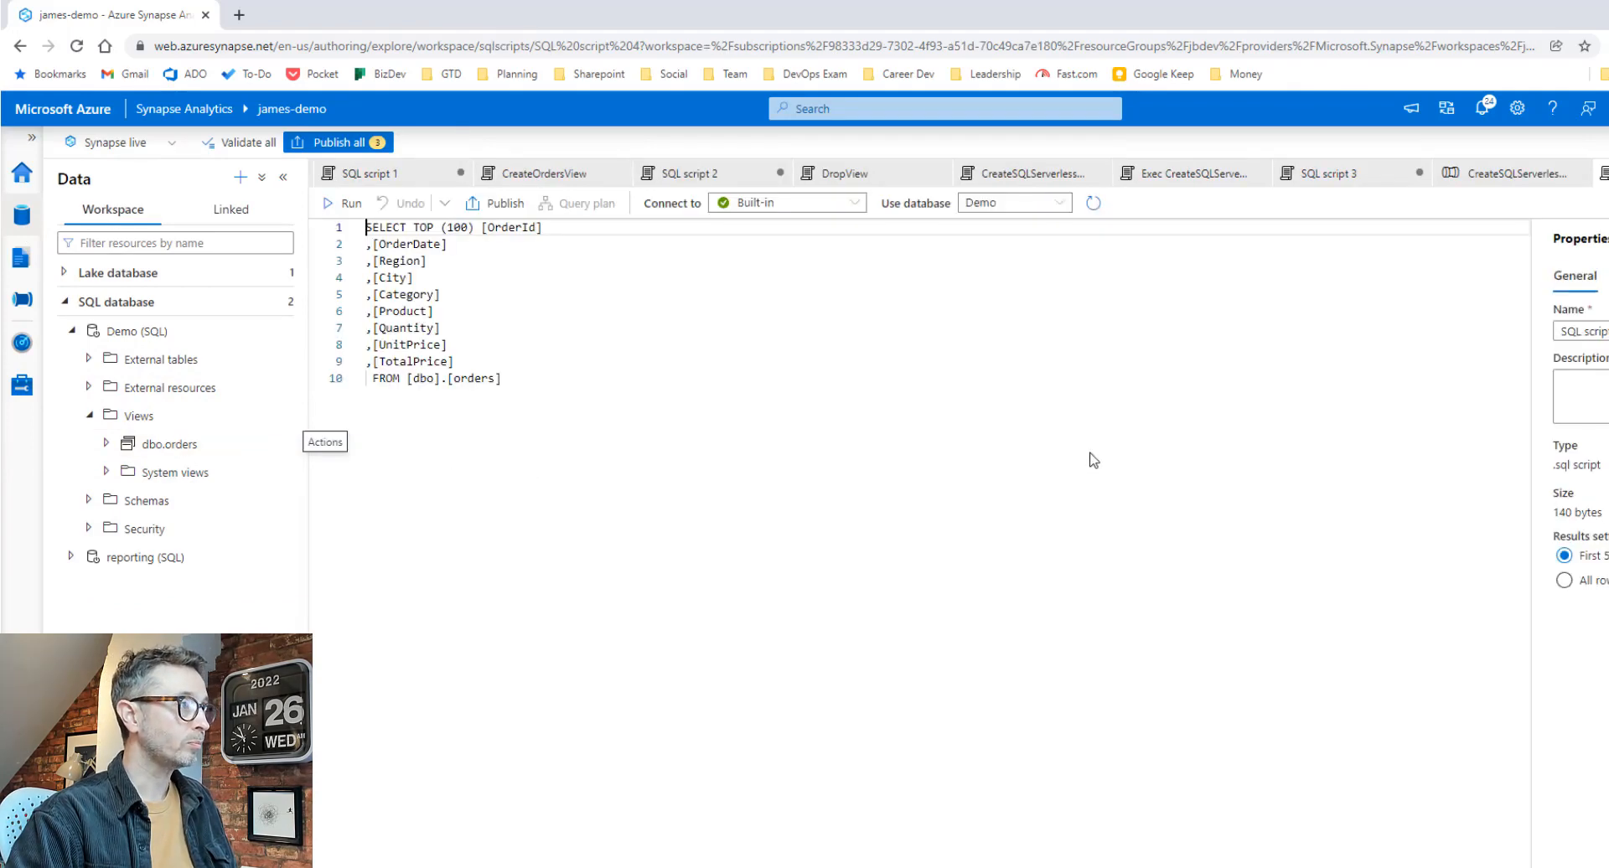
left_click(1224, 358)
left_click(865, 179)
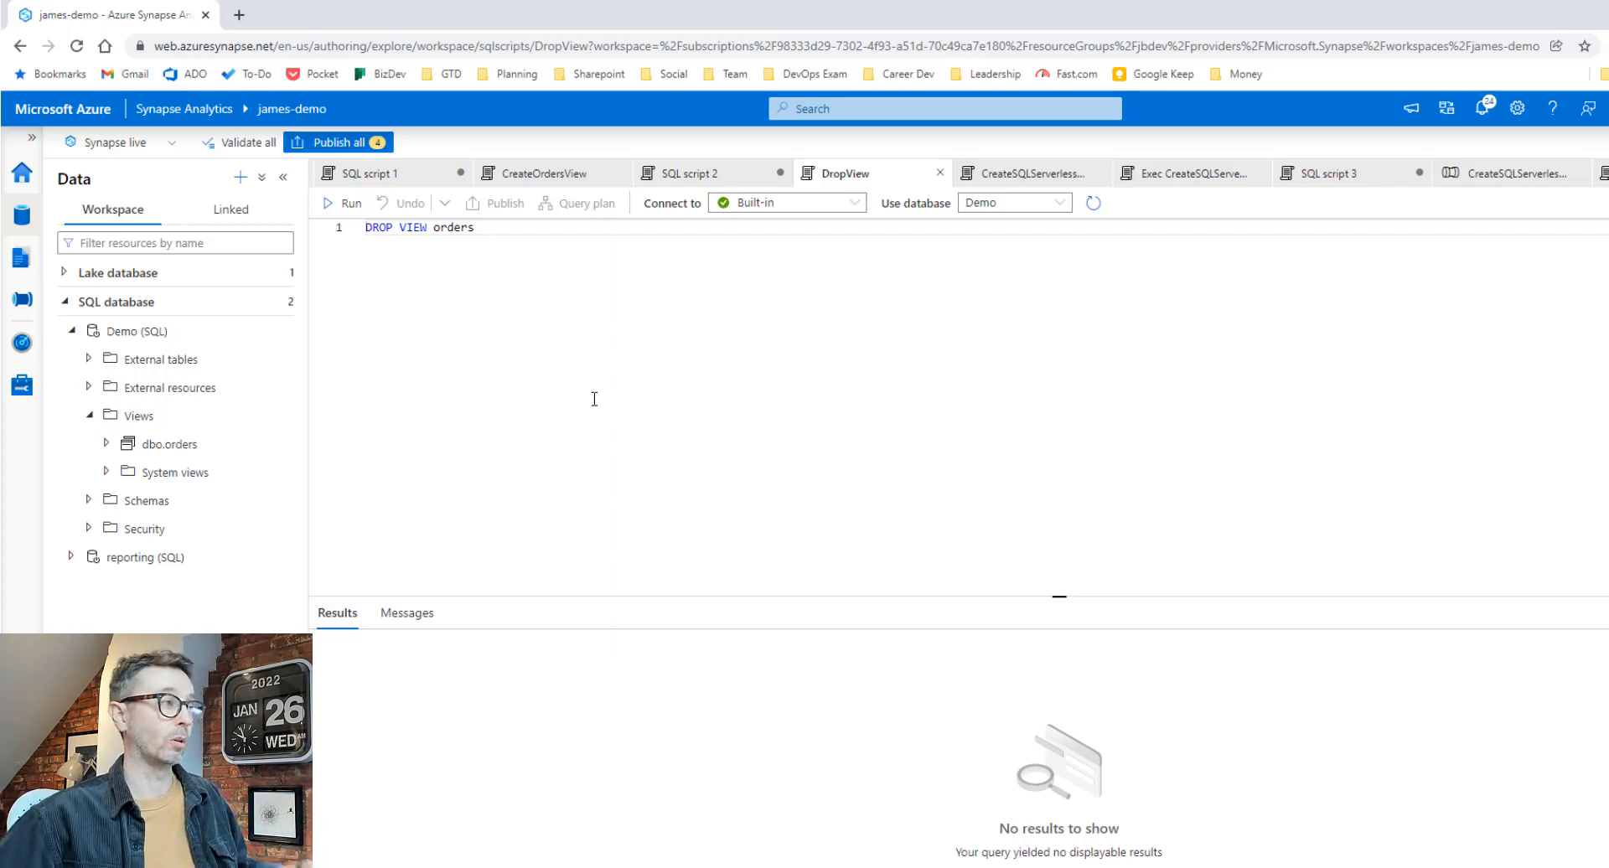
- Open the CreateSQLServerlessViewsForFolderList pipeline and inspect the dataset and field list of its GetFolderList activity
left_click(22, 299)
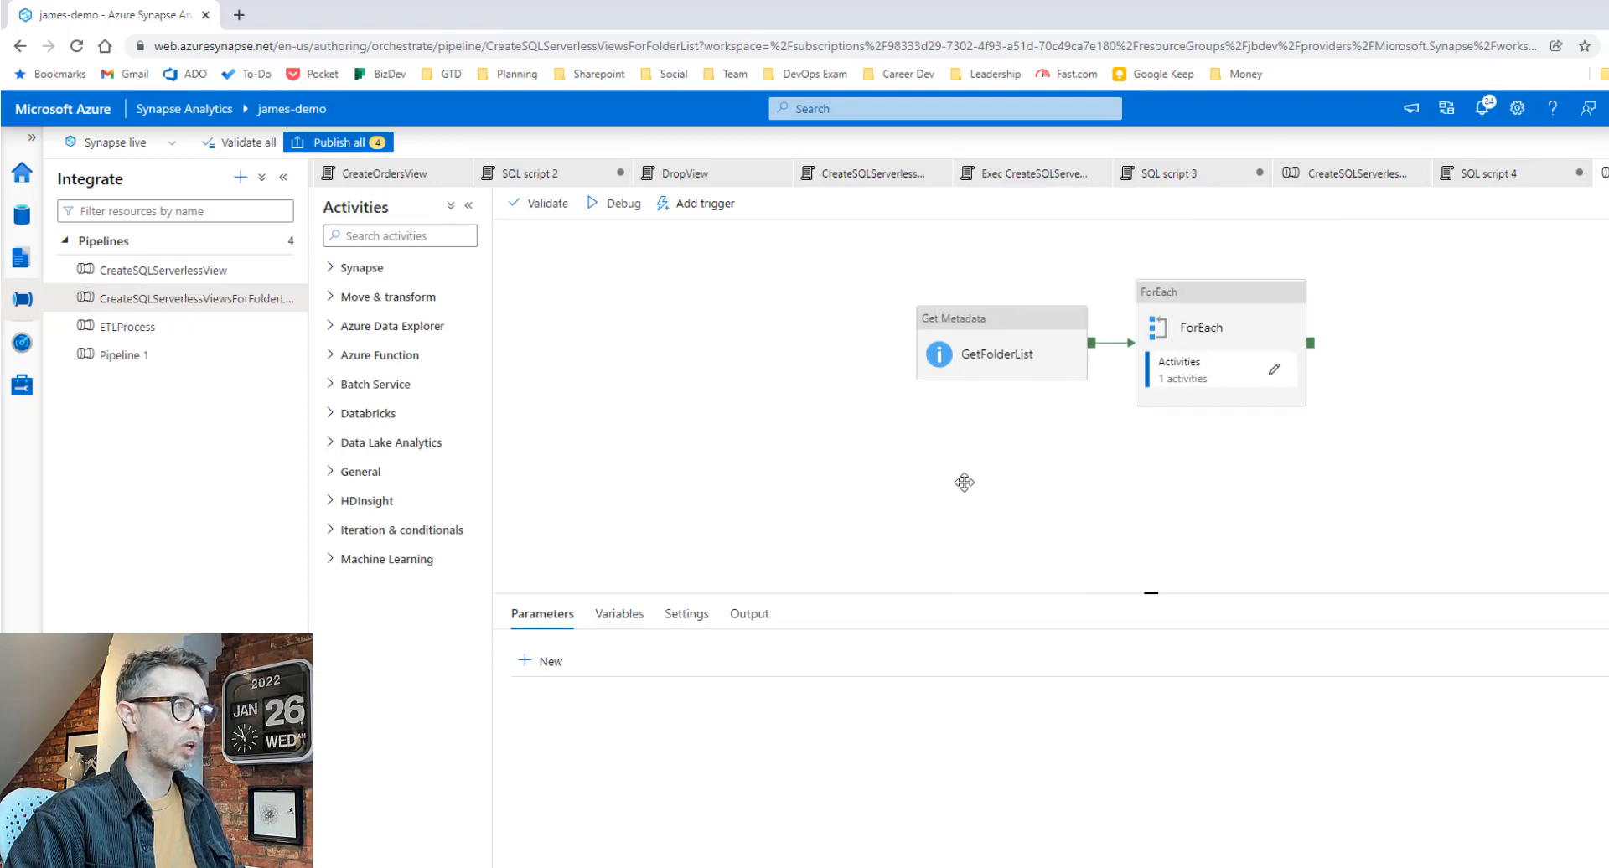
left_click(948, 372)
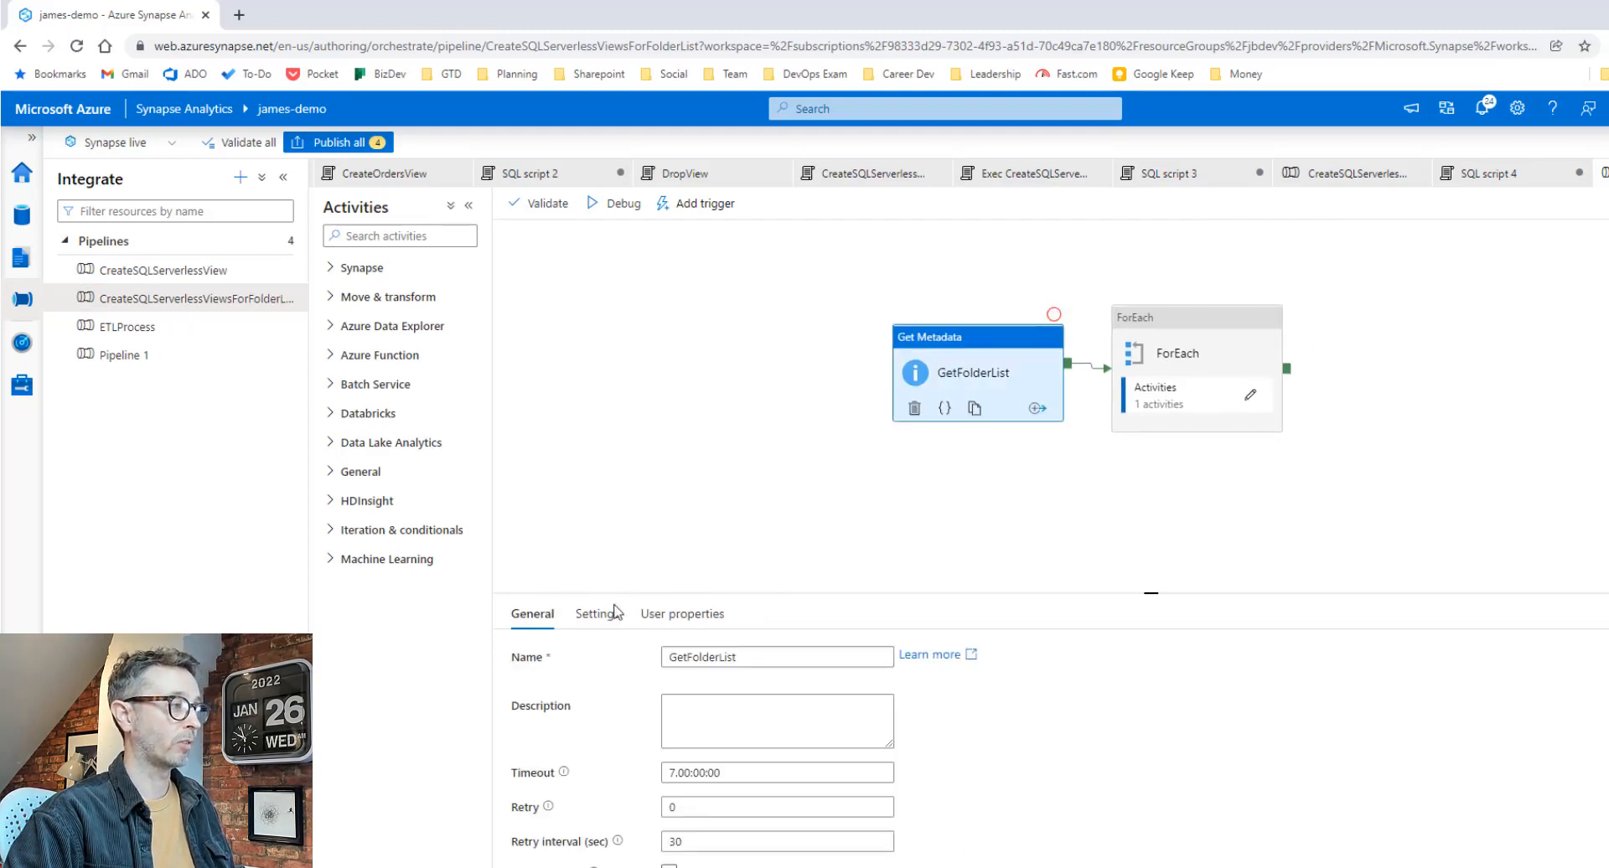
left_click(589, 615)
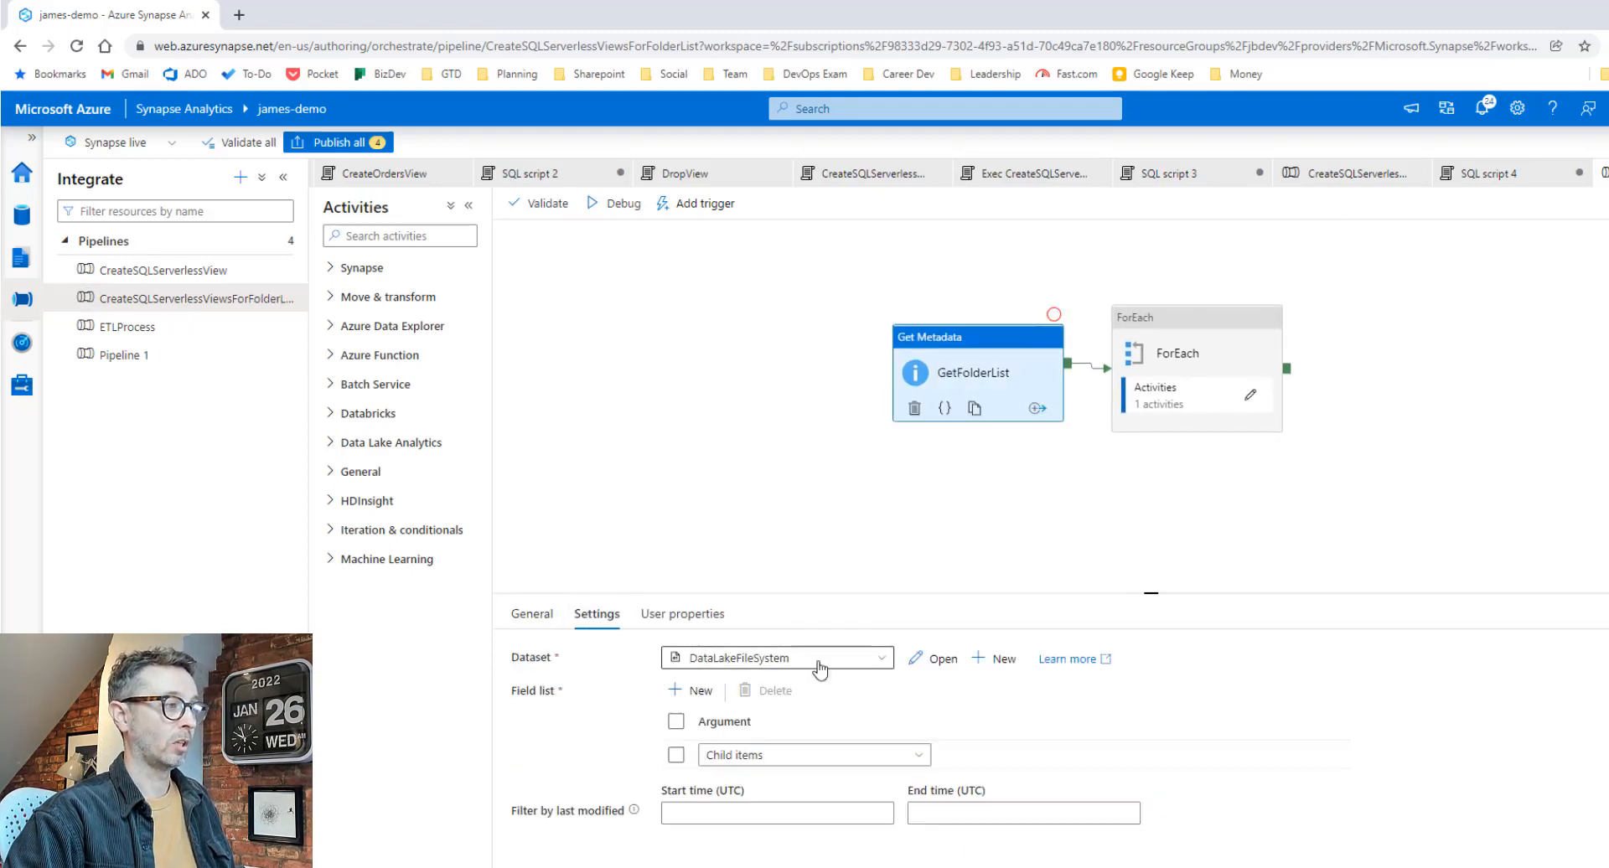
left_click(690, 666)
left_click(731, 682)
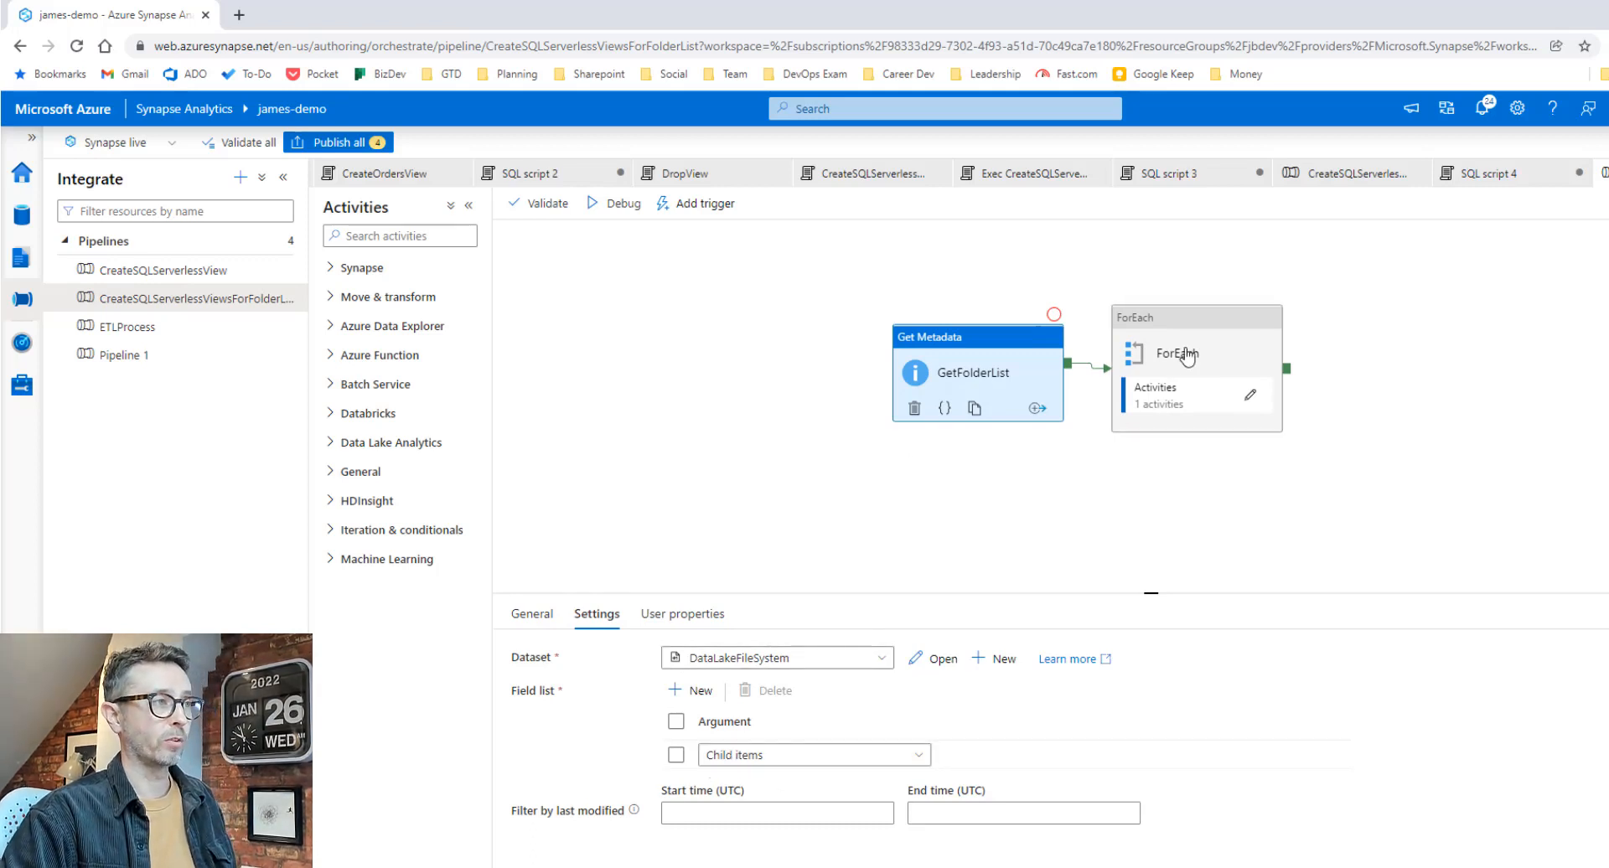
- Inspect the ForEach activity's settings and the dynamic content expression of its Items, leaving it unchanged
left_click(1187, 371)
left_click(598, 615)
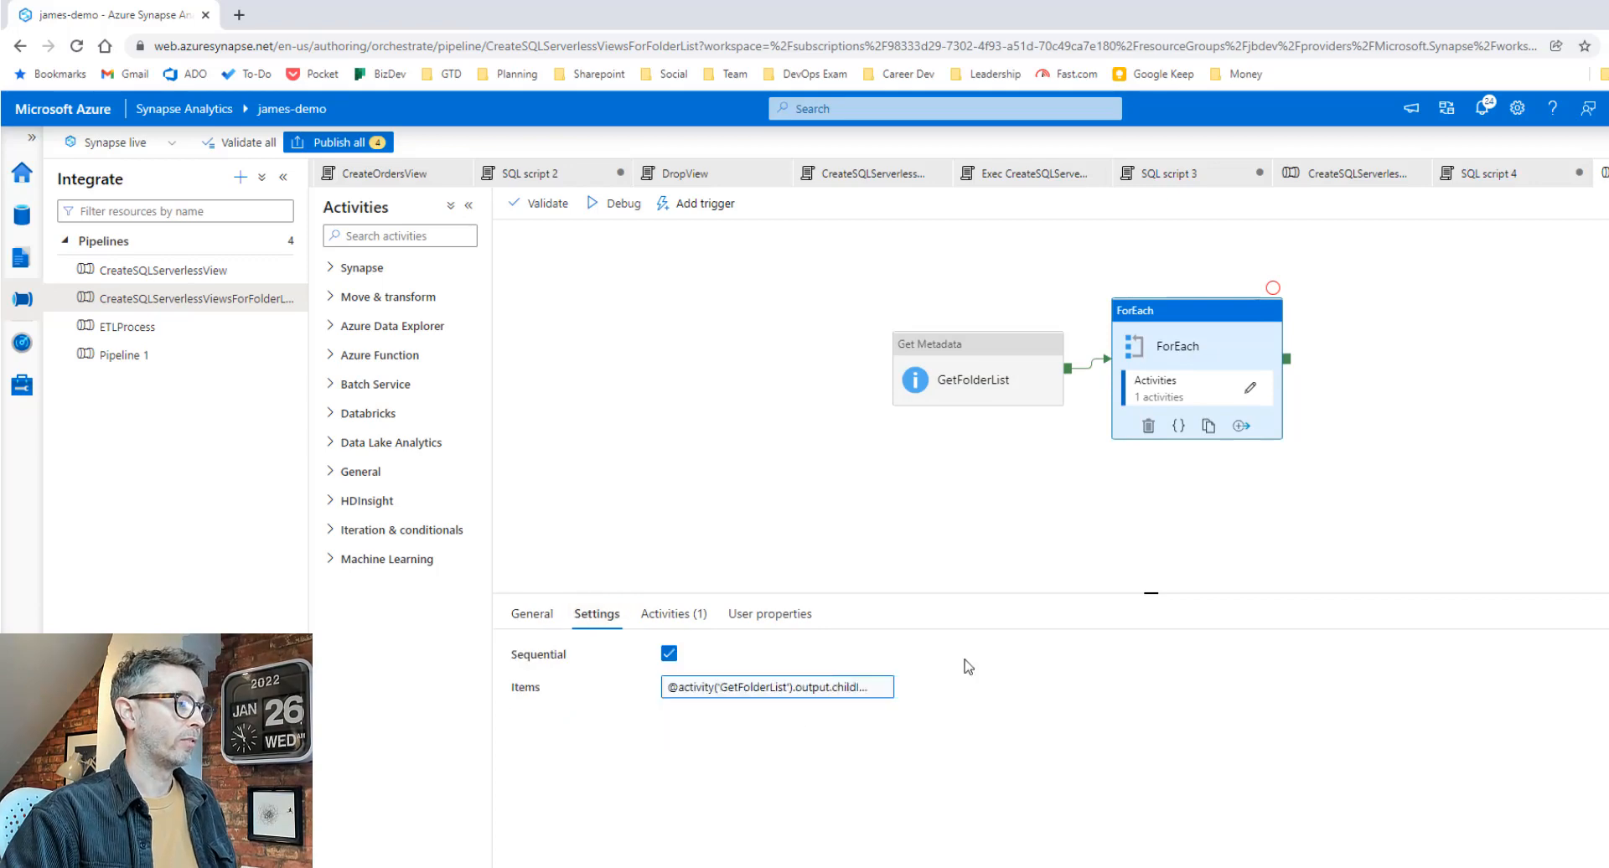
left_click(700, 691)
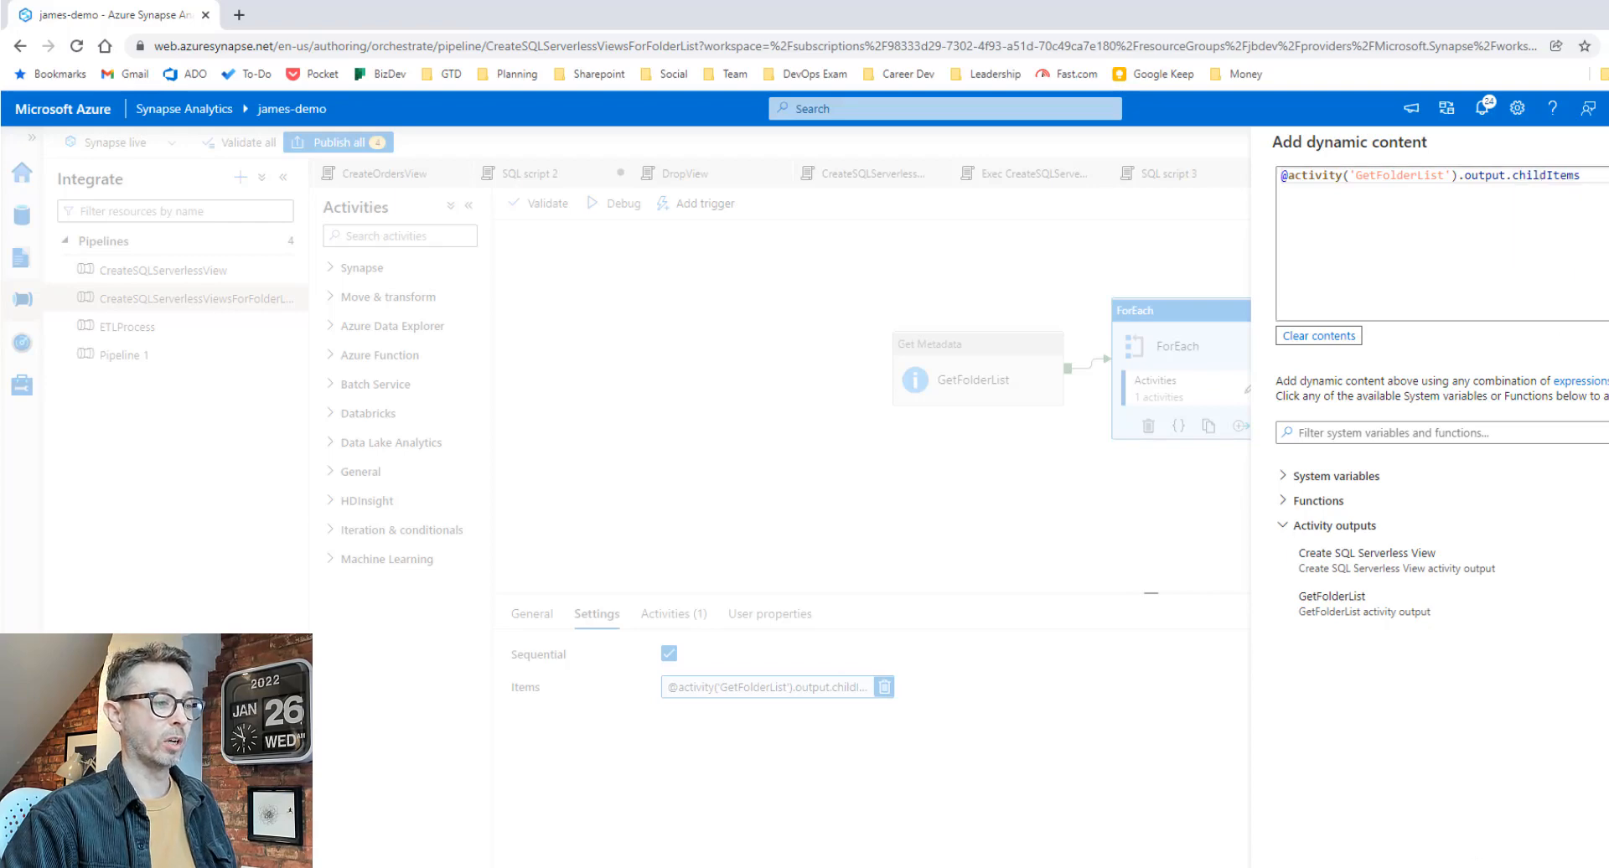
left_click(881, 832)
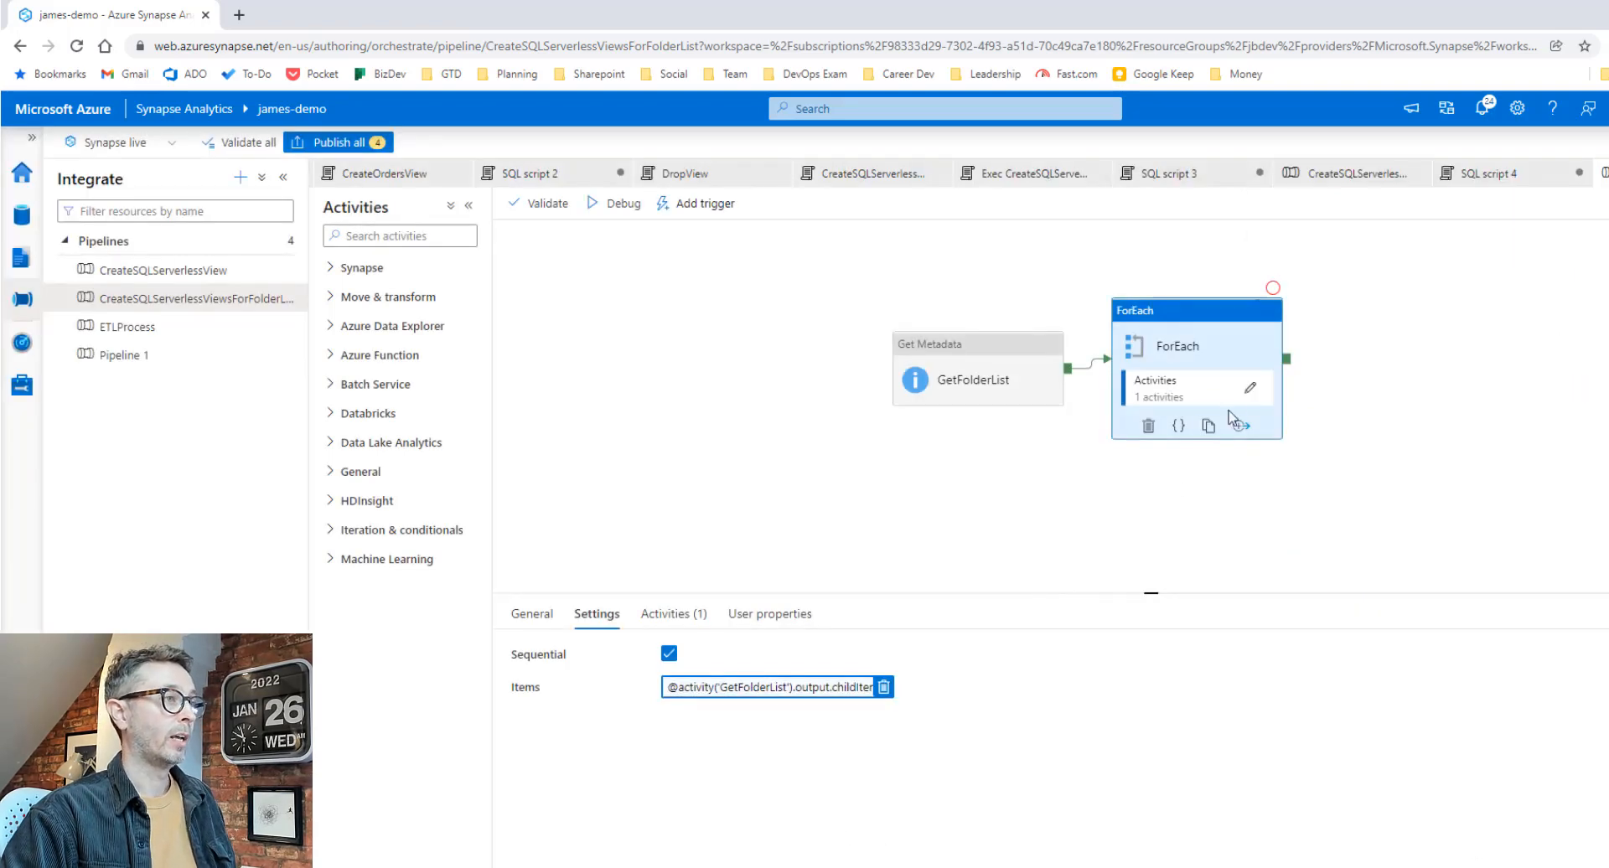
- Inspect the settings of the Create SQL Serverless View stored procedure inside the ForEach, and return to the parent pipeline
double_click(1203, 352)
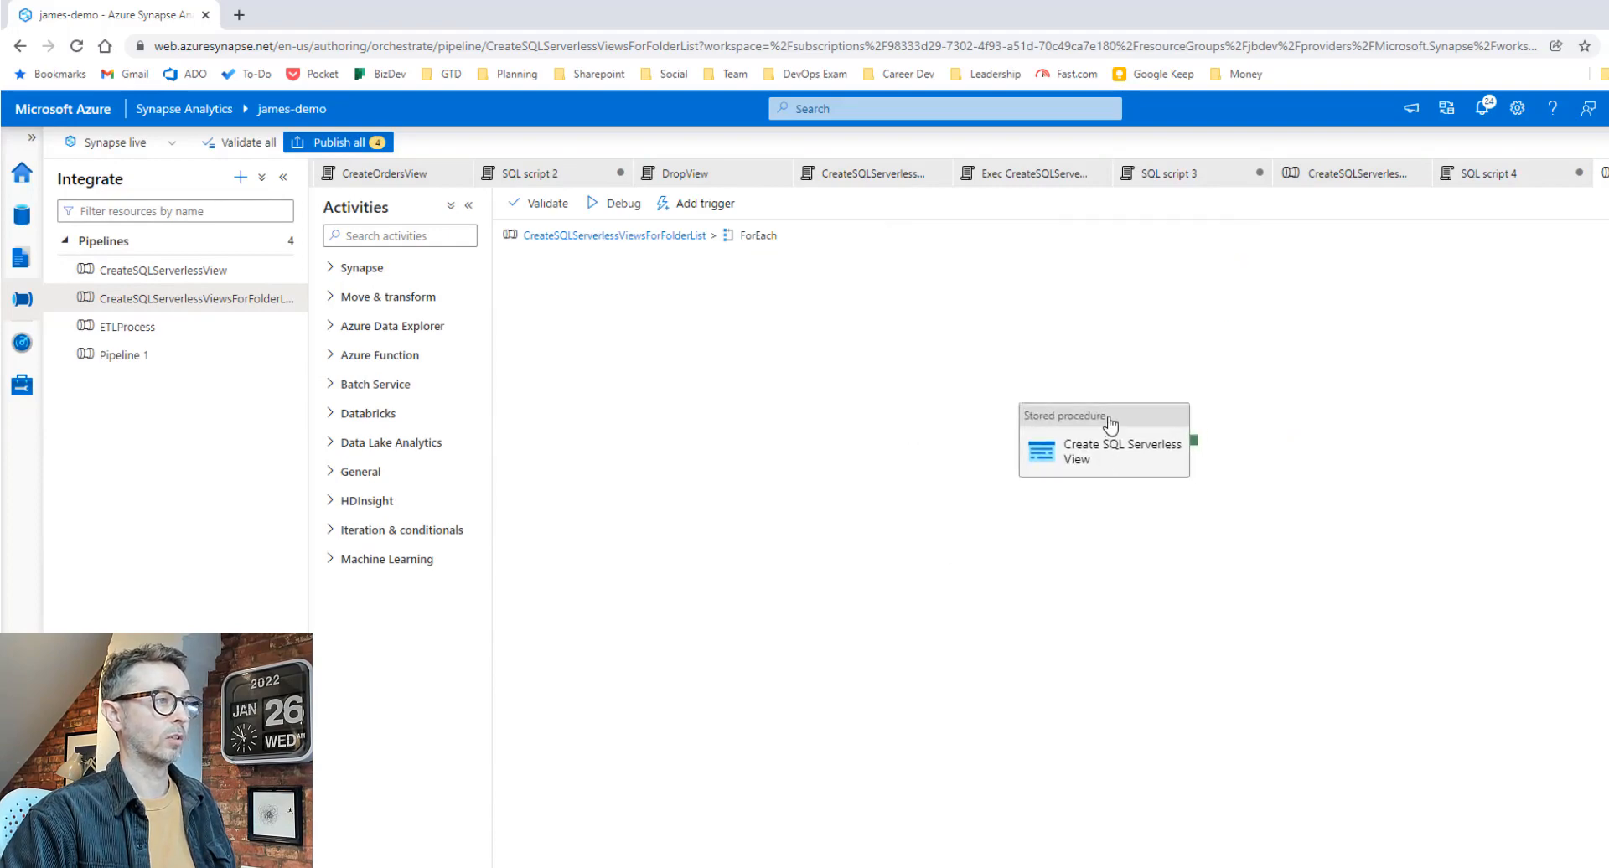
left_click(1113, 419)
left_click(595, 614)
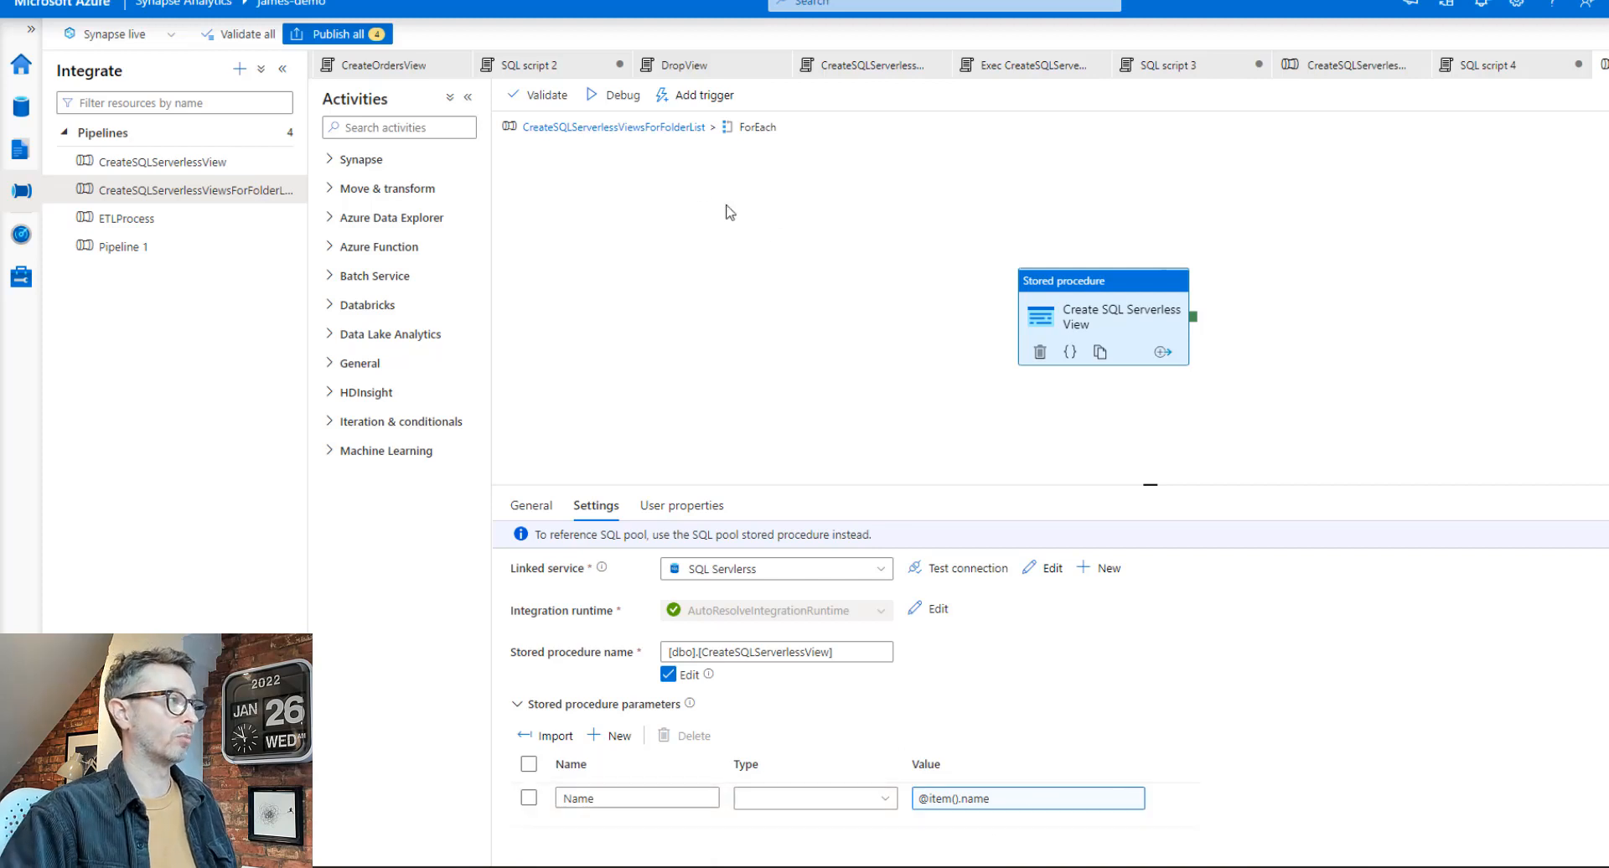
left_click(662, 127)
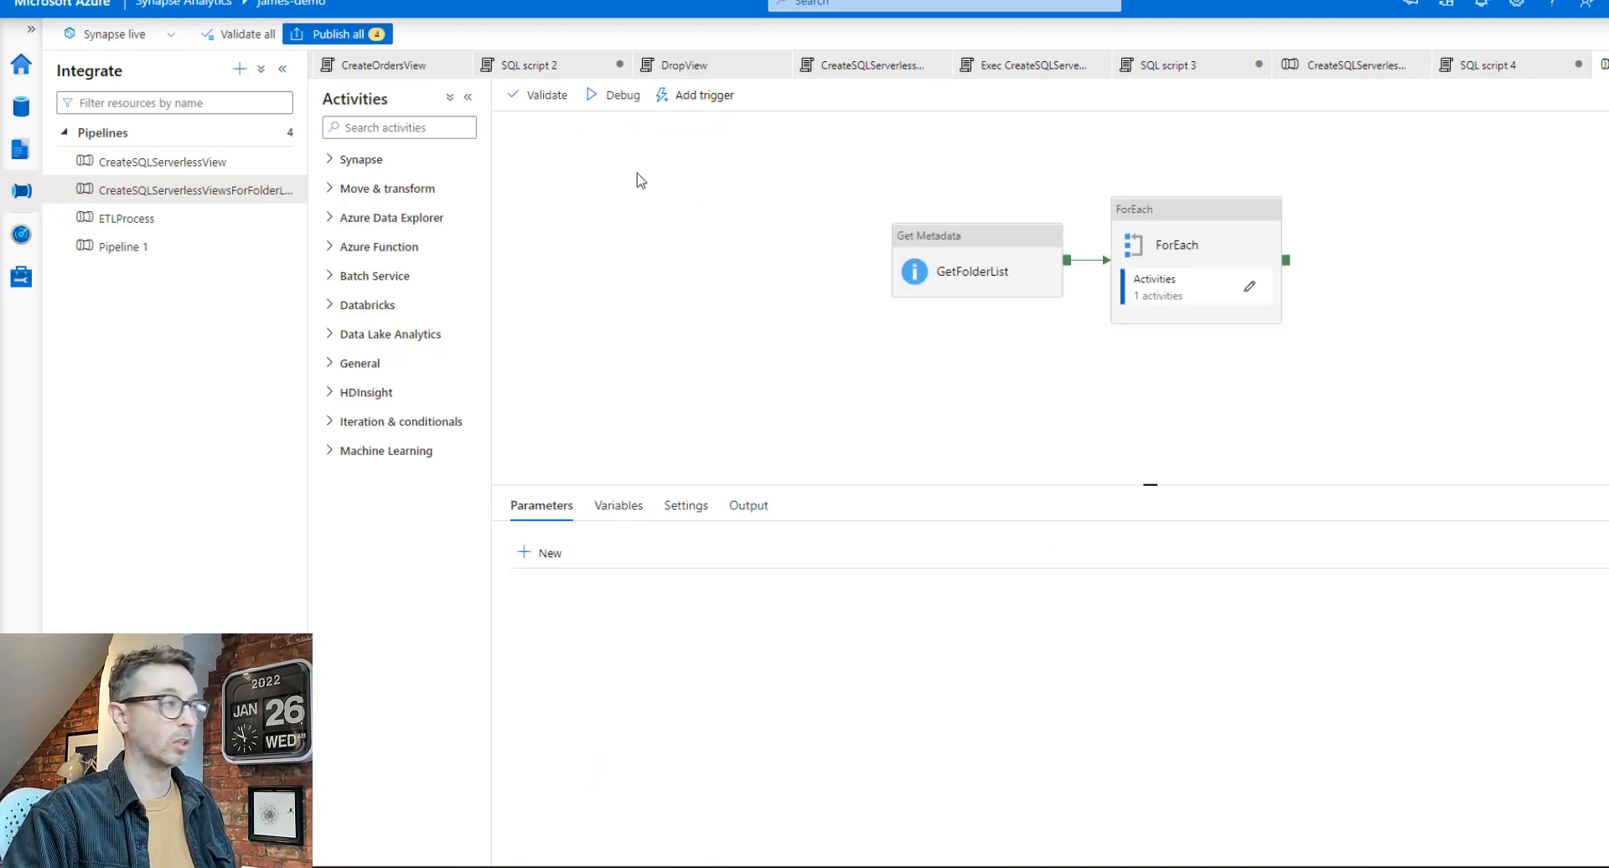
- Trigger the CreateSQLServerlessViewsForFolderList pipeline immediately and open the activity details of its new run in monitoring
left_click(690, 104)
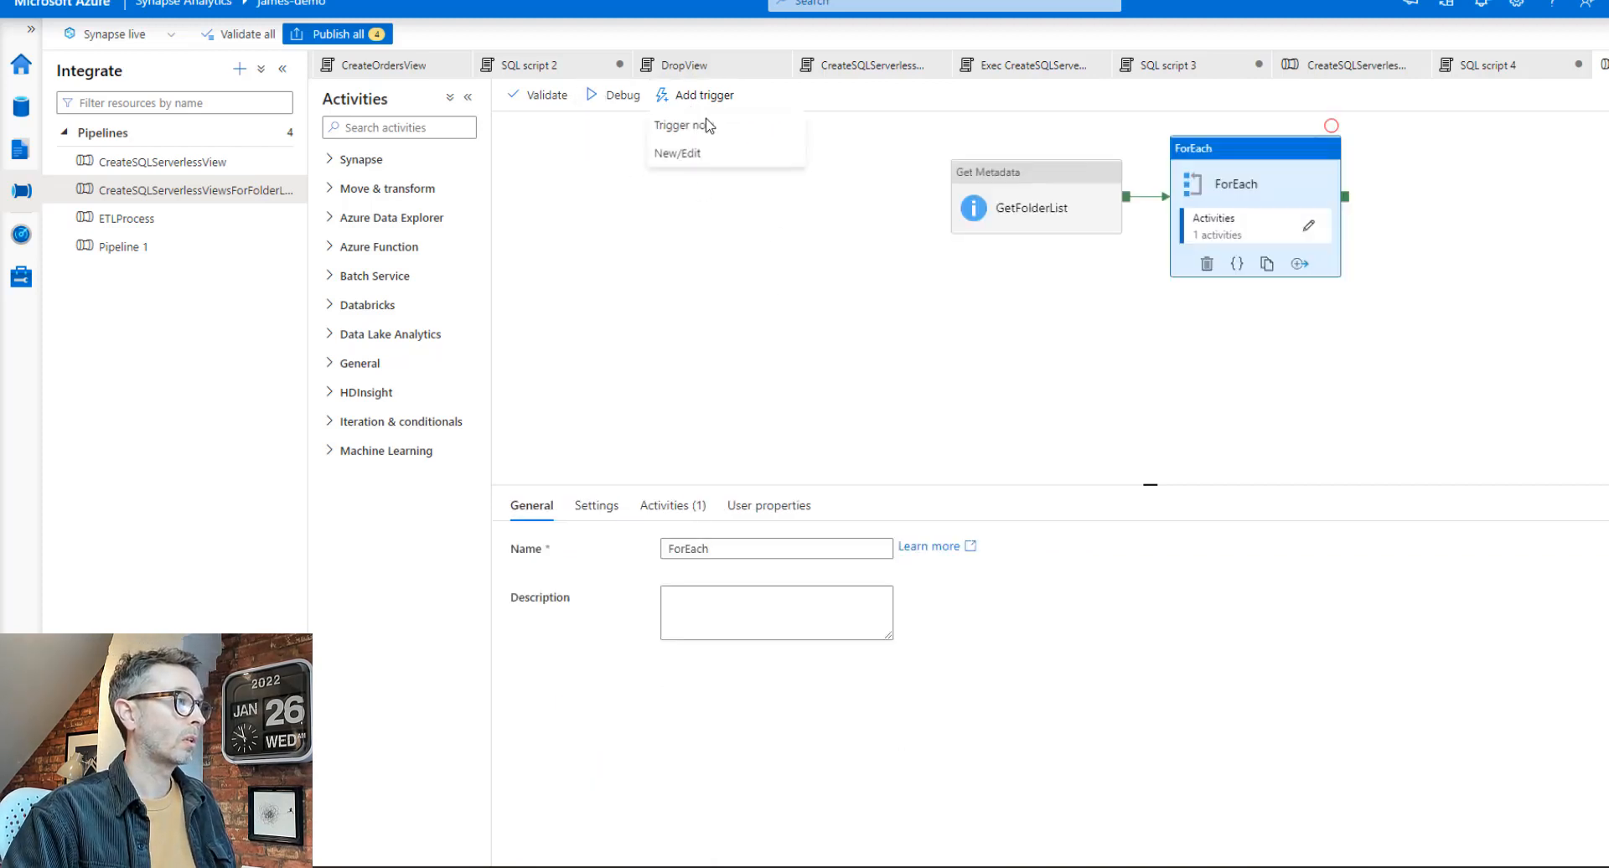
left_click(708, 126)
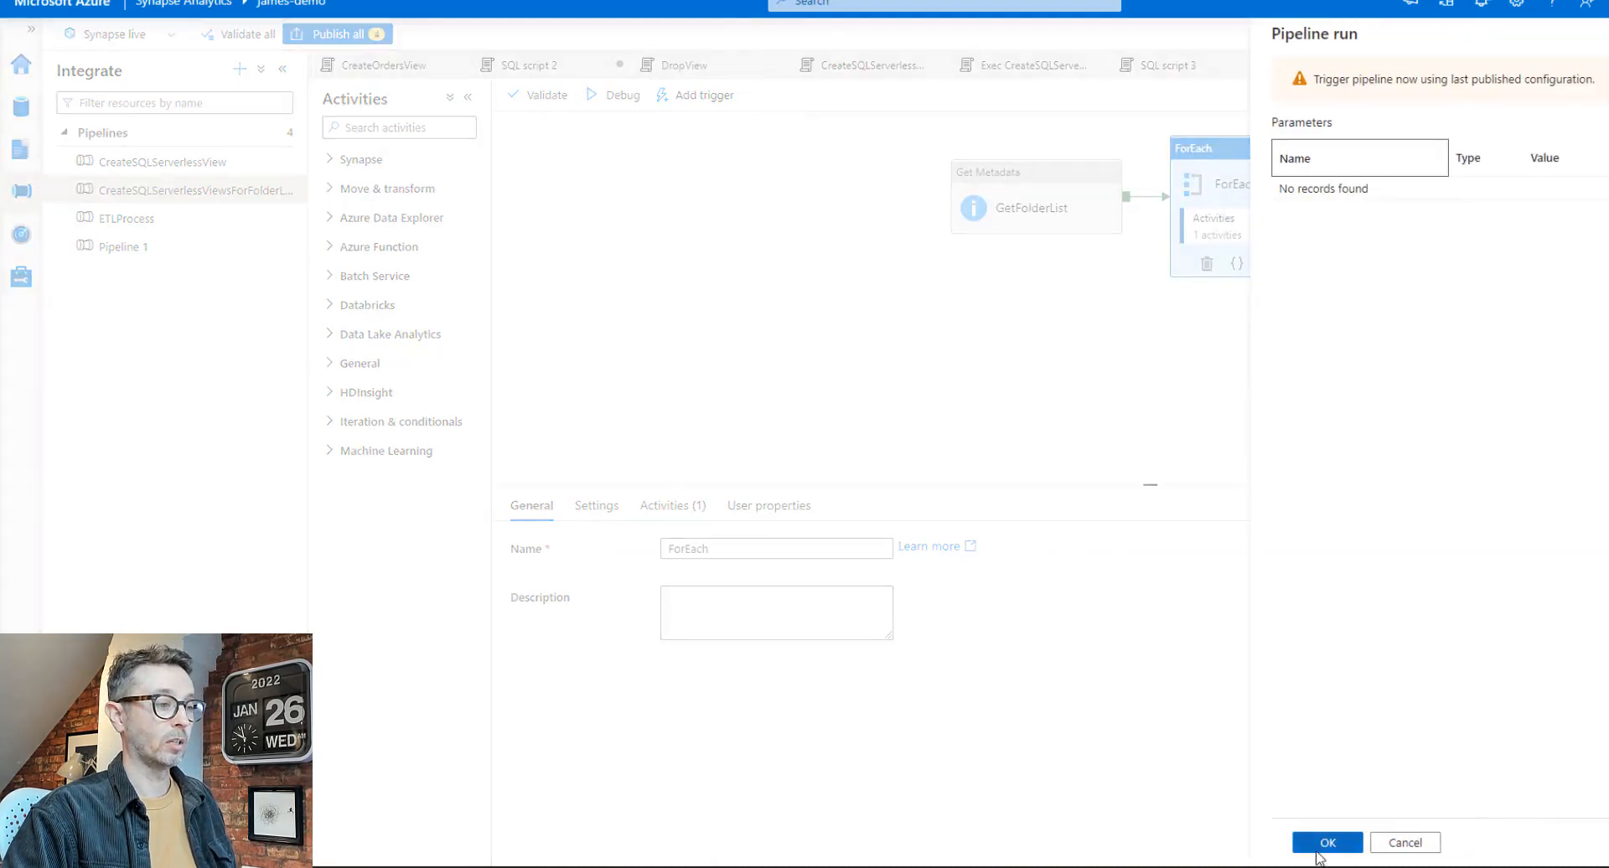
left_click(1317, 850)
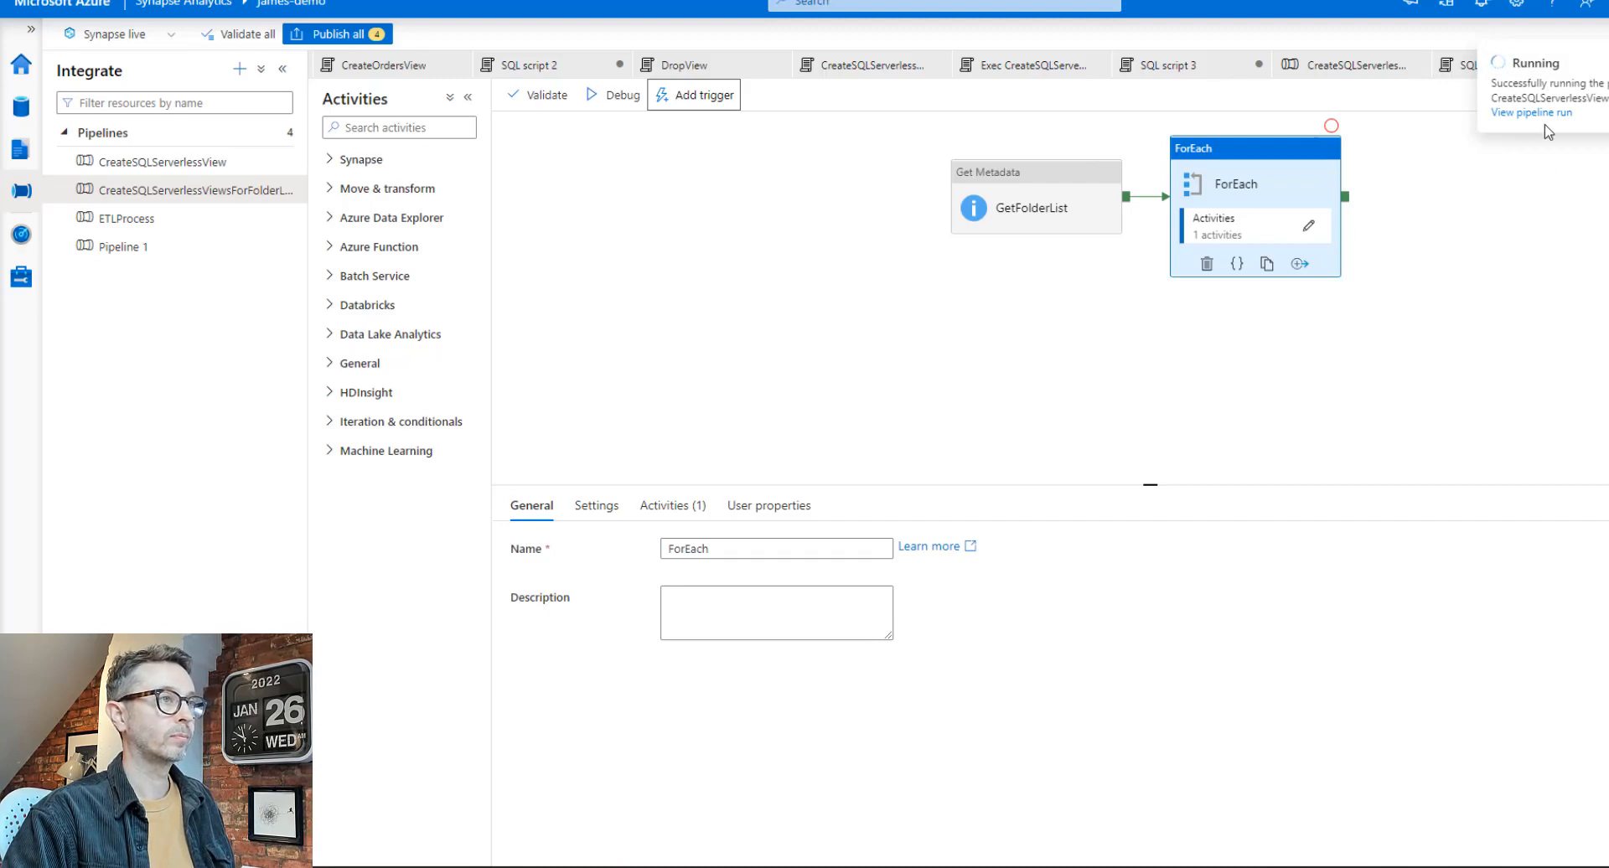
left_click(21, 234)
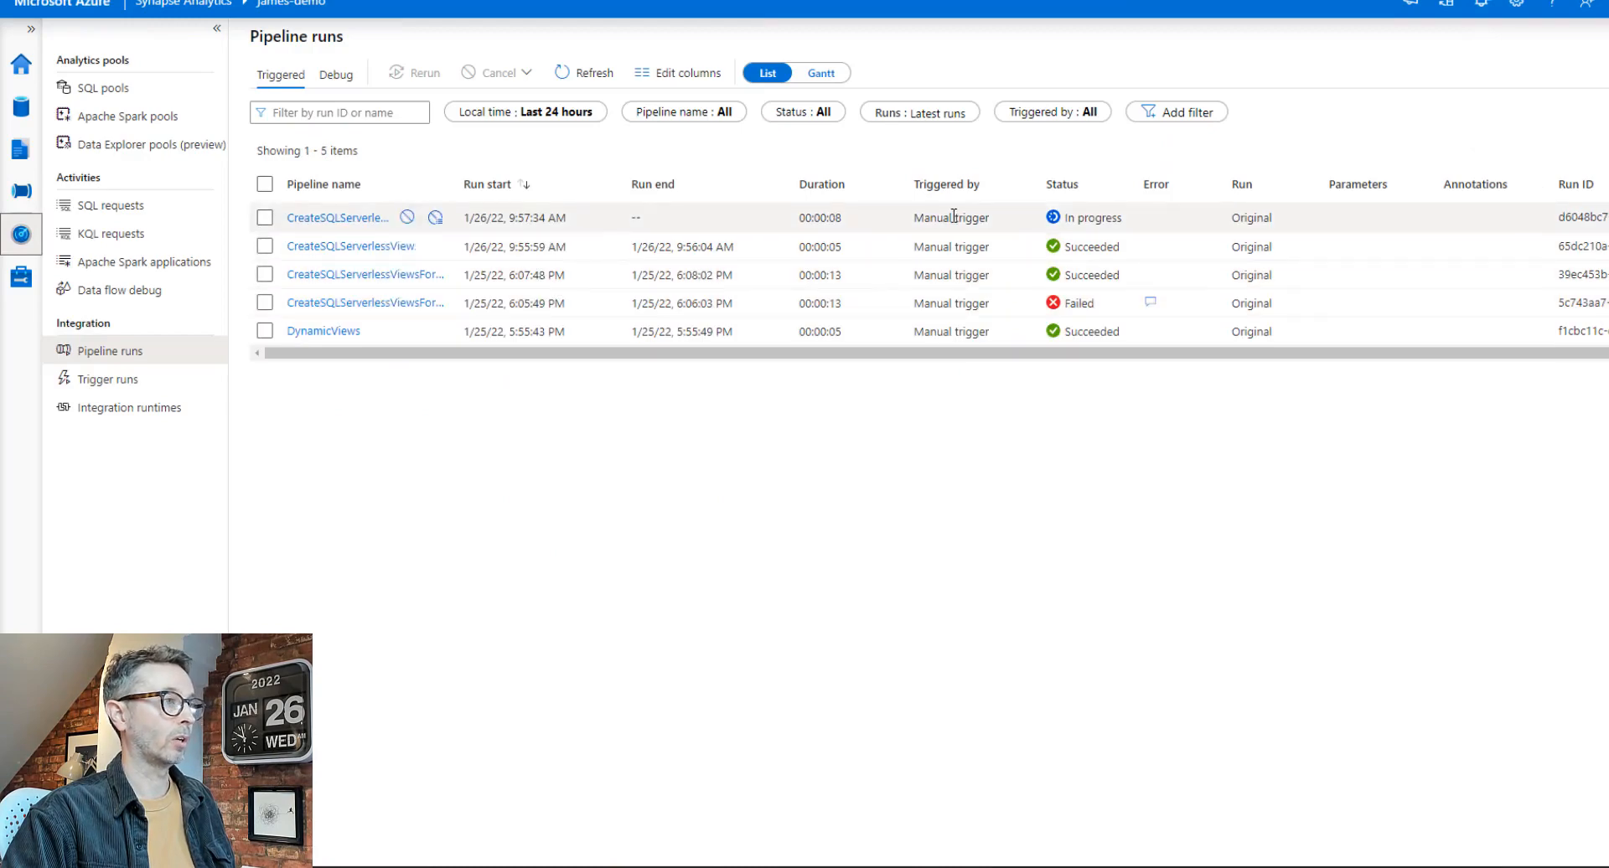
left_click(335, 218)
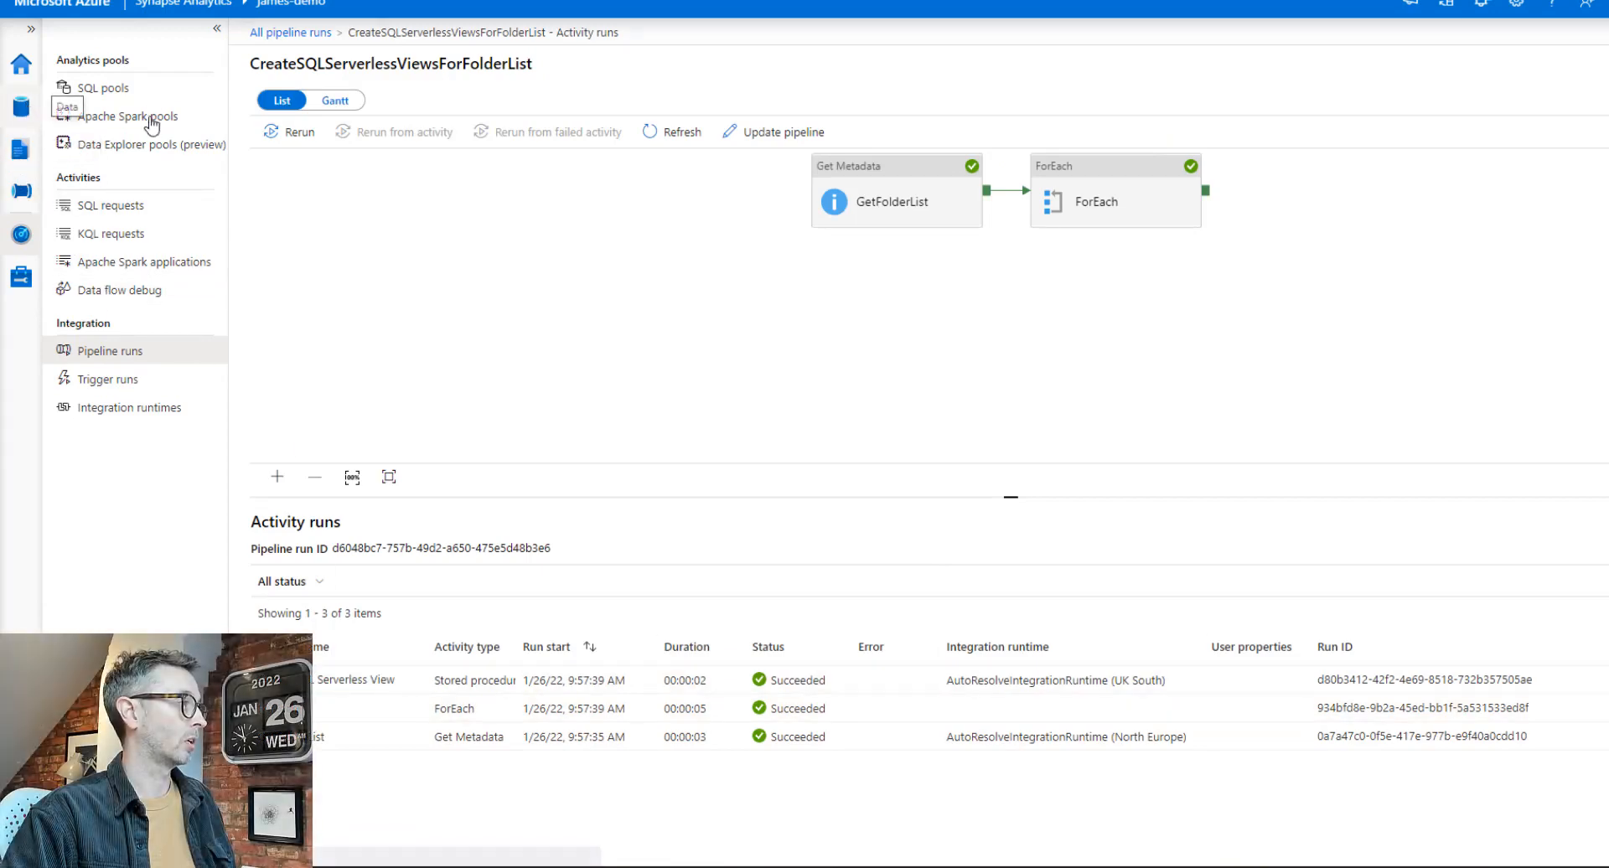
- Refresh the Demo database's Views folder and generate another Select TOP 100 rows script for dbo.orders
left_click(21, 109)
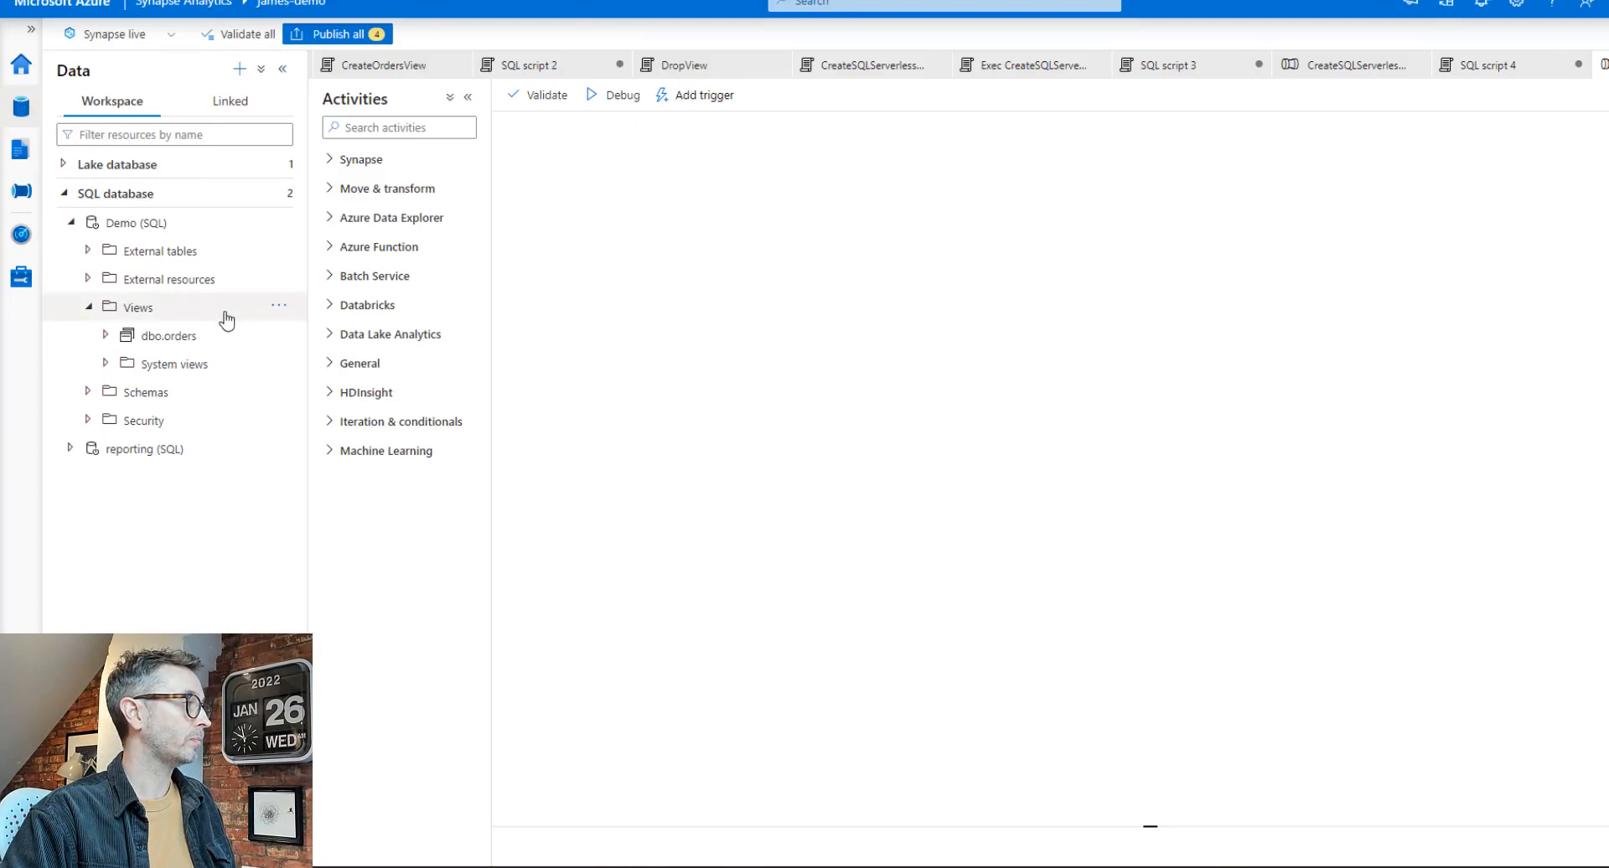
left_click(279, 305)
left_click(310, 362)
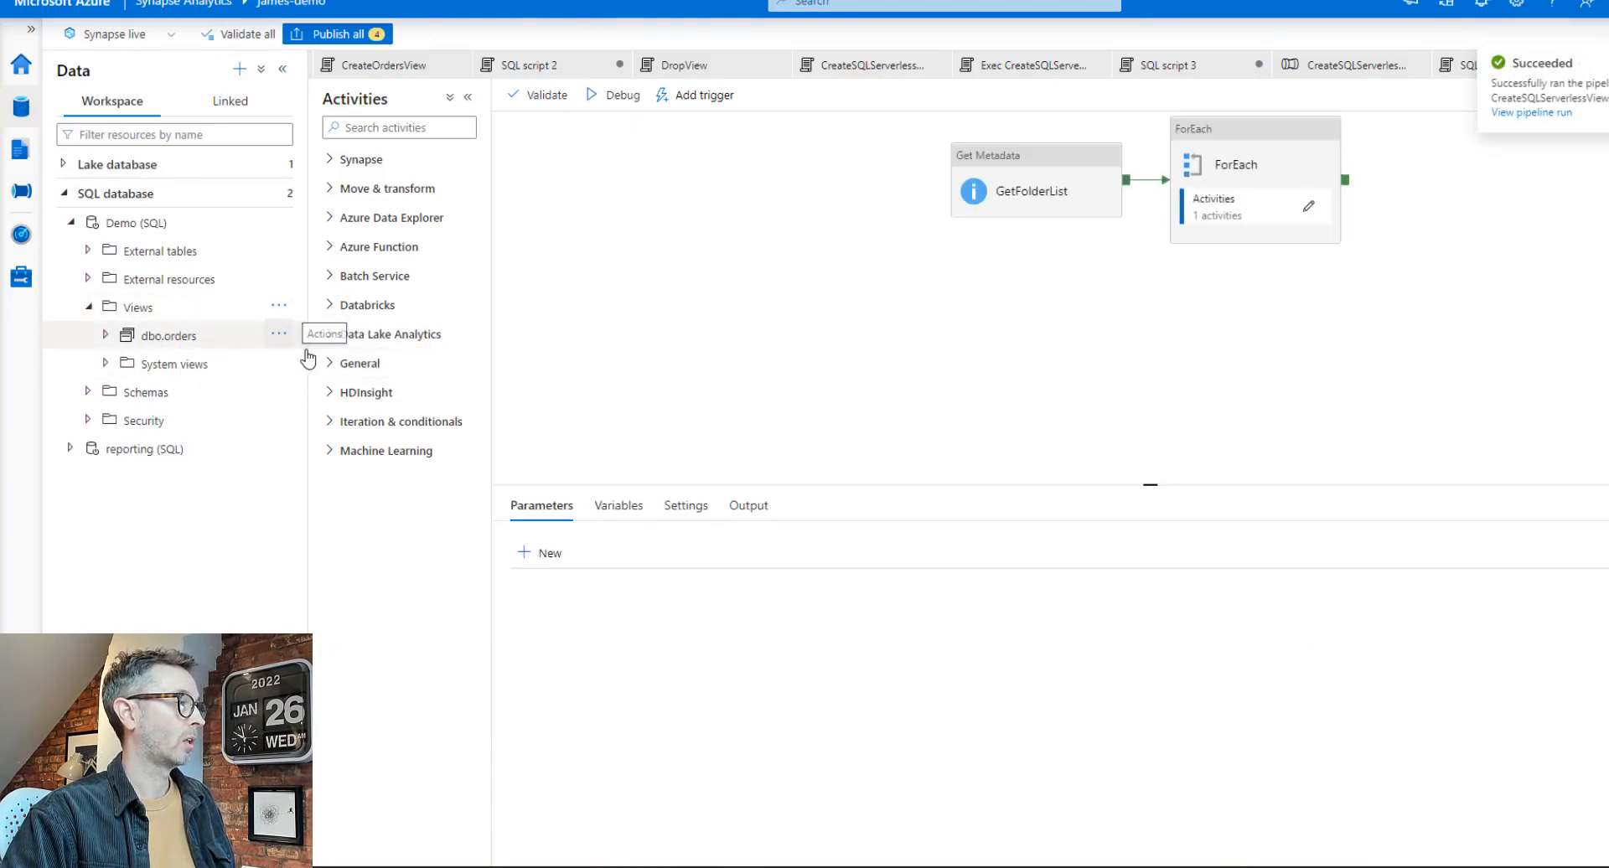
left_click(279, 333)
mouse_move(394, 361)
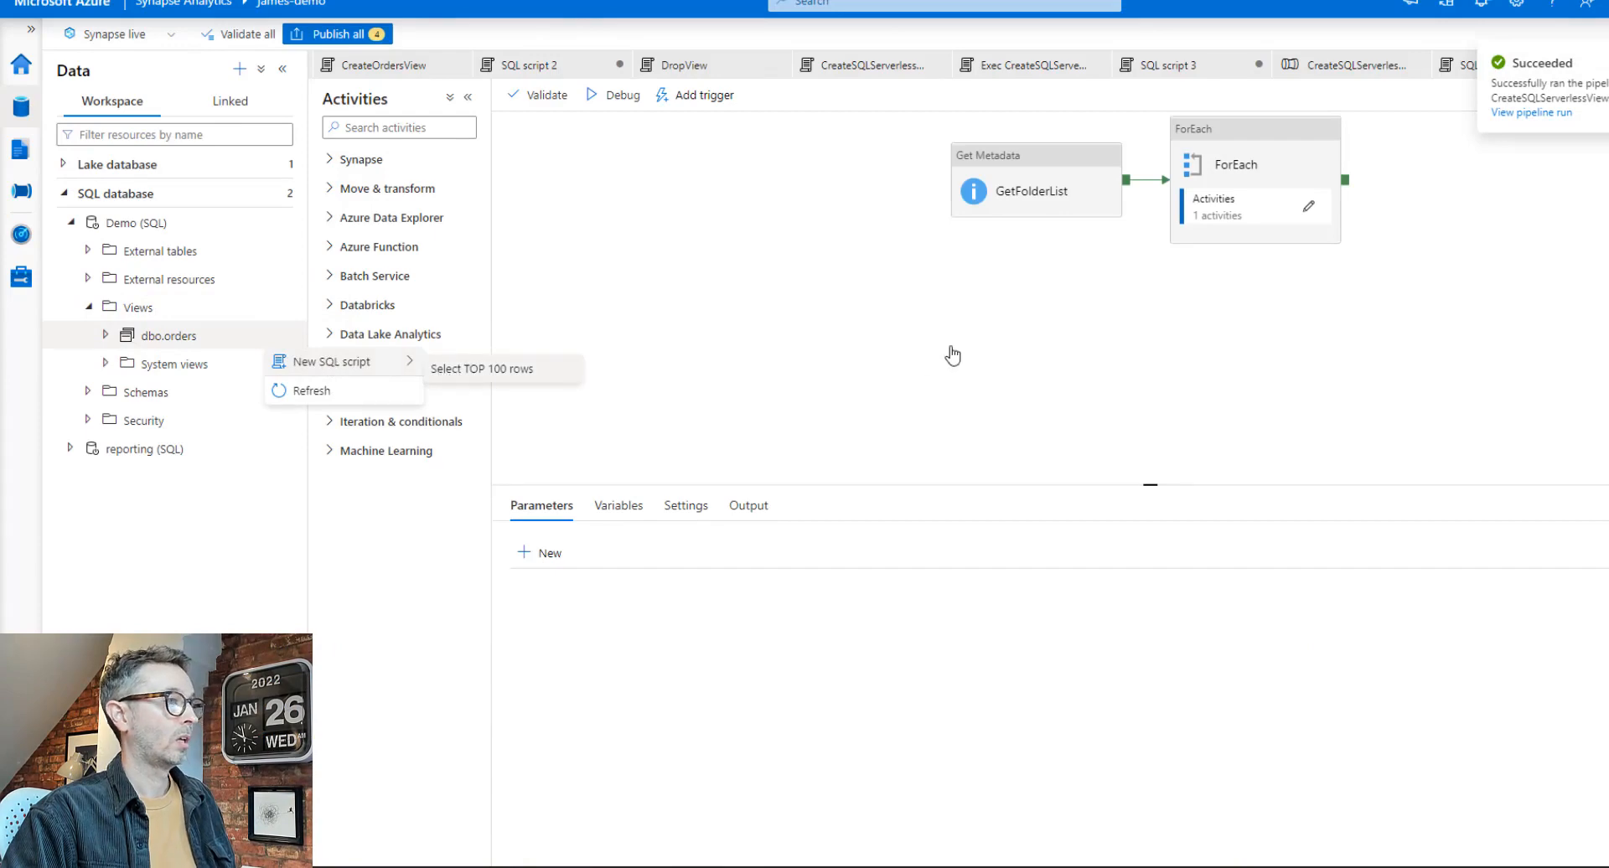
left_click(482, 369)
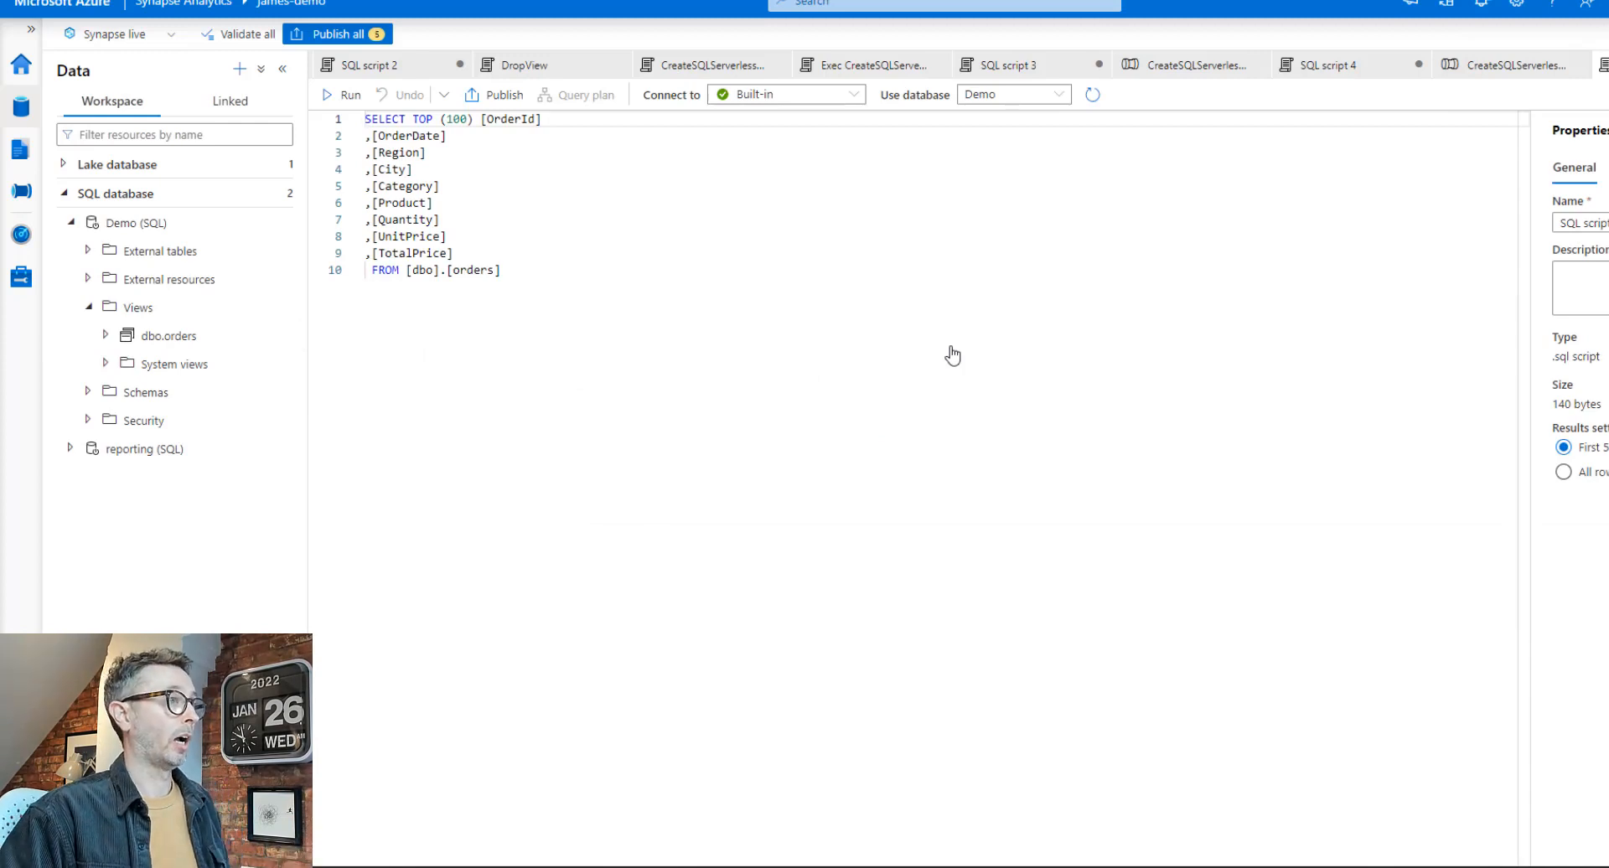
left_click(953, 346)
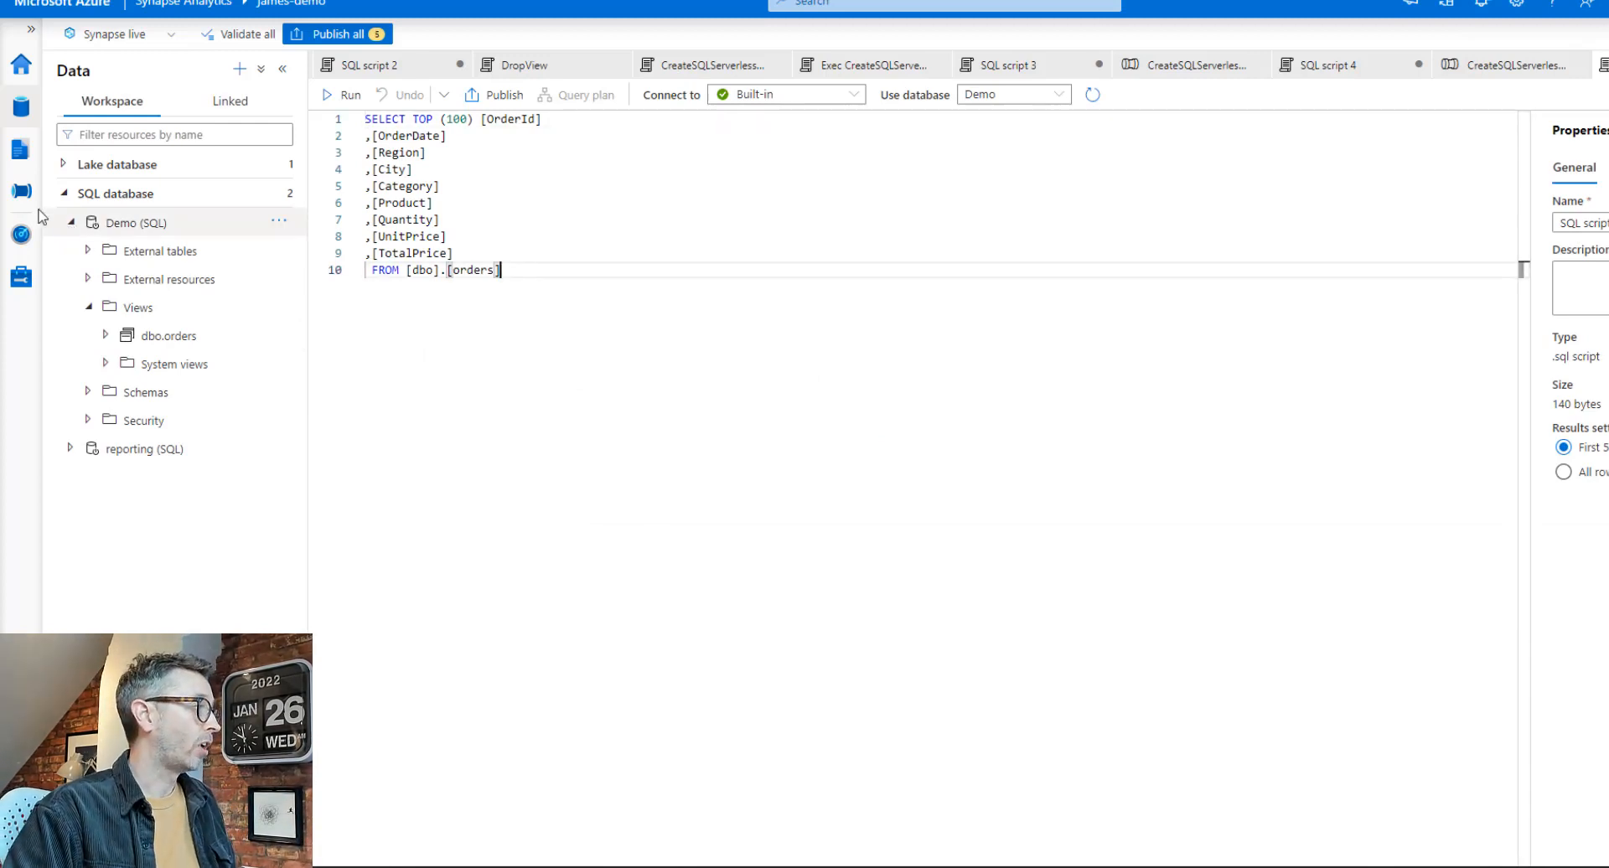
- Open the ETLProcess pipeline to examine its sequence of activities
left_click(21, 192)
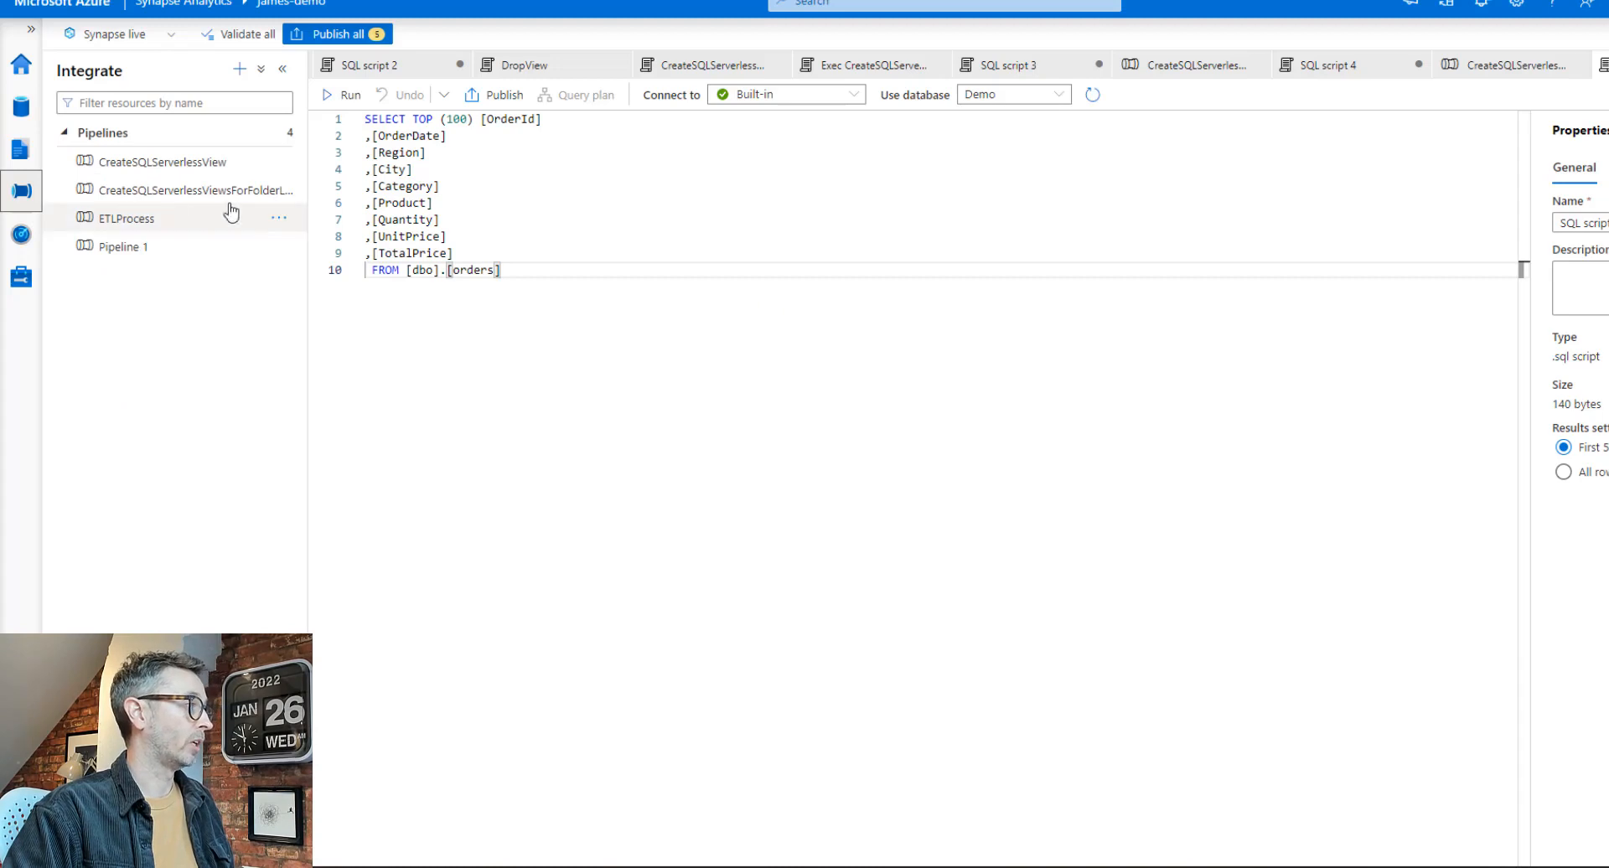
left_click(210, 226)
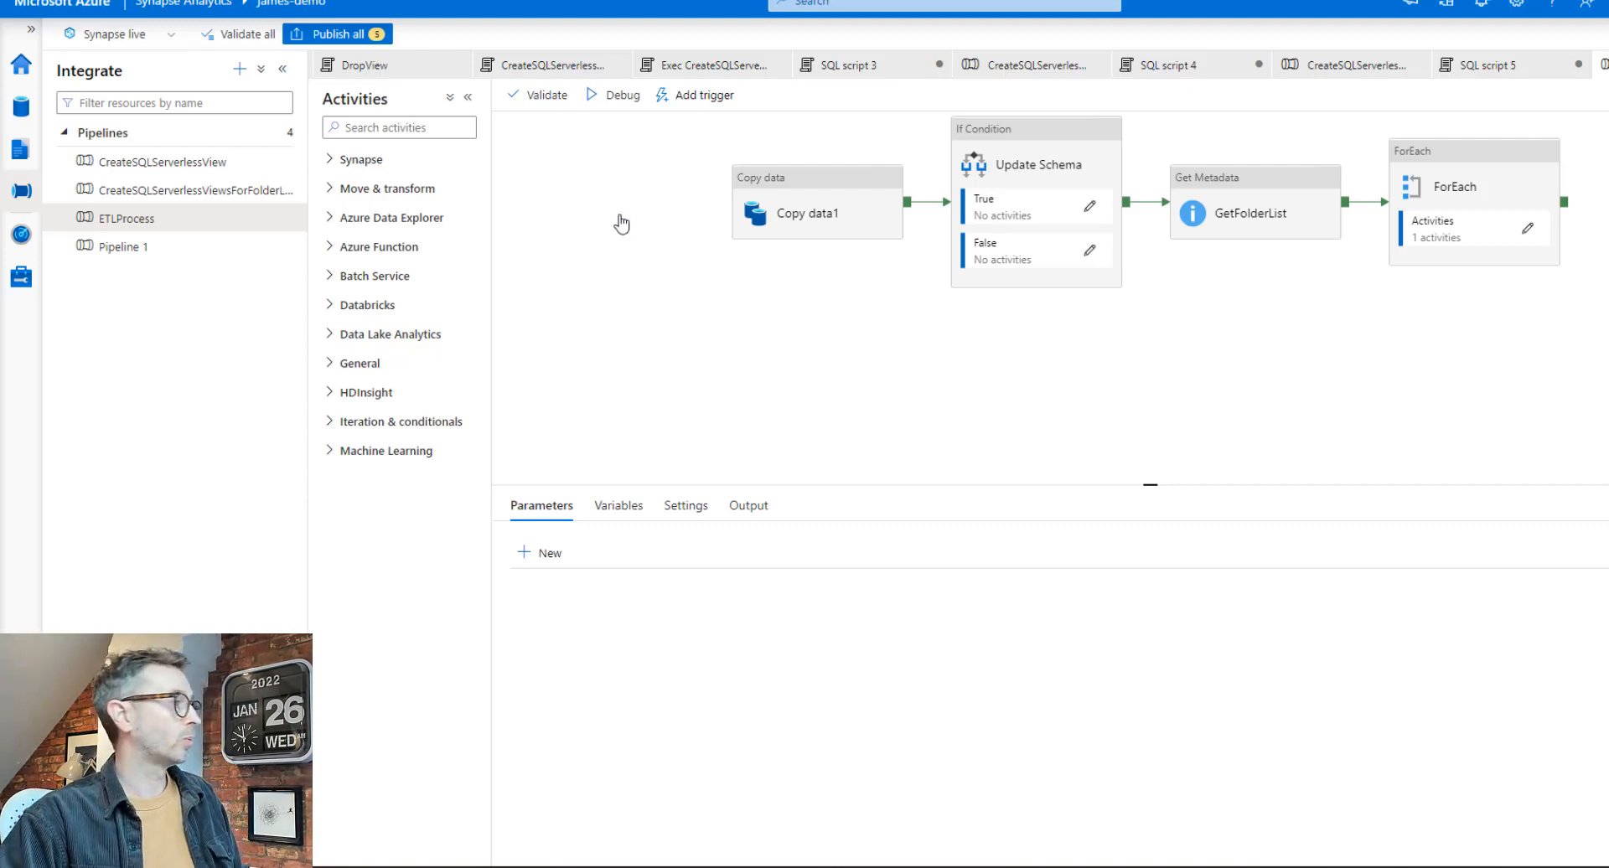
- Expand the columns of the dbo.orders view in the workspace data and widen the pane to read their data types
left_click(21, 106)
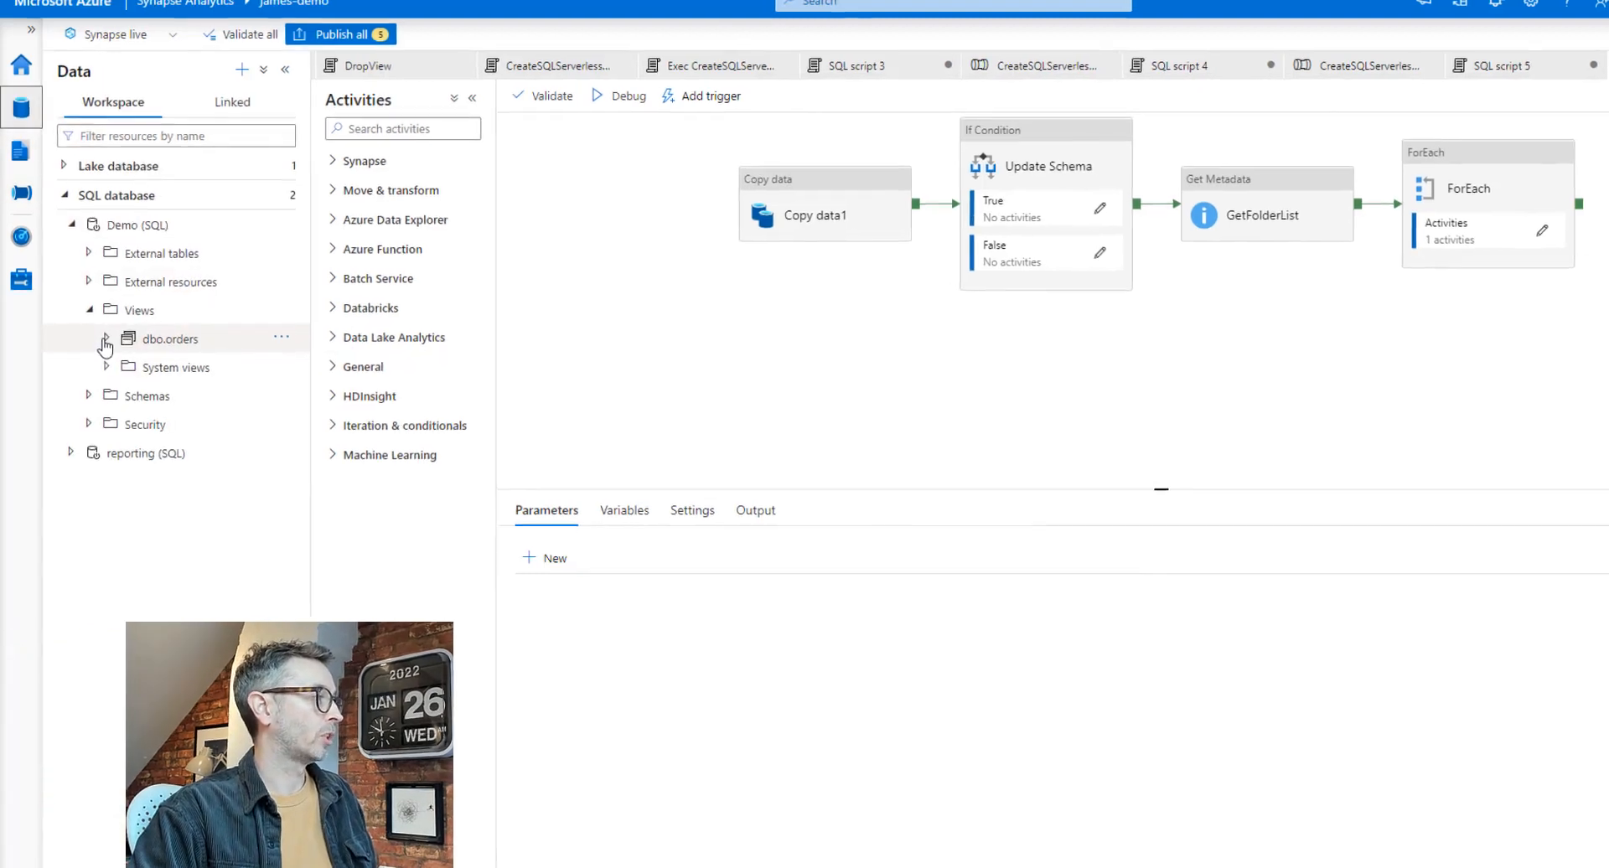
left_click(106, 338)
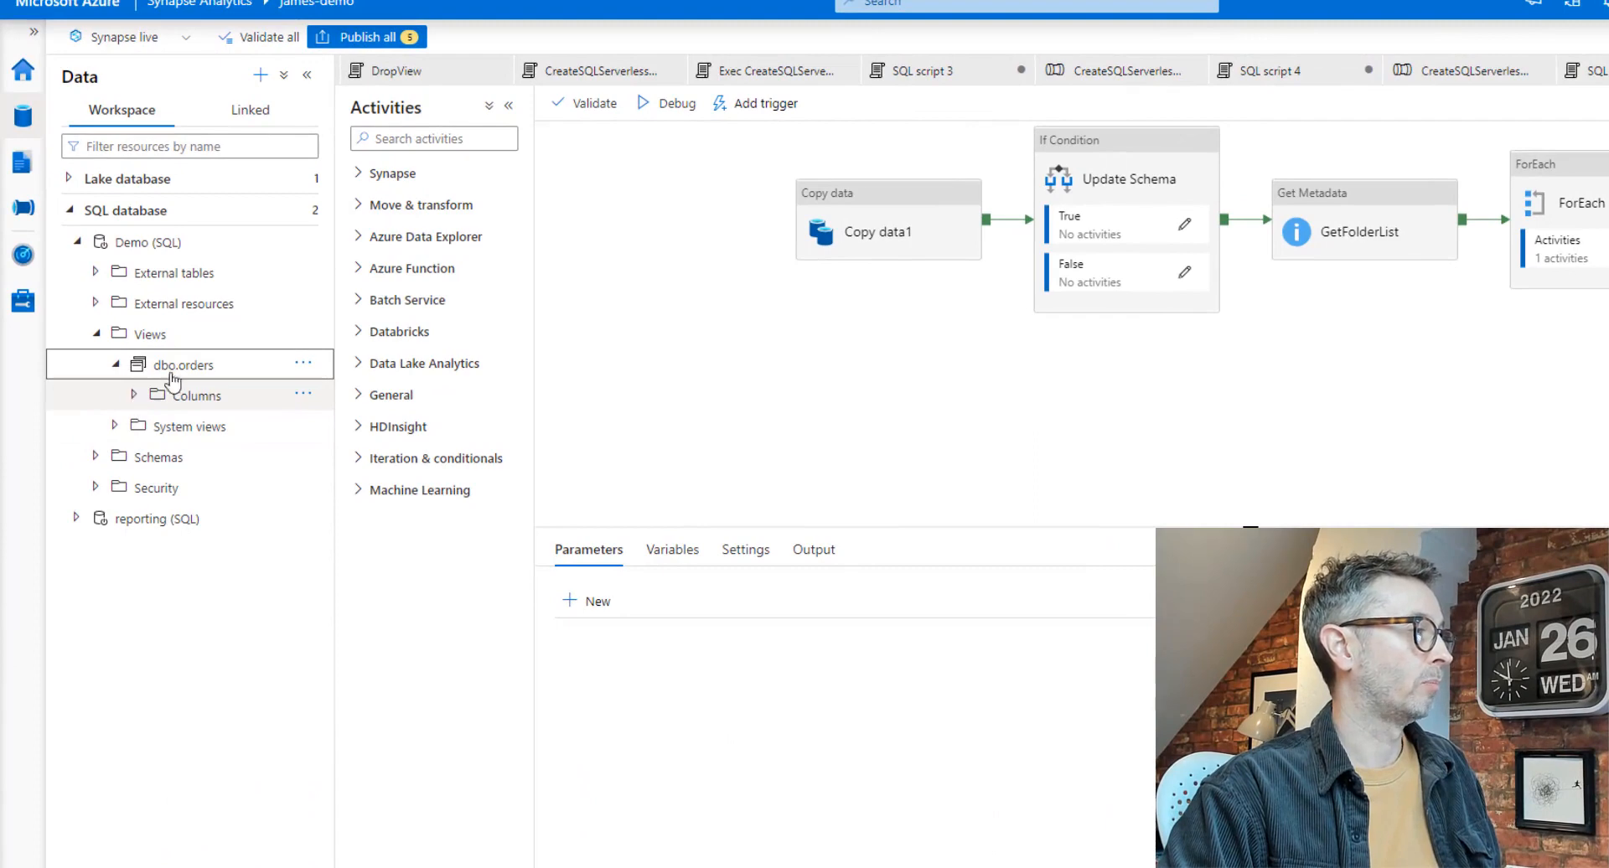
left_click(172, 382)
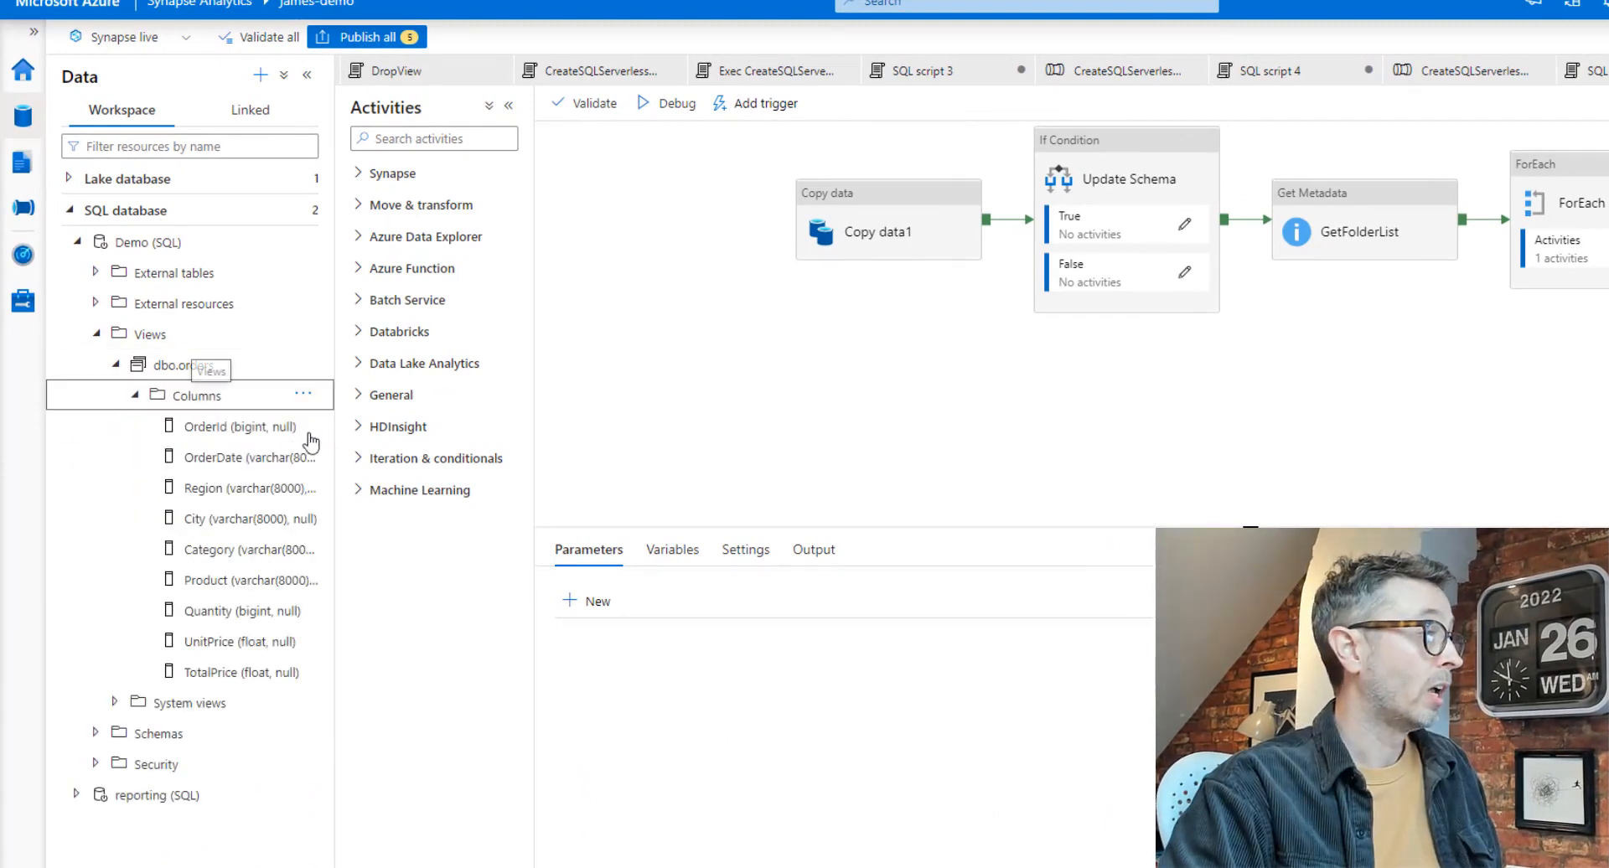
left_click_drag(333, 423, 400, 424)
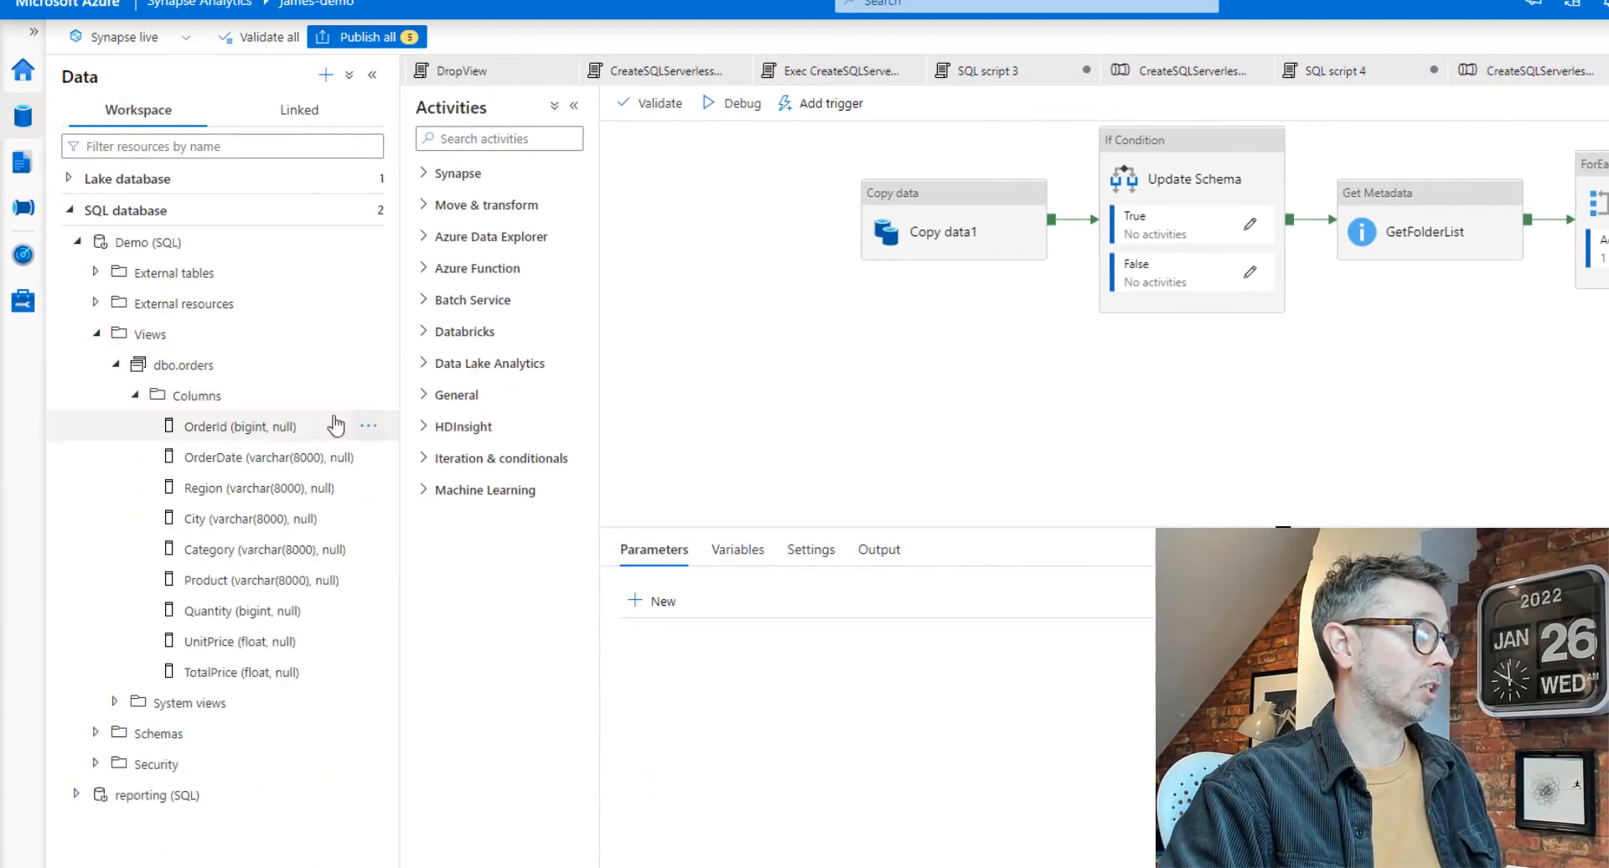